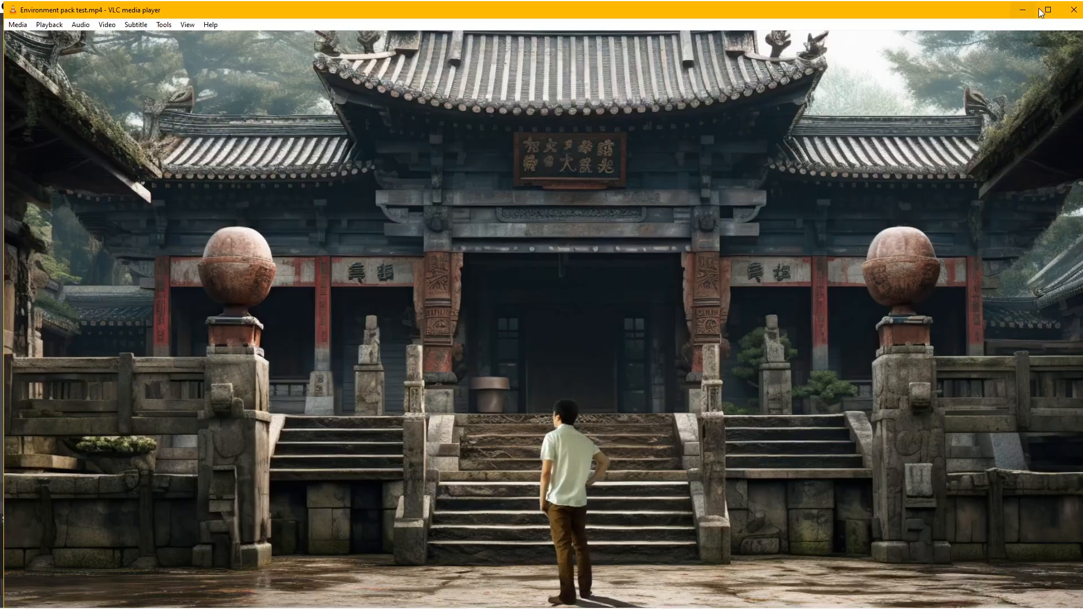
Close the test video and open the Vol-1 folder of the Bigfilms ENVIRONMENTS Pack bundle in File Explorer
{"action": "left_click", "coordinate": [1072, 15]}
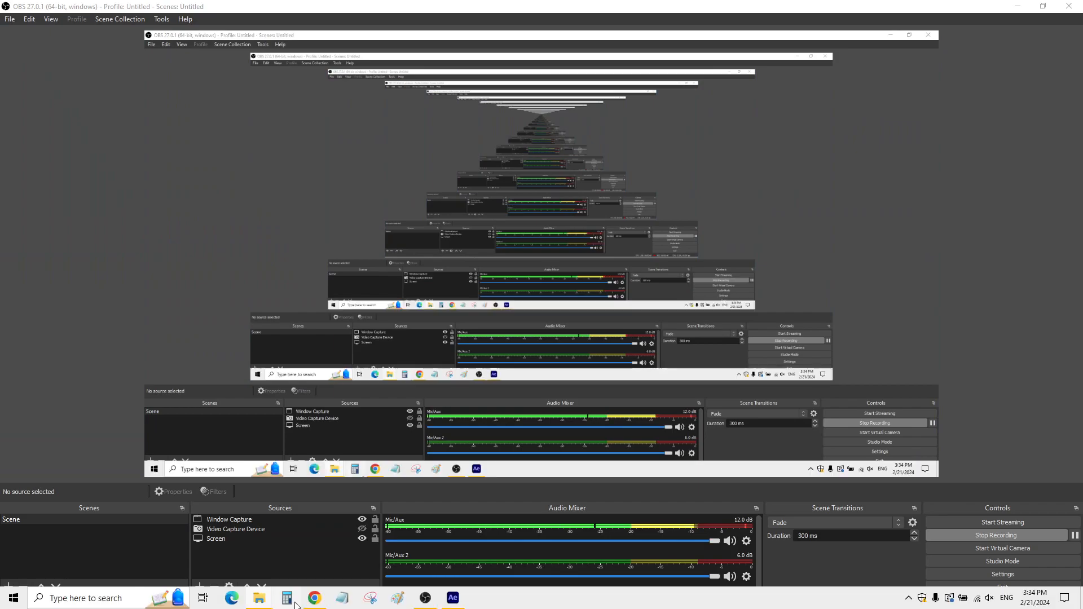
{"action": "left_click", "coordinate": [259, 599]}
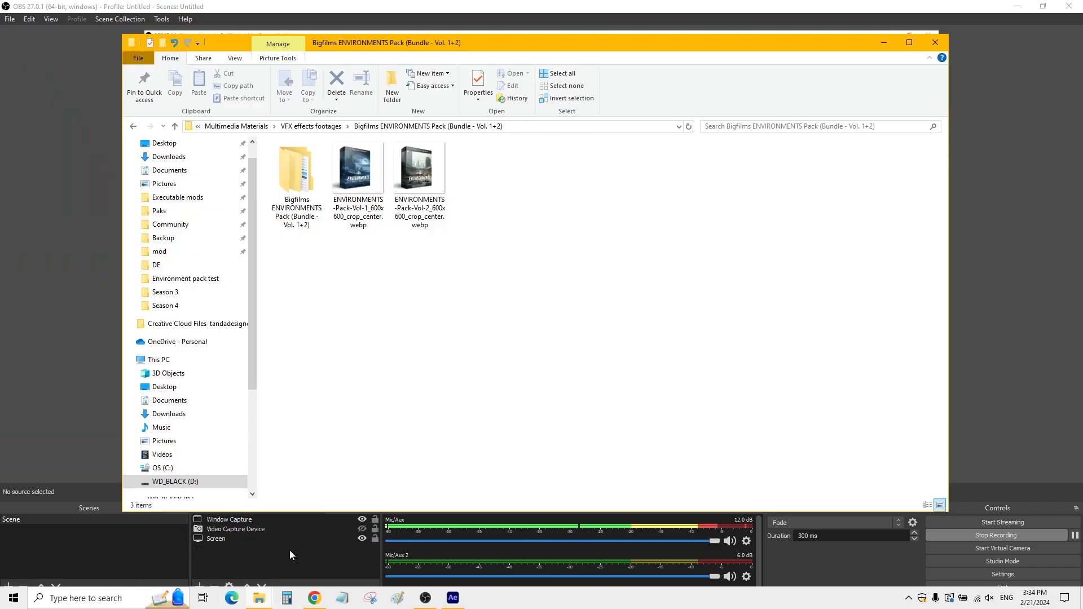
{"action": "double_click", "coordinate": [307, 178]}
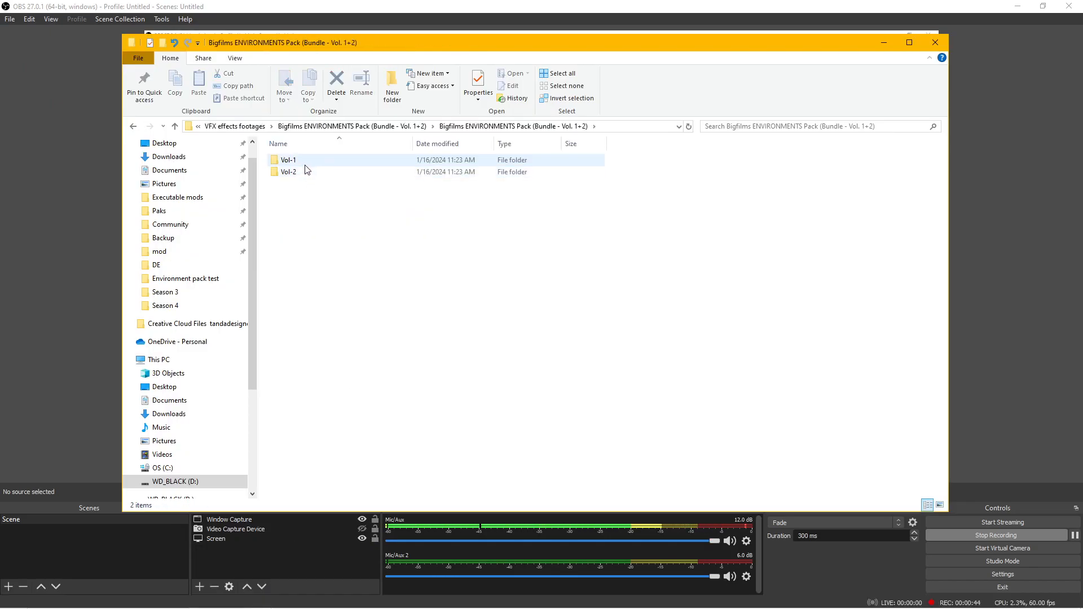
{"action": "double_click", "coordinate": [305, 161]}
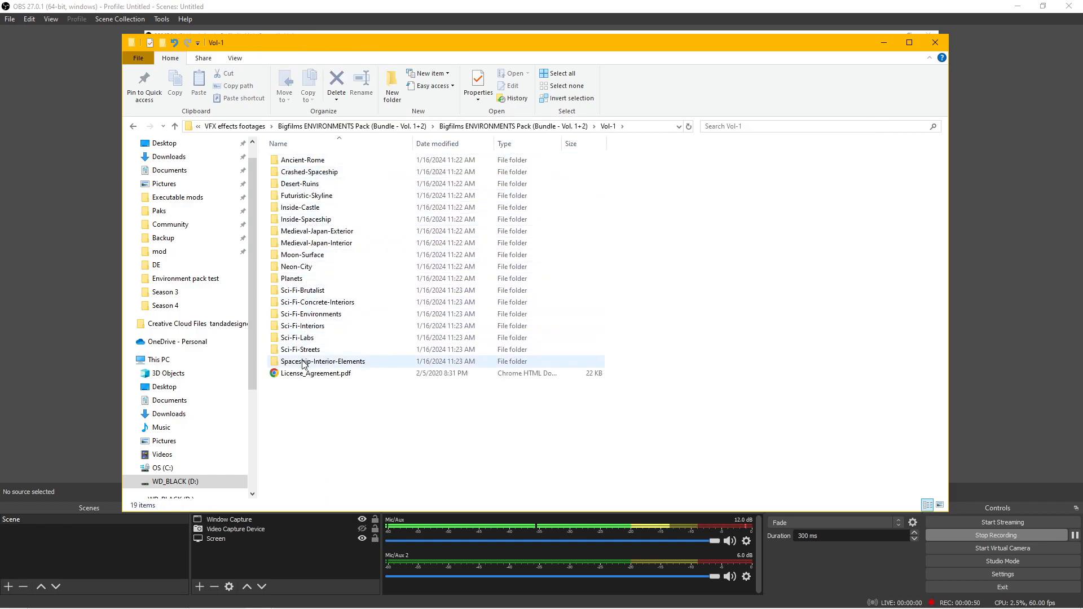
View the image Ancient-Rome-38.jpg from the Ancient-Rome folder, then close the viewer
{"action": "left_click", "coordinate": [308, 163]}
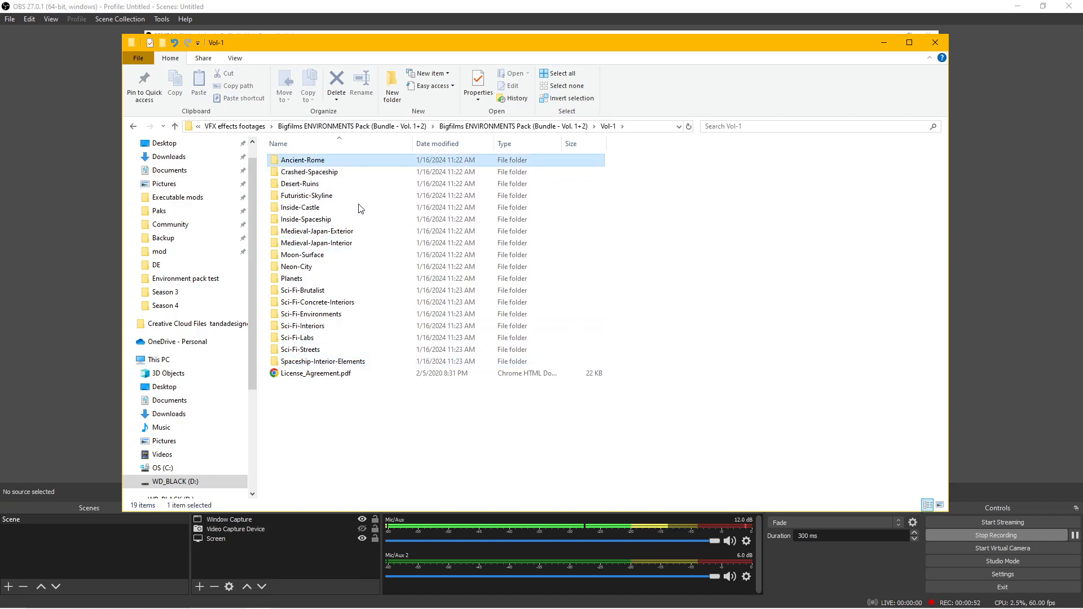
{"action": "key", "text": "Return"}
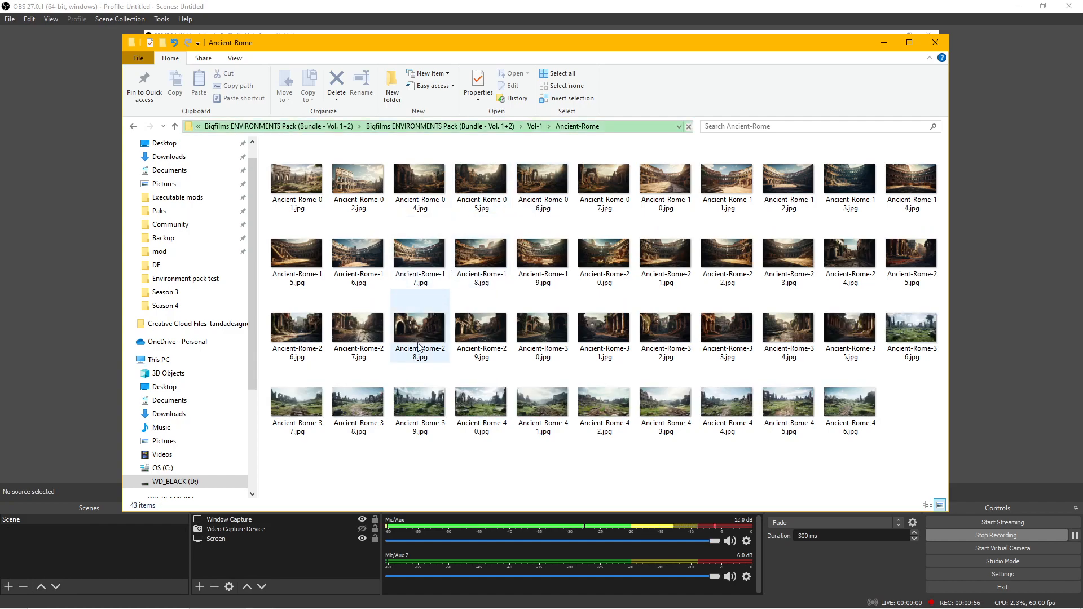
{"action": "double_click", "coordinate": [363, 399]}
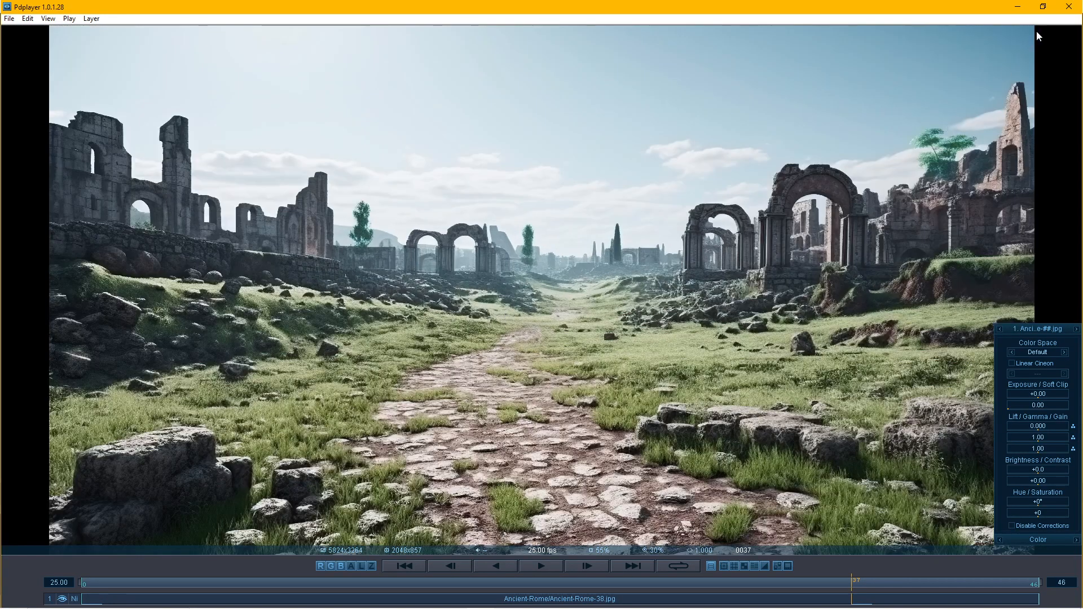
{"action": "left_click", "coordinate": [1068, 7]}
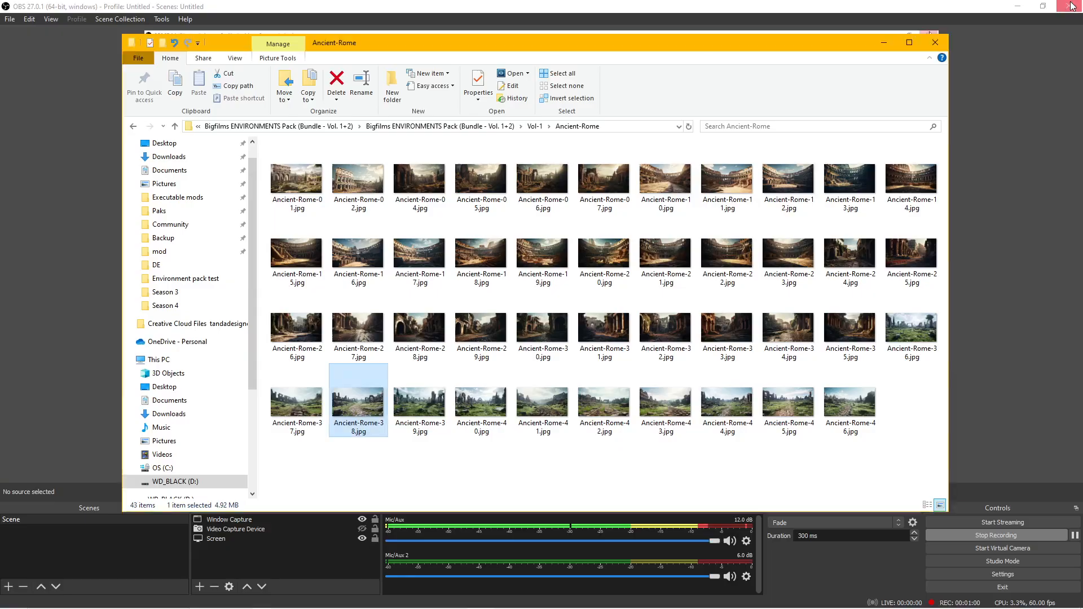
Go back to Vol-1 and view Futuristic-Skyline-03.jpg from the Futuristic-Skyline folder, closing the viewer when done
{"action": "left_click", "coordinate": [386, 129]}
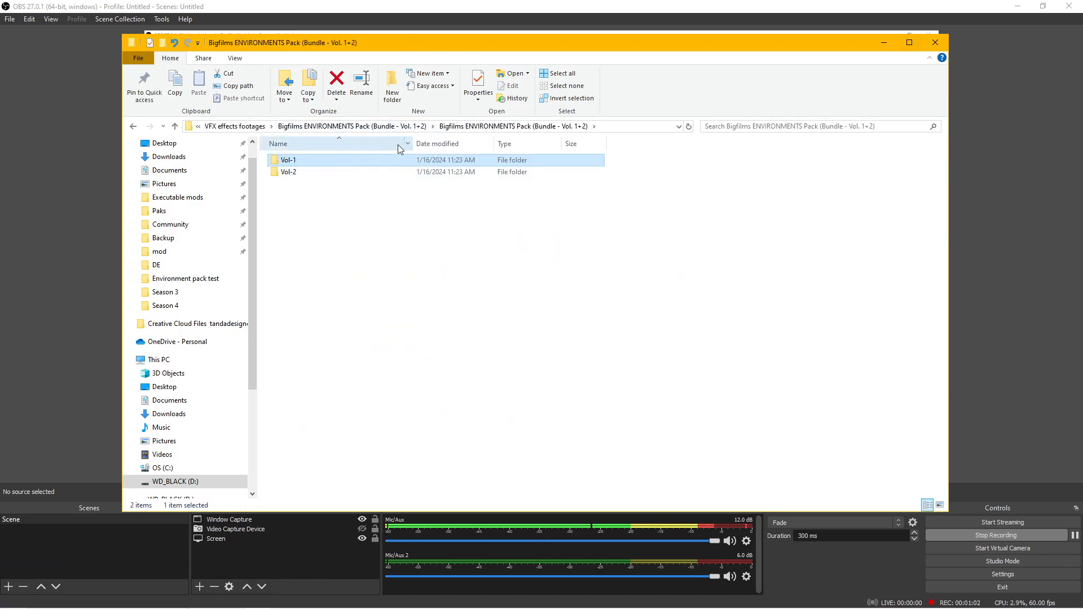
{"action": "double_click", "coordinate": [309, 159]}
{"action": "double_click", "coordinate": [316, 196]}
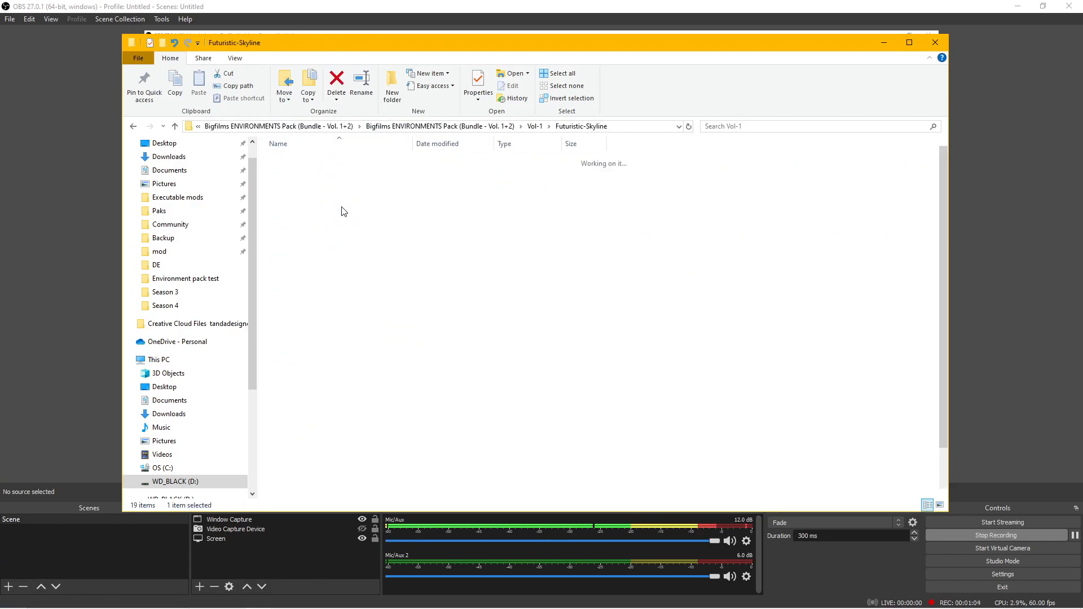
{"action": "double_click", "coordinate": [424, 183]}
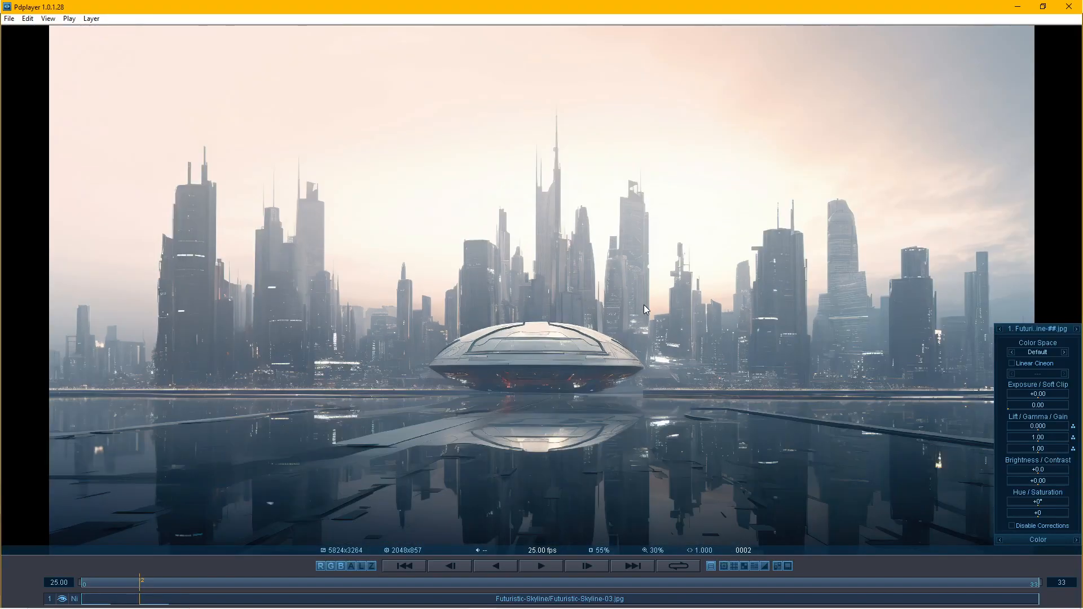
{"action": "left_click", "coordinate": [1070, 7]}
Switch to the Vol-2 folder and view Battlefield-05.jpg from its Battlefield folder, then close the image
{"action": "left_click", "coordinate": [505, 127]}
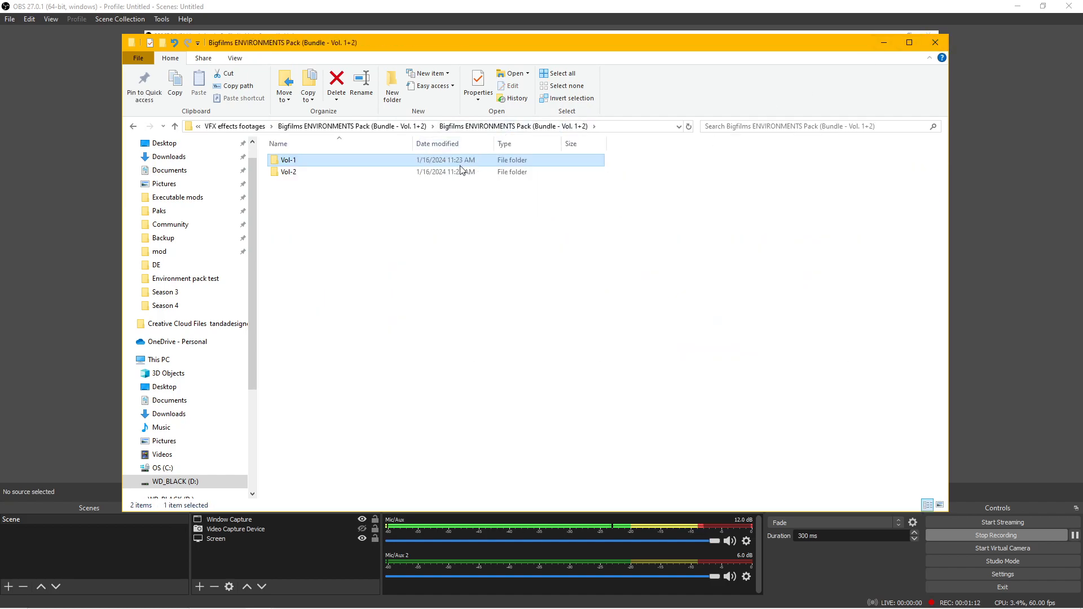
{"action": "double_click", "coordinate": [307, 173]}
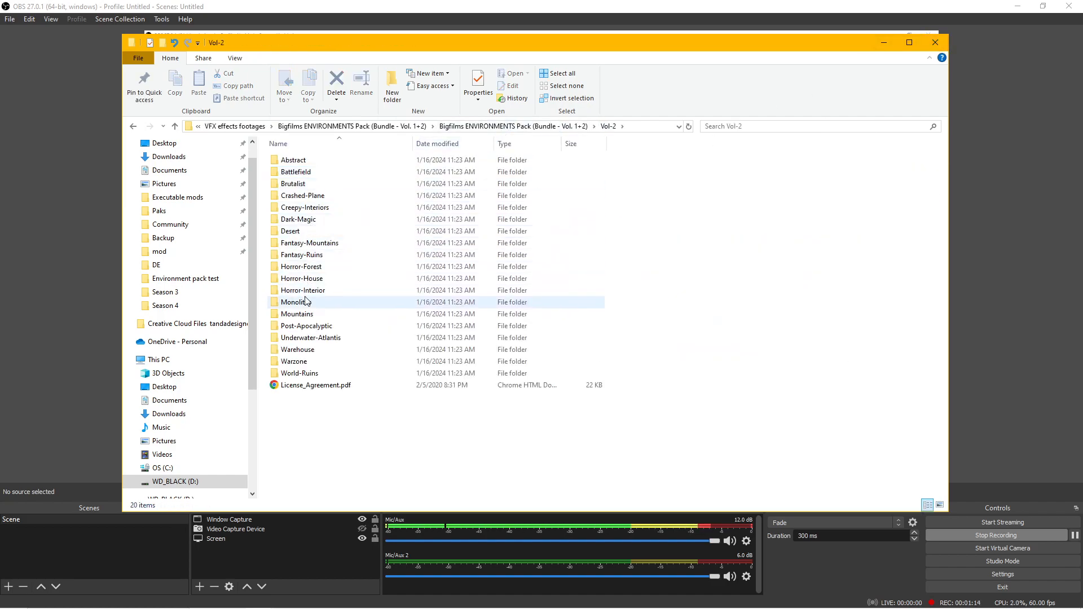
{"action": "double_click", "coordinate": [305, 172]}
{"action": "double_click", "coordinate": [550, 179]}
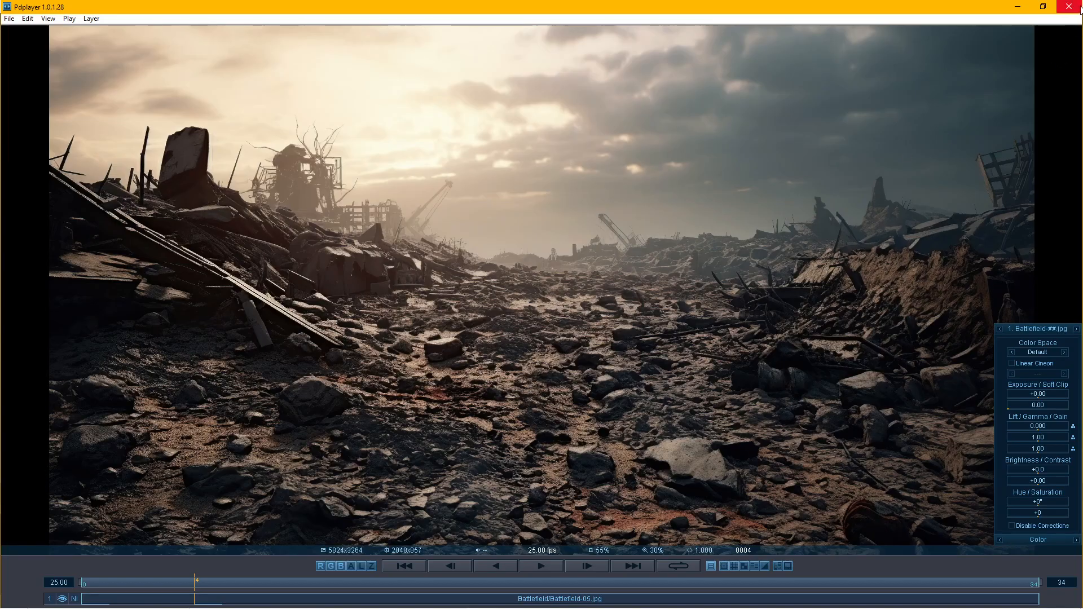
{"action": "left_click", "coordinate": [1070, 7]}
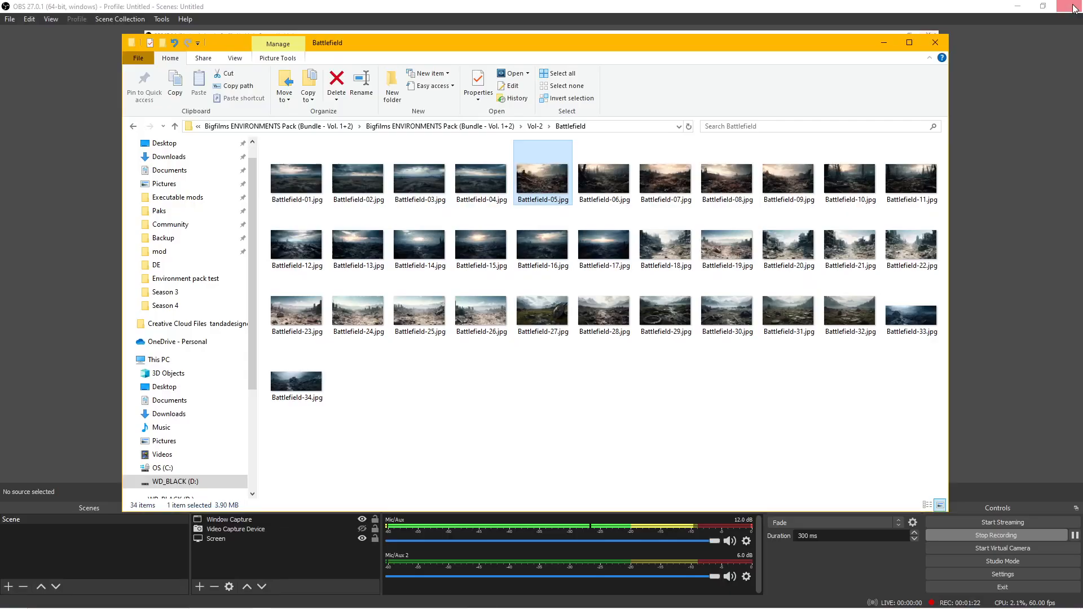
View the whole image Forest-02.jpg from the Horror-Forest folder in Vol-2 and close it
{"action": "left_click", "coordinate": [534, 127]}
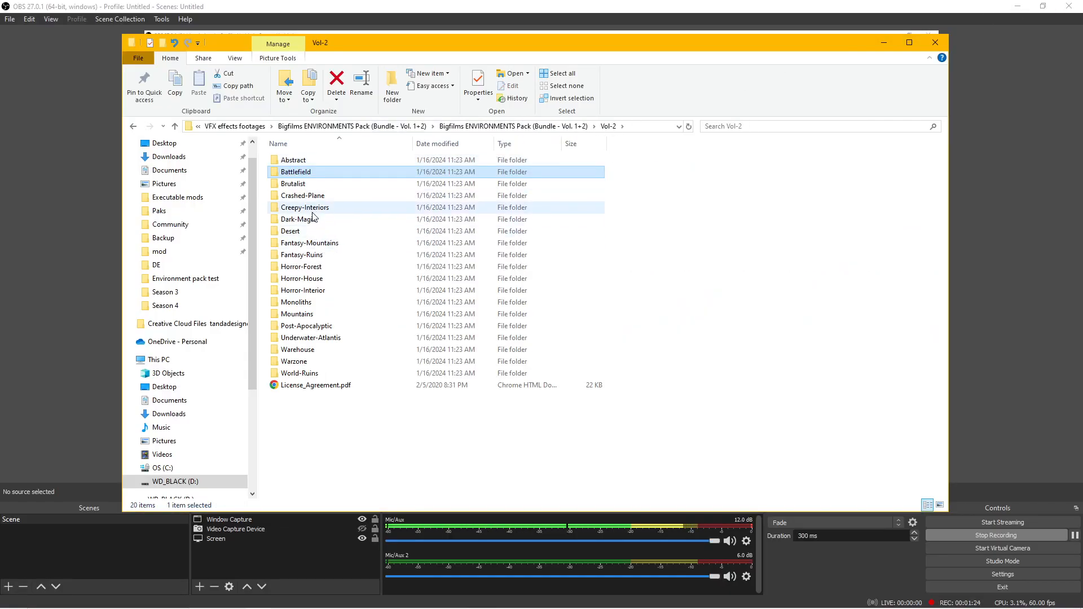
{"action": "double_click", "coordinate": [316, 266]}
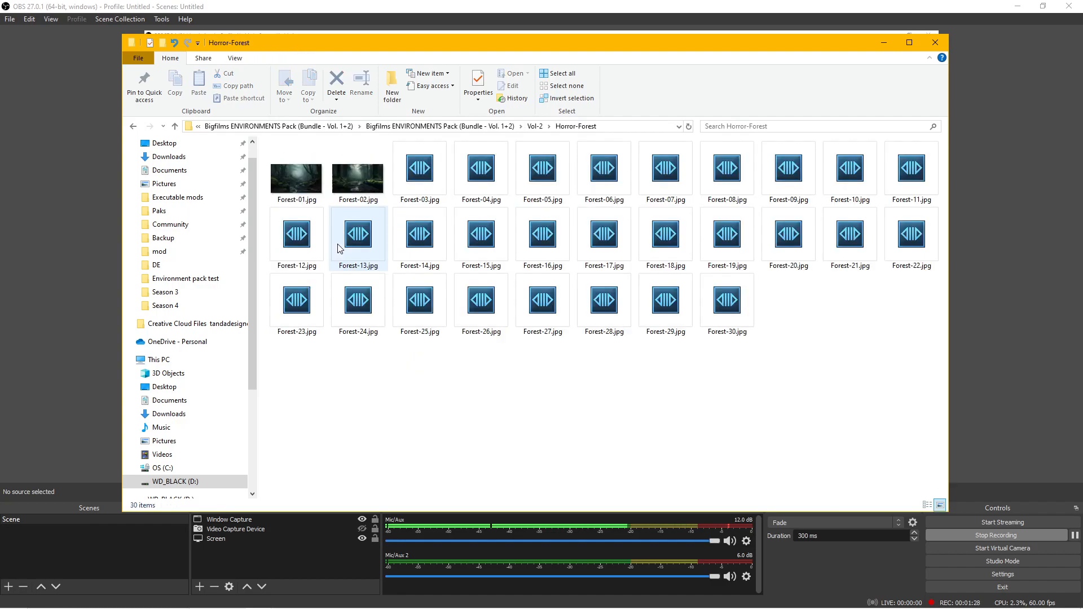
{"action": "double_click", "coordinate": [361, 179]}
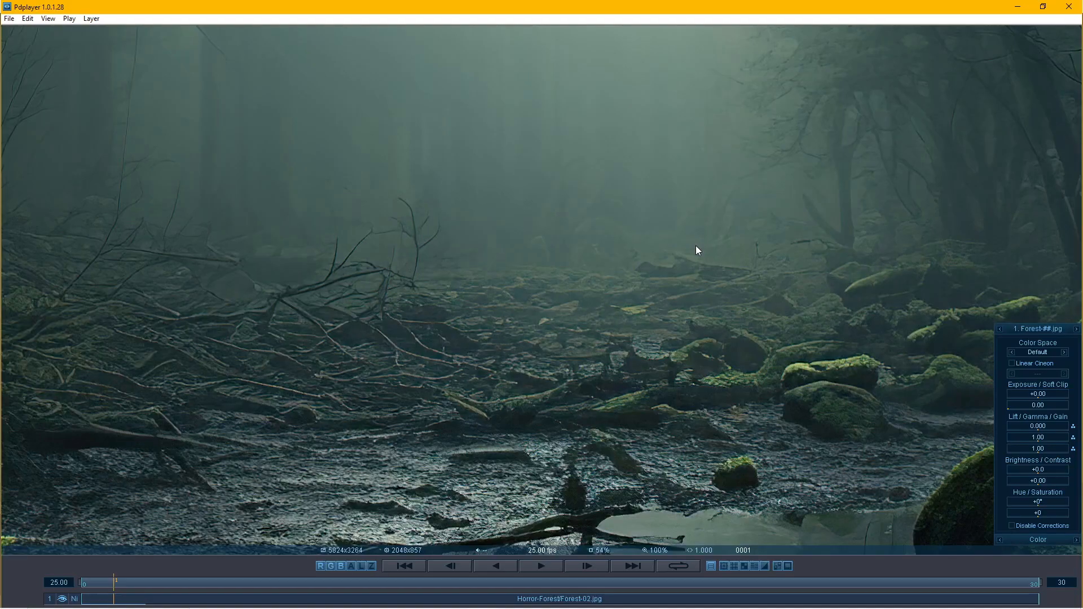
{"action": "scroll", "coordinate": [697, 244], "scroll_direction": "down", "scroll_amount": 2}
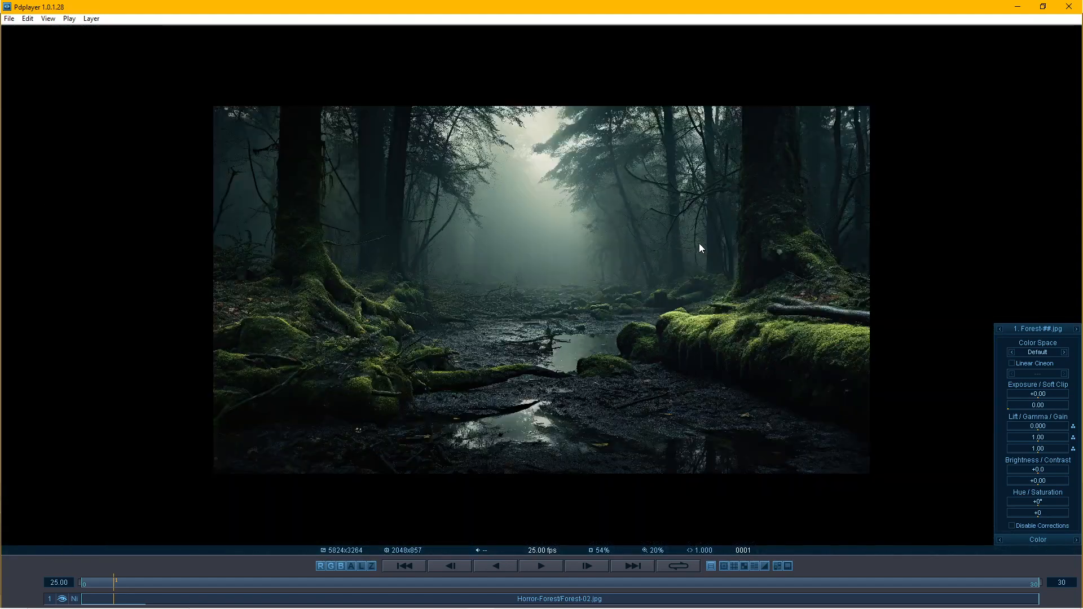
{"action": "left_click", "coordinate": [1076, 9]}
View Warehouse-02.jpg and Warehouse-25.jpg from the Warehouse folder in Vol-2, closing each image after viewing
{"action": "left_click", "coordinate": [133, 127]}
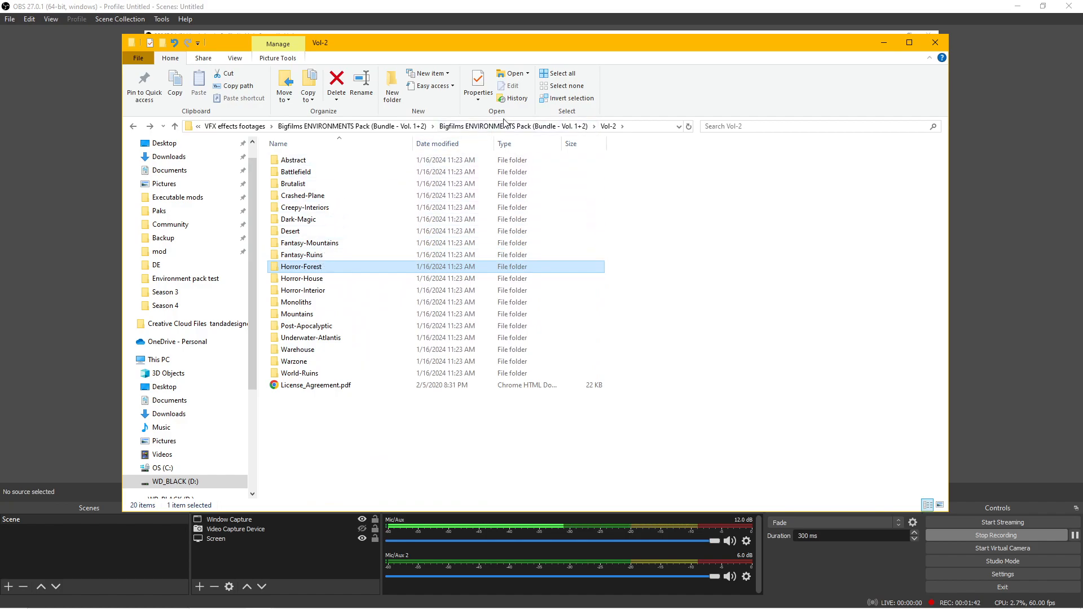
{"action": "double_click", "coordinate": [315, 350]}
{"action": "double_click", "coordinate": [358, 169]}
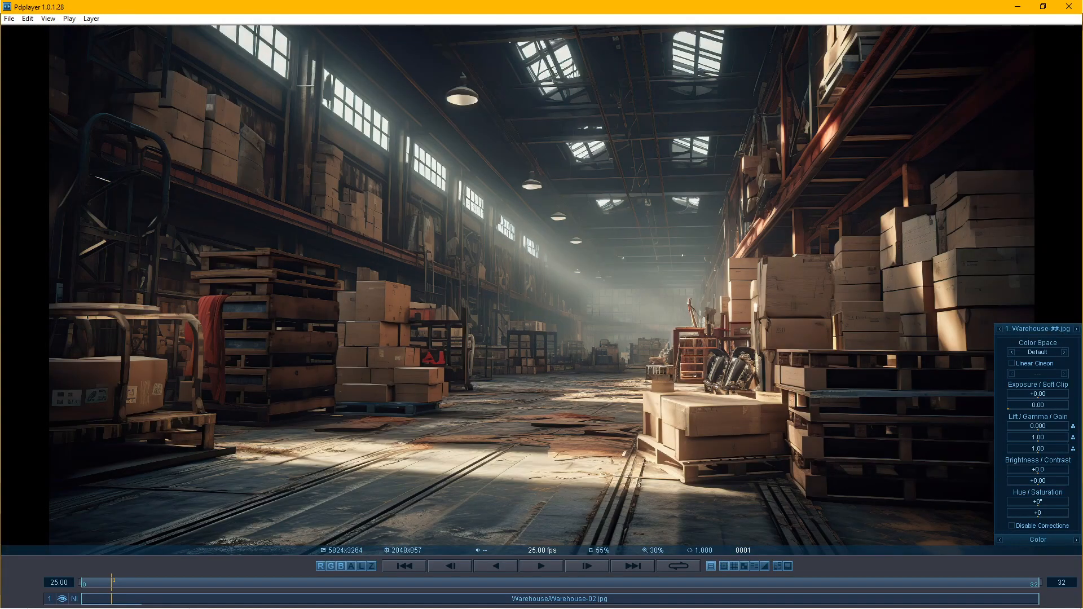
{"action": "left_click", "coordinate": [1068, 6]}
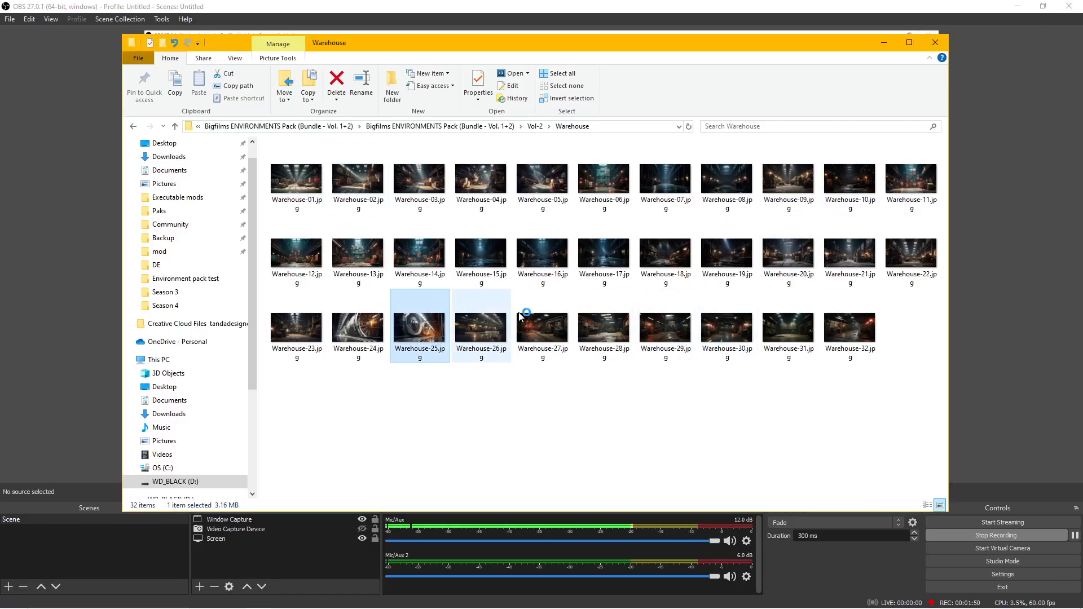
{"action": "double_click", "coordinate": [419, 330]}
{"action": "scroll", "coordinate": [717, 286], "scroll_direction": "down", "scroll_amount": 1}
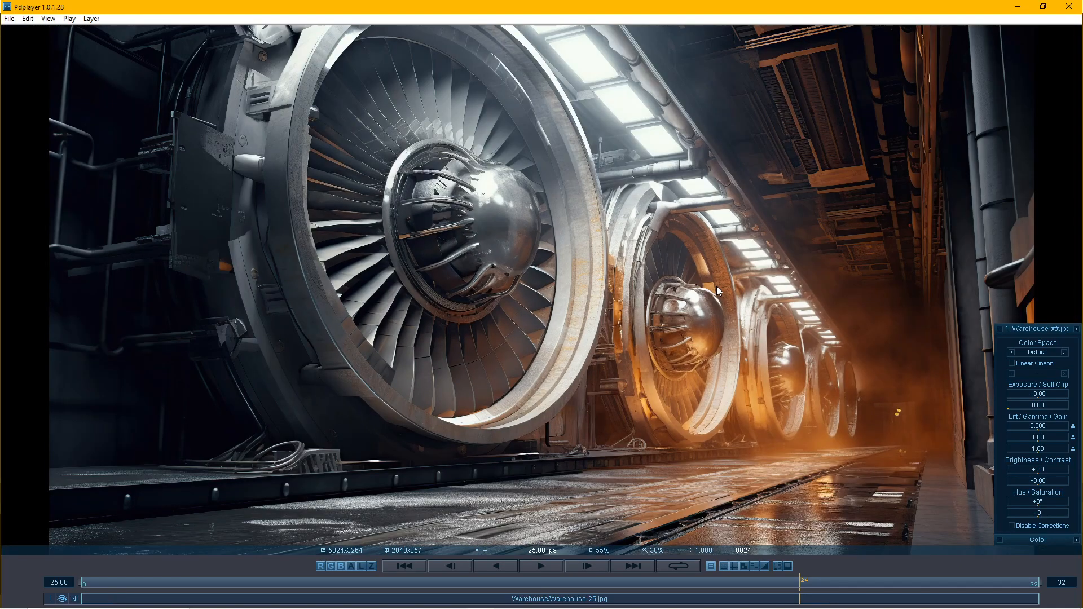
{"action": "left_click", "coordinate": [1069, 6]}
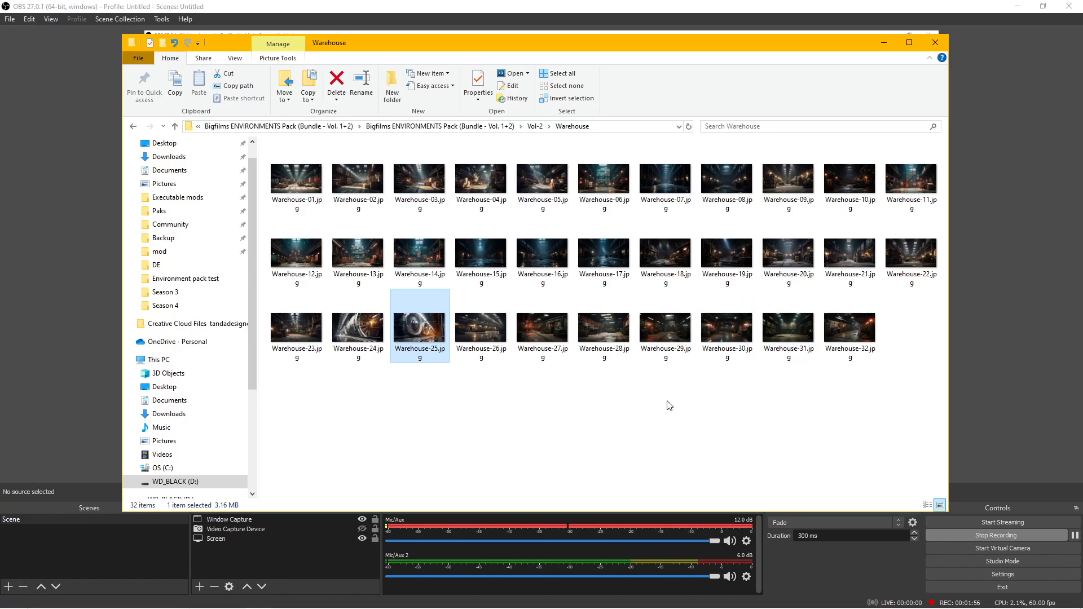
{"action": "left_click", "coordinate": [374, 126]}
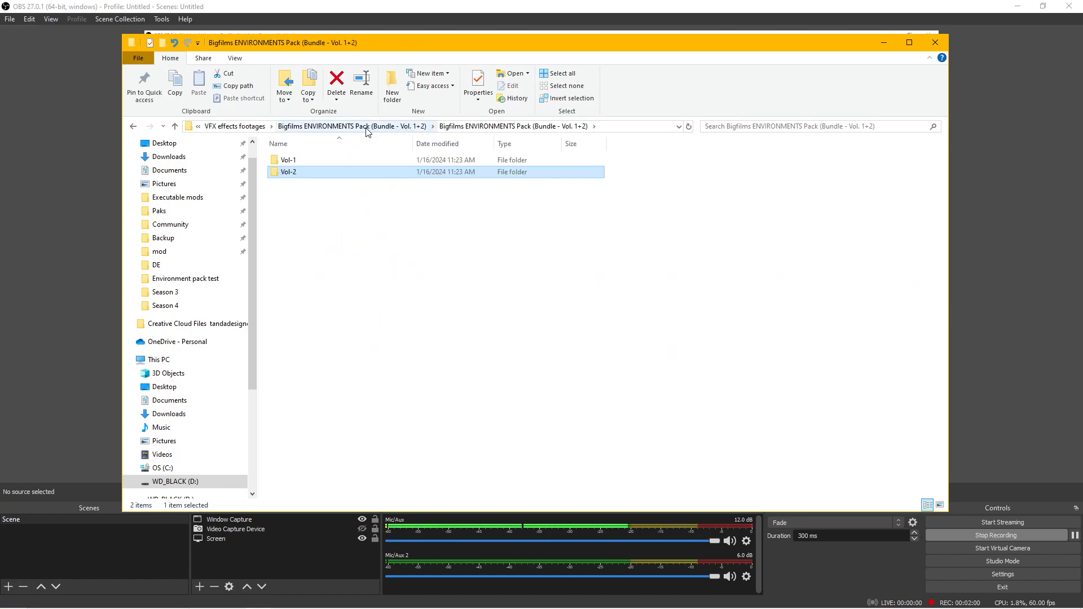
{"action": "left_click", "coordinate": [882, 43]}
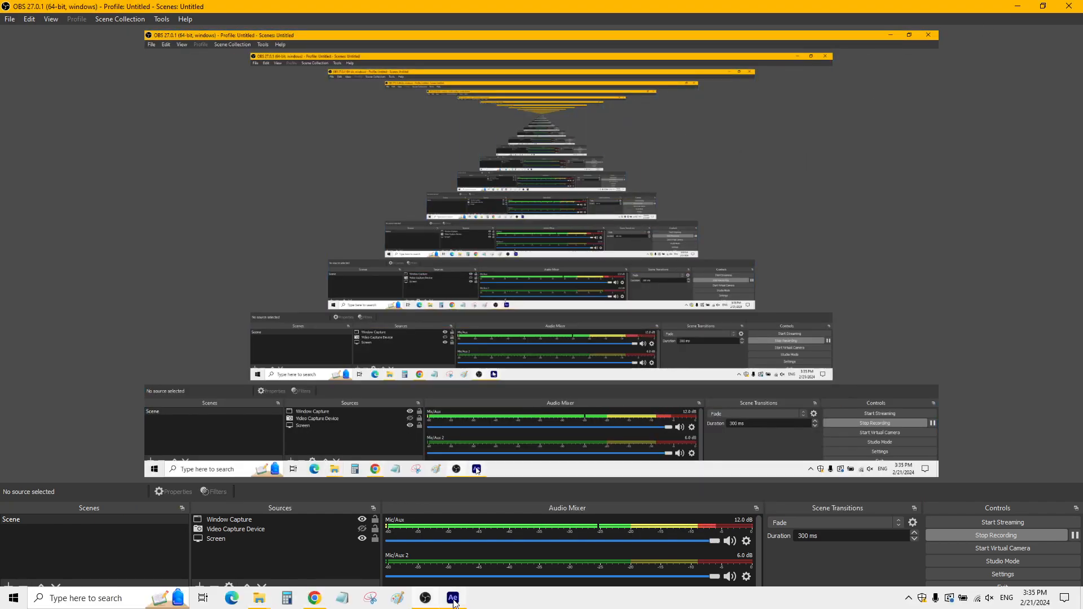
{"action": "left_click", "coordinate": [455, 596]}
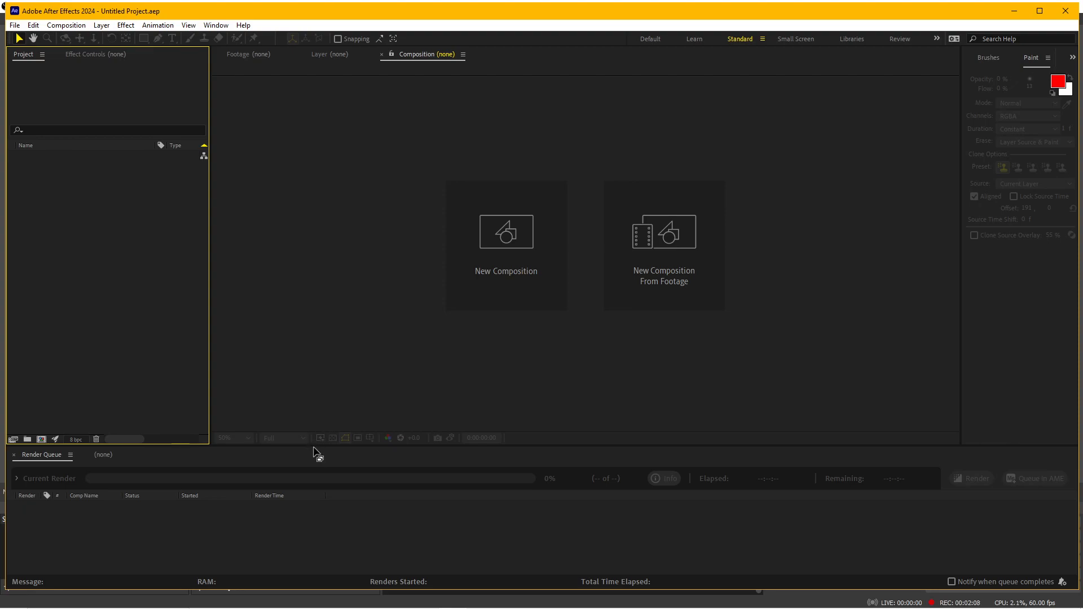
{"action": "left_click_drag", "start_coordinate": [317, 445], "coordinate": [318, 422]}
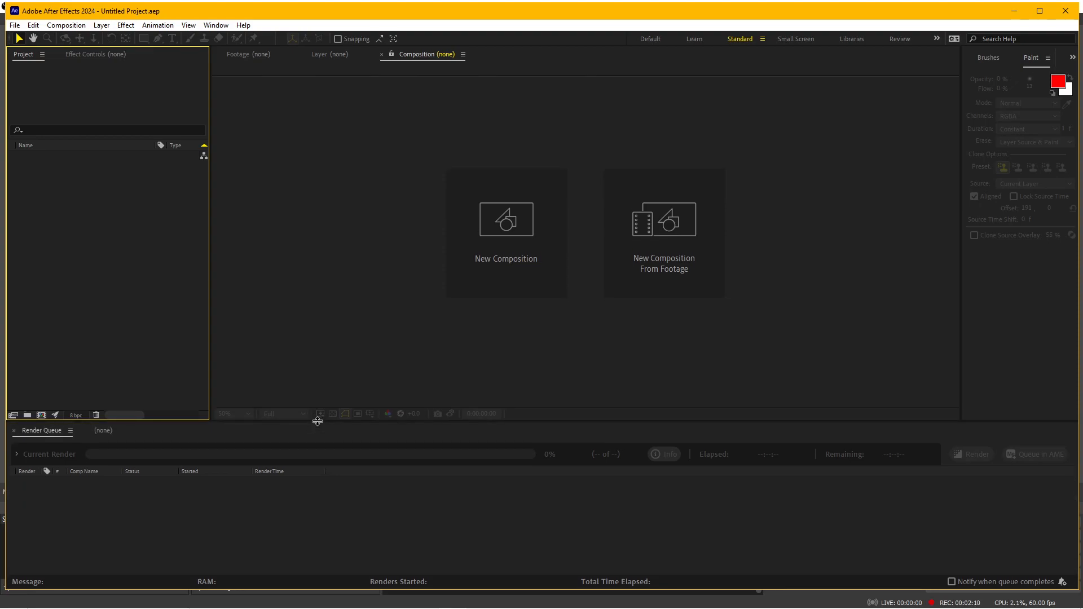
{"action": "double_click", "coordinate": [111, 298]}
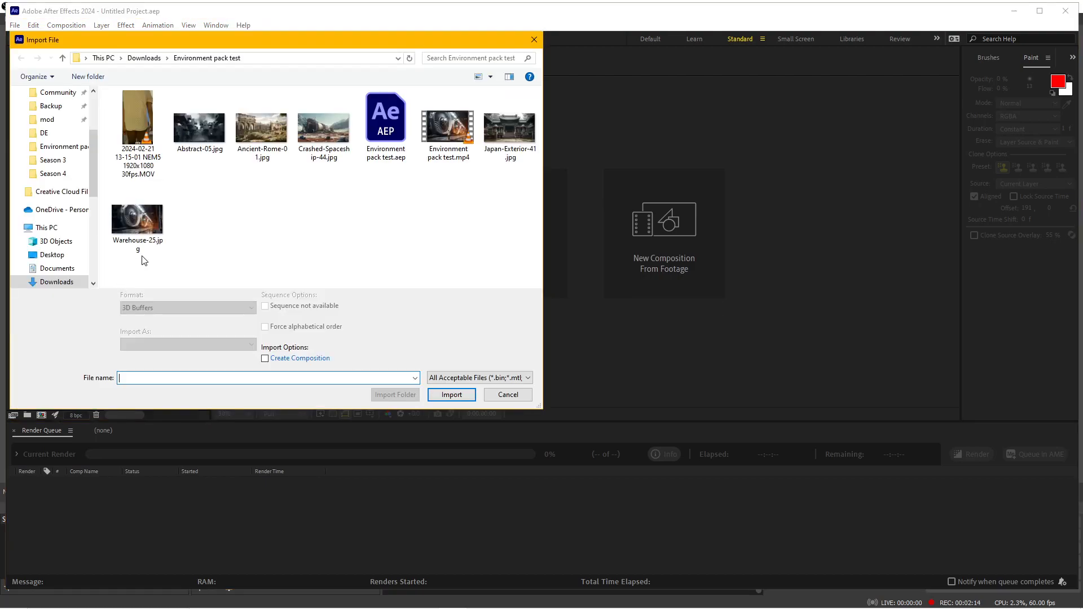
{"action": "double_click", "coordinate": [137, 121]}
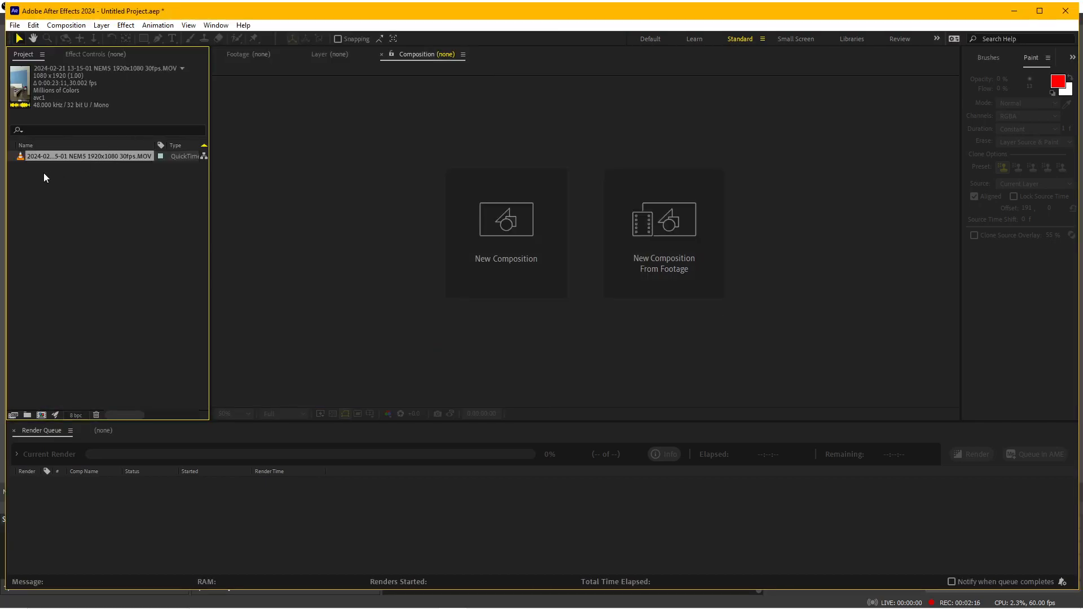
Open the imported MOV clip in the footage viewer and scrub through it to examine the person's movement
{"action": "double_click", "coordinate": [56, 157]}
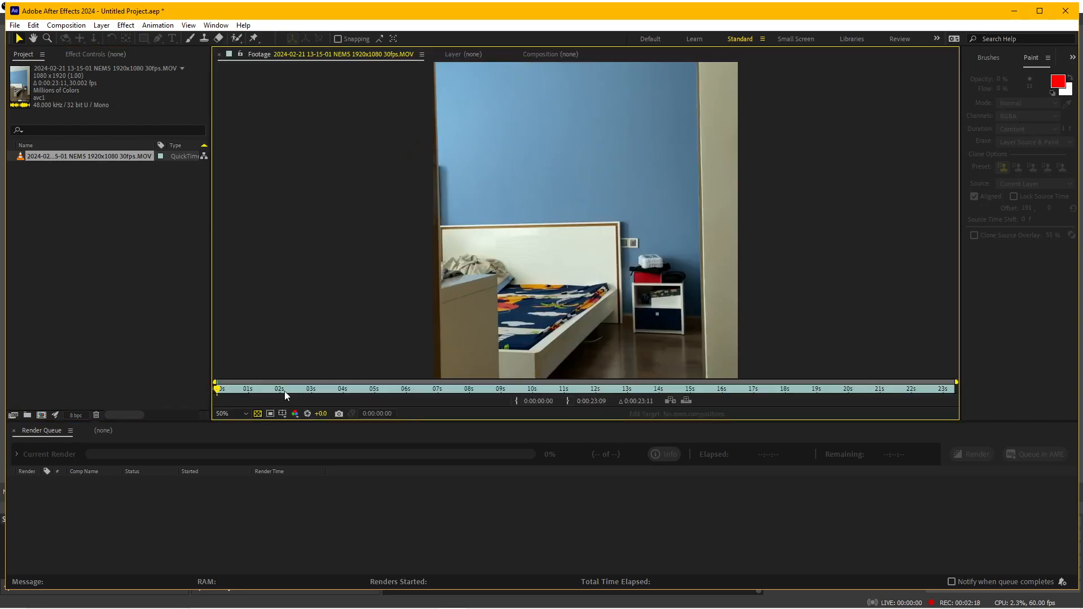
{"action": "left_click_drag", "start_coordinate": [286, 387], "coordinate": [607, 382]}
{"action": "scroll", "coordinate": [421, 320], "scroll_direction": "down", "scroll_amount": 2}
{"action": "left_click_drag", "start_coordinate": [744, 383], "coordinate": [571, 378]}
{"action": "key", "text": "period"}
{"action": "key", "text": "period"}
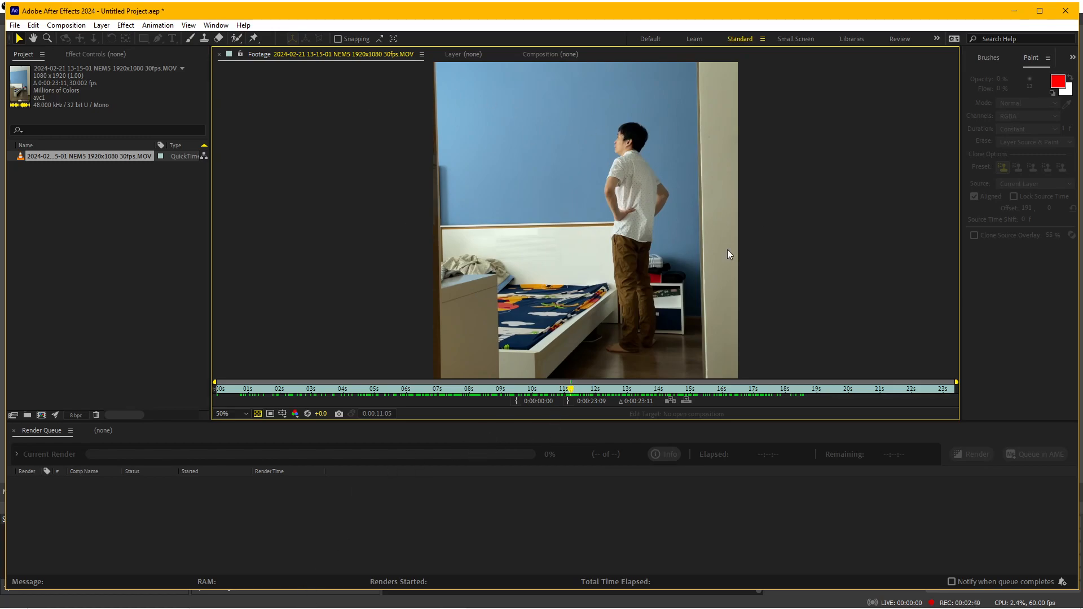
{"action": "left_click_drag", "start_coordinate": [626, 395], "coordinate": [749, 394]}
Create a composition from the imported MOV clip and move its current time to 0:00:08:27
{"action": "left_click", "coordinate": [74, 157]}
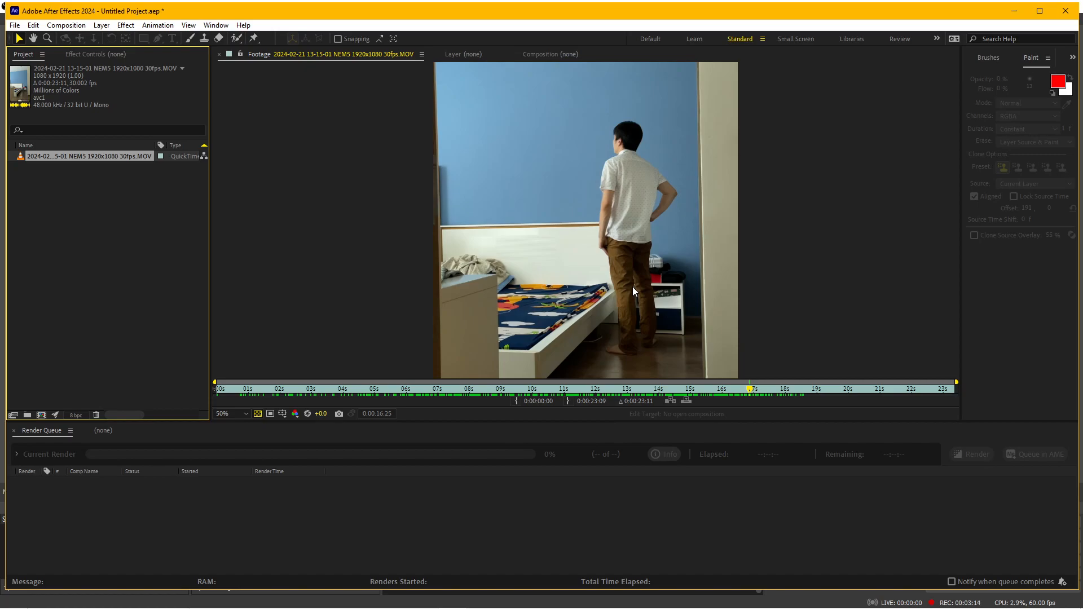
{"action": "left_click_drag", "start_coordinate": [69, 159], "coordinate": [41, 416]}
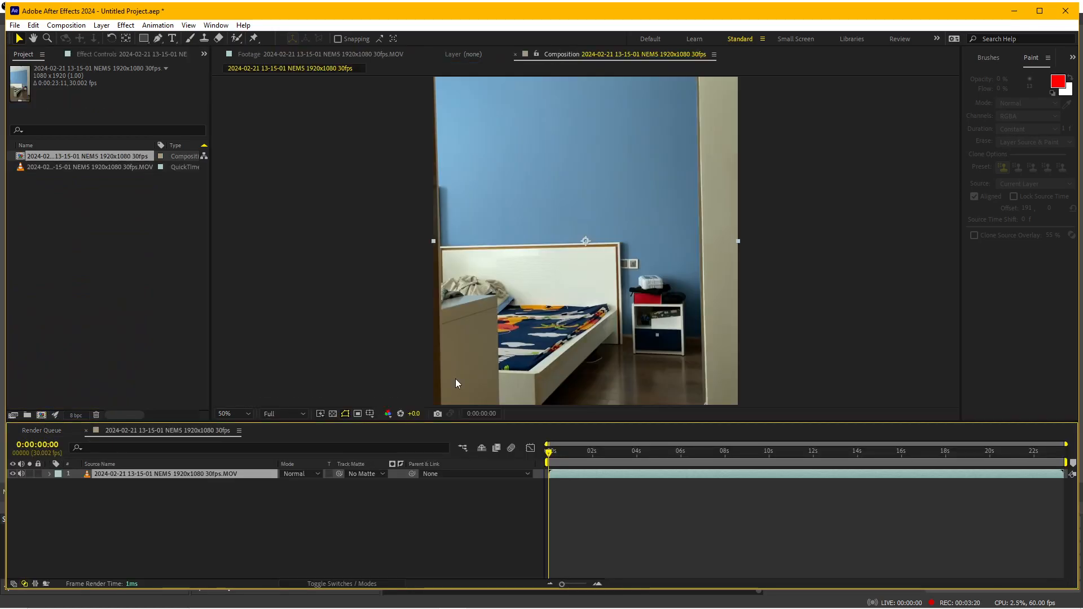
{"action": "left_click_drag", "start_coordinate": [547, 460], "coordinate": [747, 451]}
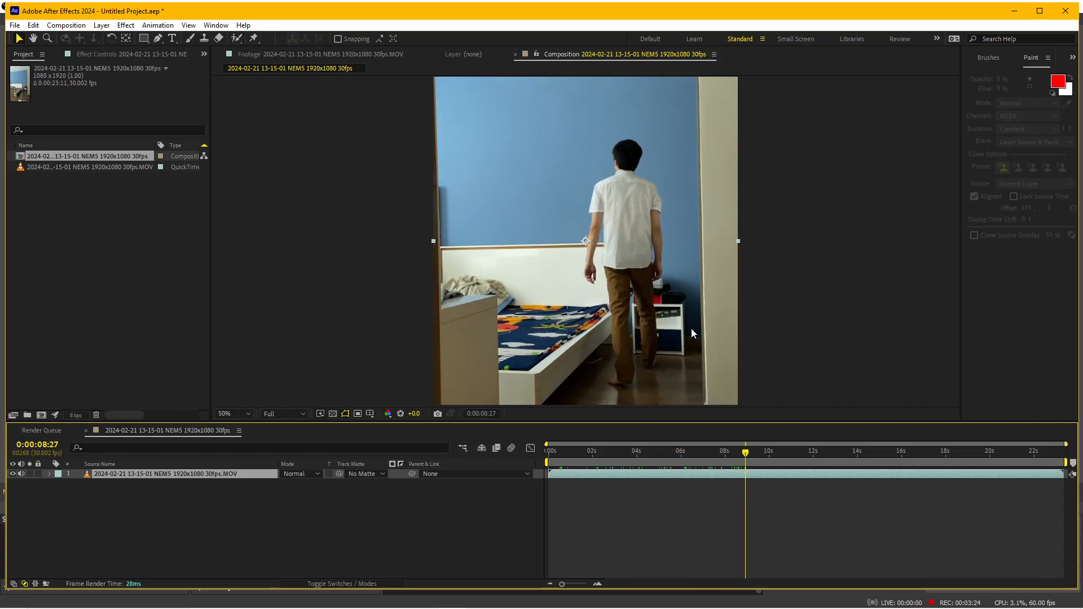
Set the work area from 0:00:06:09 to 0:00:19:06 and trim the composition to it
{"action": "left_click_drag", "start_coordinate": [690, 320], "coordinate": [693, 286]}
{"action": "scroll", "coordinate": [693, 286], "scroll_direction": "down", "scroll_amount": 2}
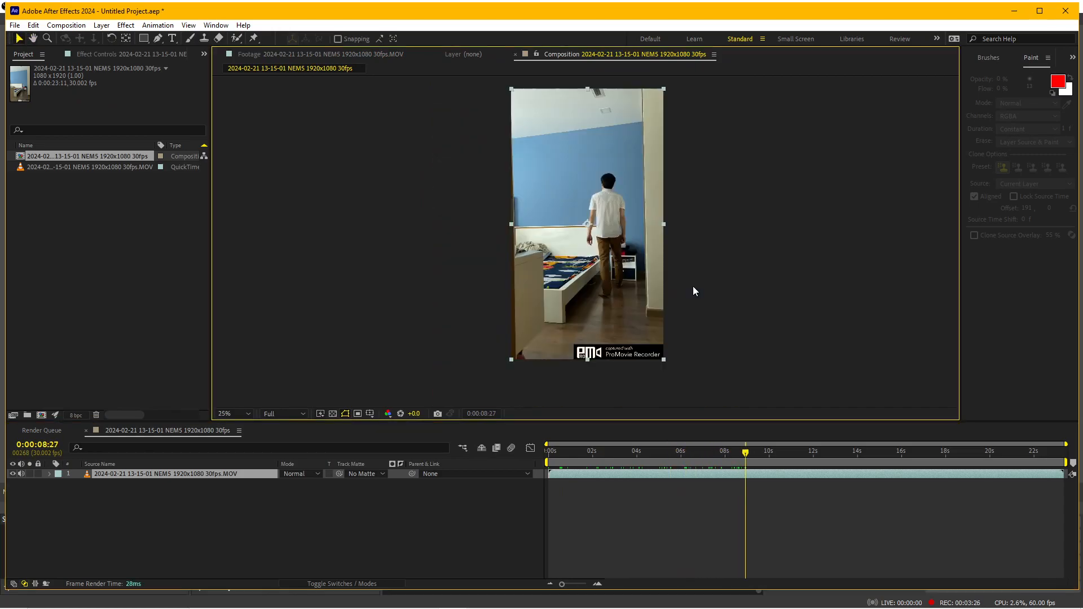
{"action": "left_click_drag", "start_coordinate": [652, 451], "coordinate": [687, 455]}
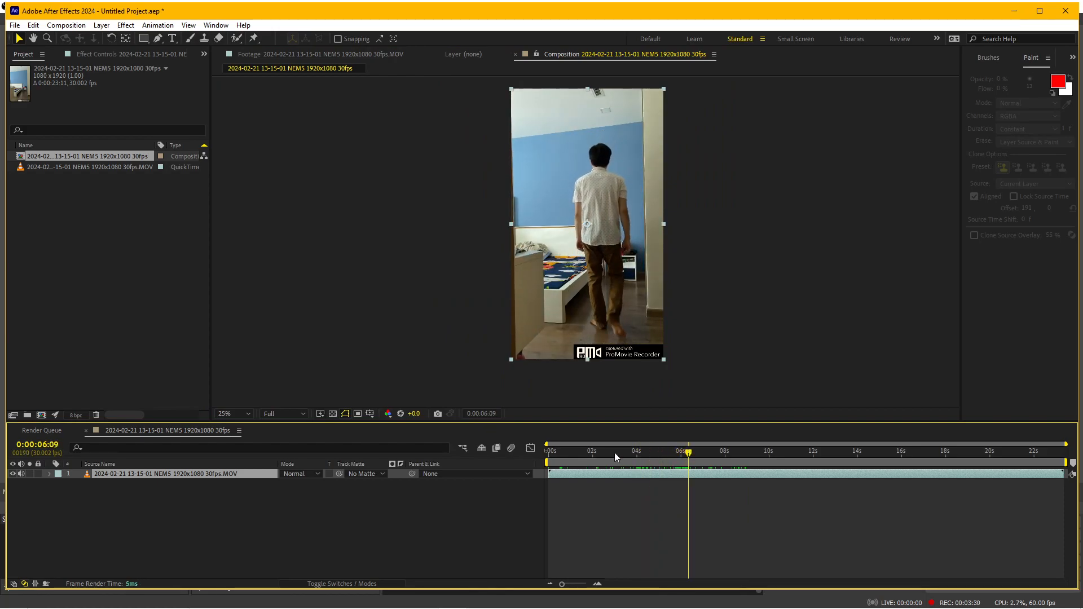
{"action": "key", "text": "b"}
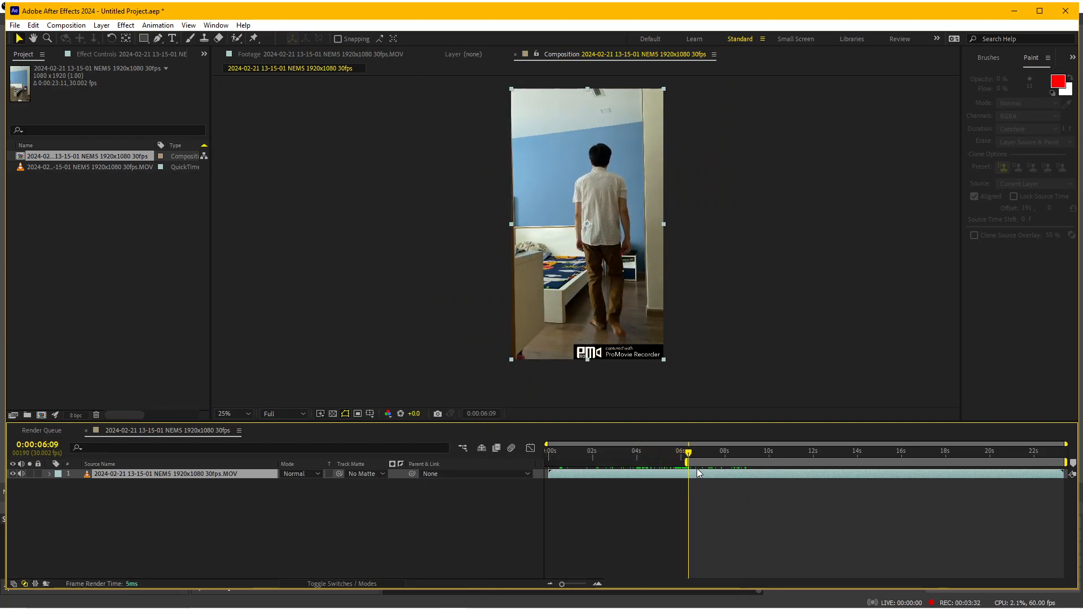
{"action": "left_click_drag", "start_coordinate": [842, 457], "coordinate": [972, 454]}
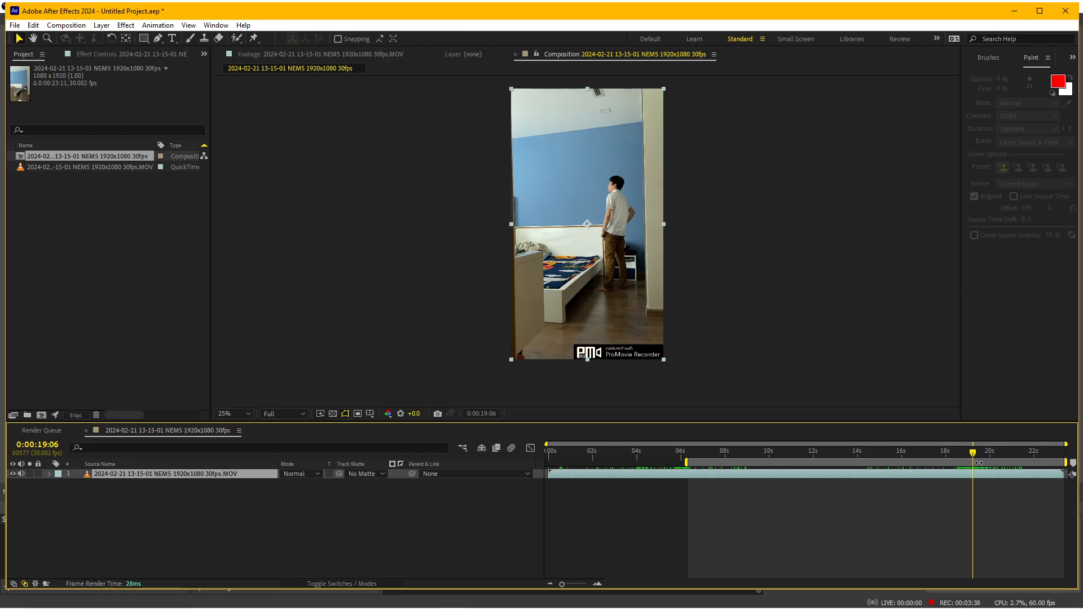
{"action": "key", "text": "n"}
{"action": "right_click", "coordinate": [979, 463]}
{"action": "left_click", "coordinate": [945, 499]}
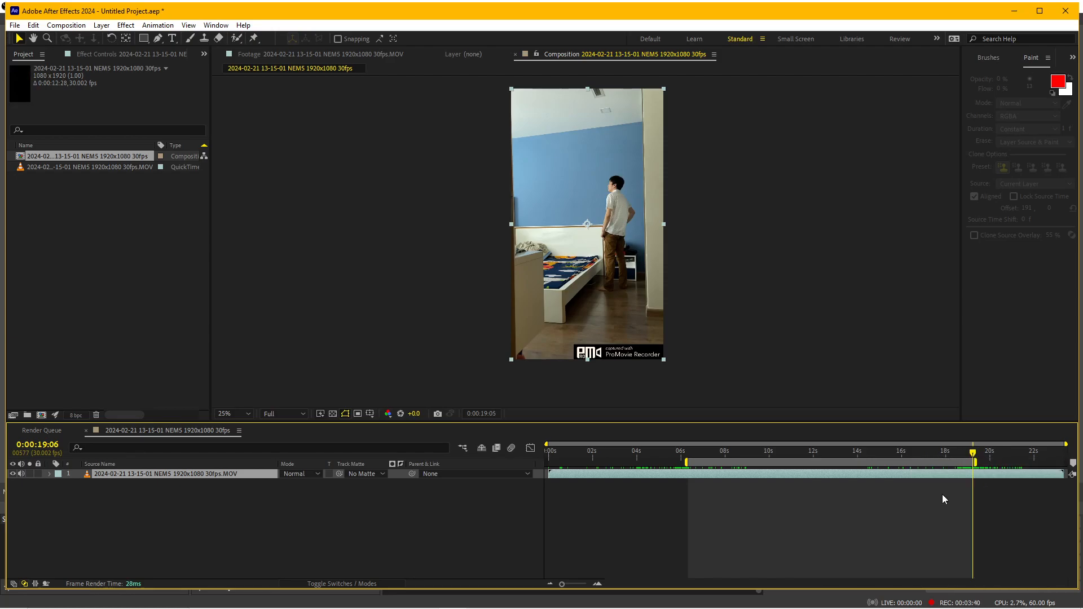
Draw a rectangular mask around the person on the MOV layer at 0:00:06:26 and set its mode to None
{"action": "left_click_drag", "start_coordinate": [560, 453], "coordinate": [573, 455]}
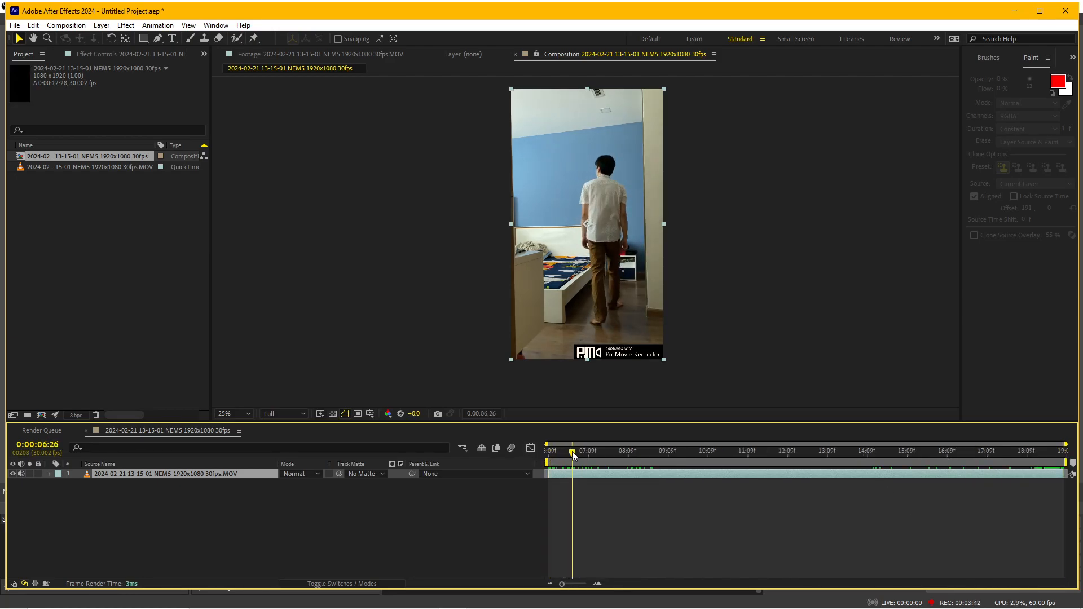
{"action": "left_click", "coordinate": [143, 38]}
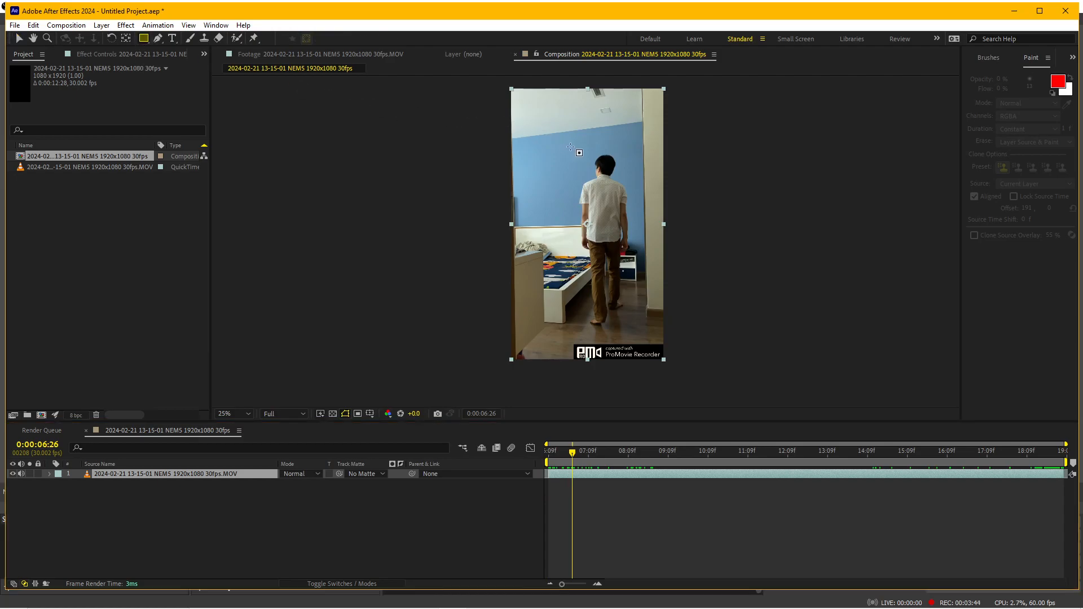
{"action": "left_click_drag", "start_coordinate": [565, 139], "coordinate": [637, 333]}
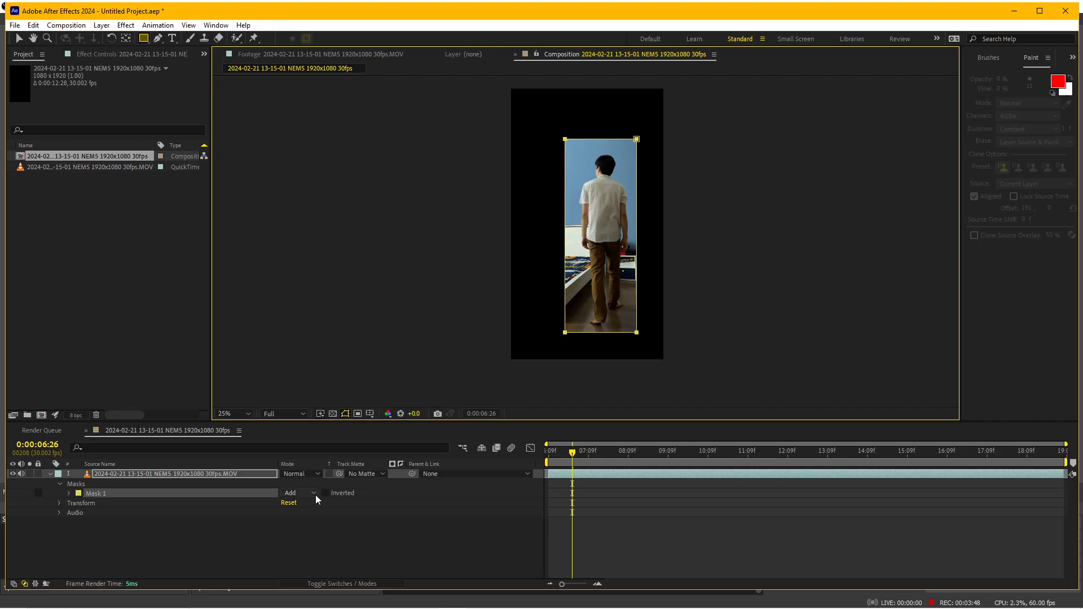
{"action": "left_click", "coordinate": [293, 494]}
{"action": "left_click", "coordinate": [302, 503]}
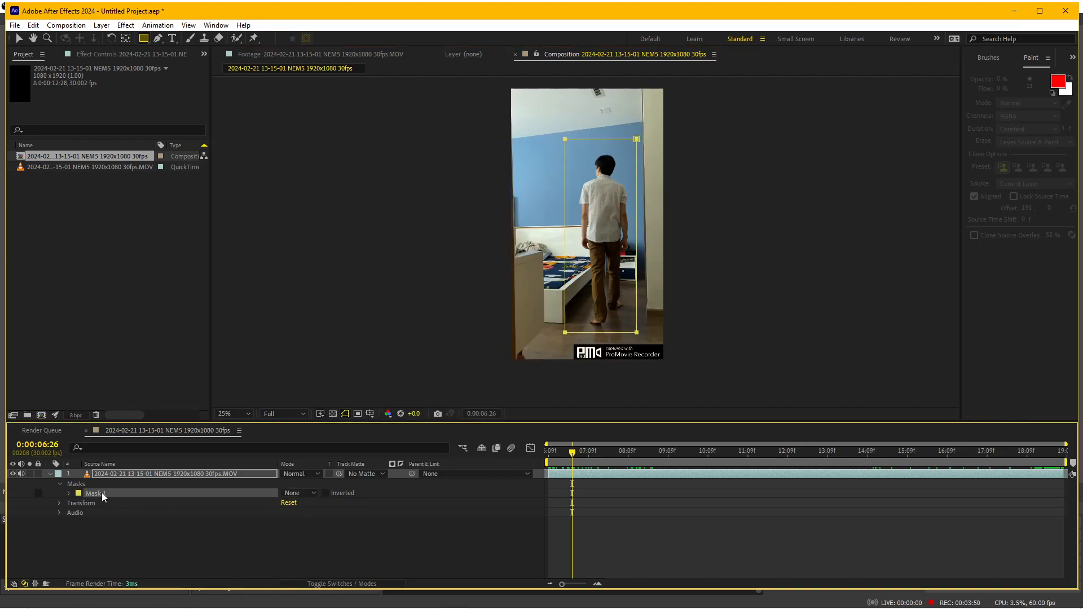
Enable keyframing for Mask 1's path and reshape the mask at 0:00:06:09 so it encloses the person including the feet
{"action": "left_click", "coordinate": [68, 493]}
{"action": "left_click", "coordinate": [87, 503]}
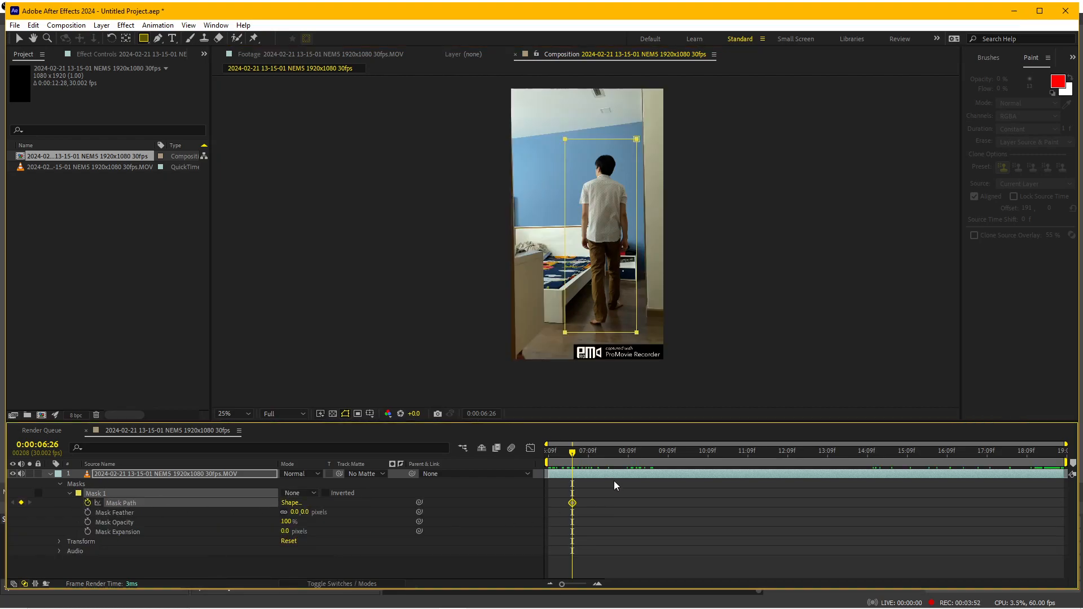
{"action": "left_click_drag", "start_coordinate": [572, 452], "coordinate": [515, 459]}
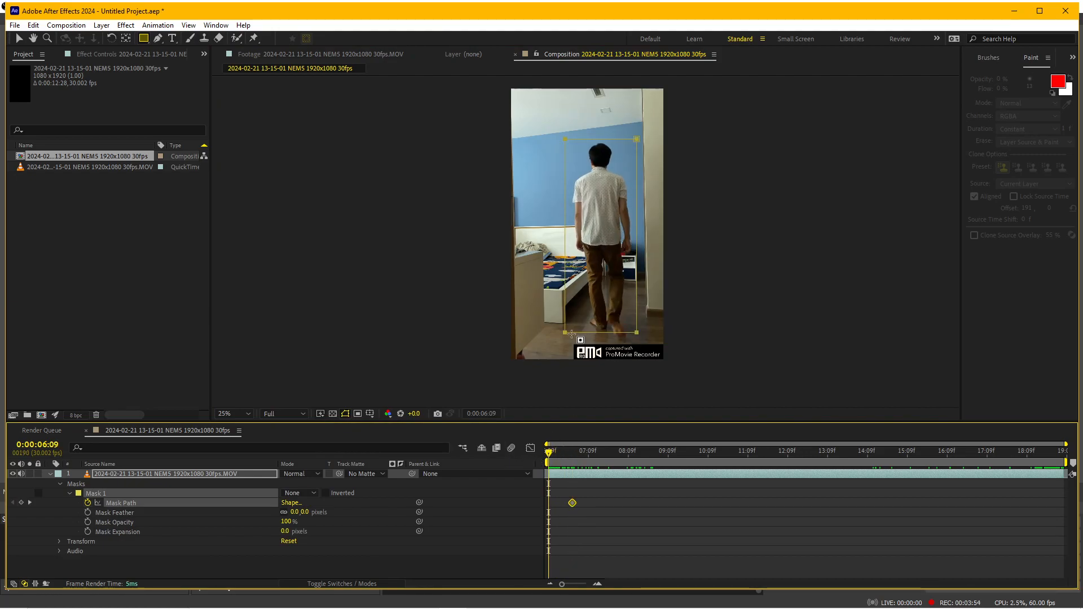
{"action": "key", "text": "v"}
{"action": "left_click_drag", "start_coordinate": [564, 333], "coordinate": [565, 343]}
{"action": "left_click", "coordinate": [564, 147]}
{"action": "left_click_drag", "start_coordinate": [565, 148], "coordinate": [564, 138]}
{"action": "left_click_drag", "start_coordinate": [636, 150], "coordinate": [635, 139]}
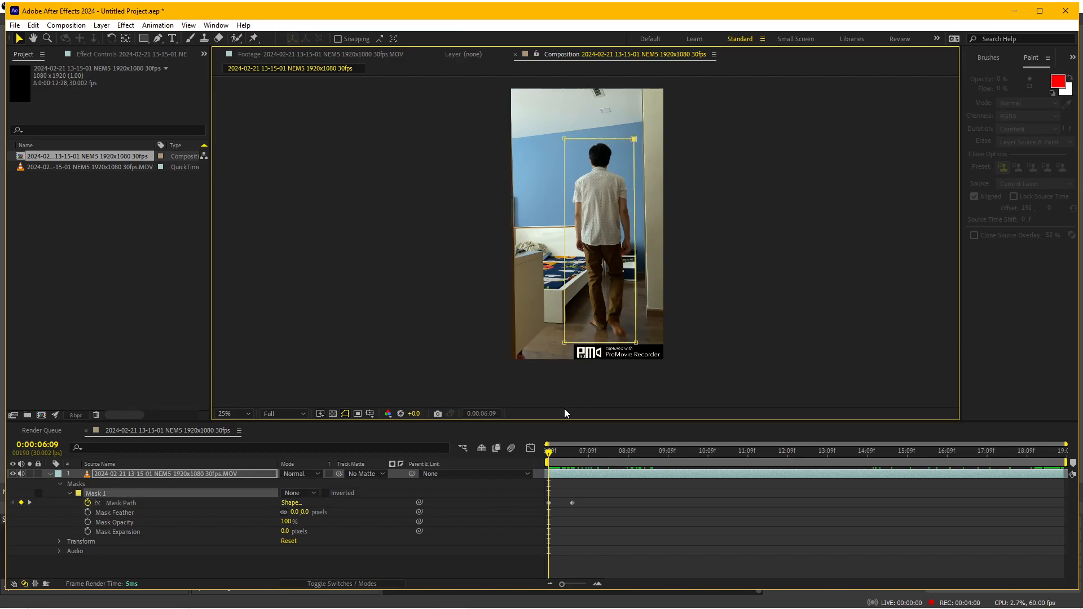
Keyframe Mask 1's path at 0:00:07:16 and 0:00:09:28 by moving its corners to fit around the person
{"action": "left_click_drag", "start_coordinate": [556, 462], "coordinate": [600, 463]}
{"action": "left_click_drag", "start_coordinate": [566, 334], "coordinate": [640, 315]}
{"action": "left_click_drag", "start_coordinate": [565, 139], "coordinate": [637, 148]}
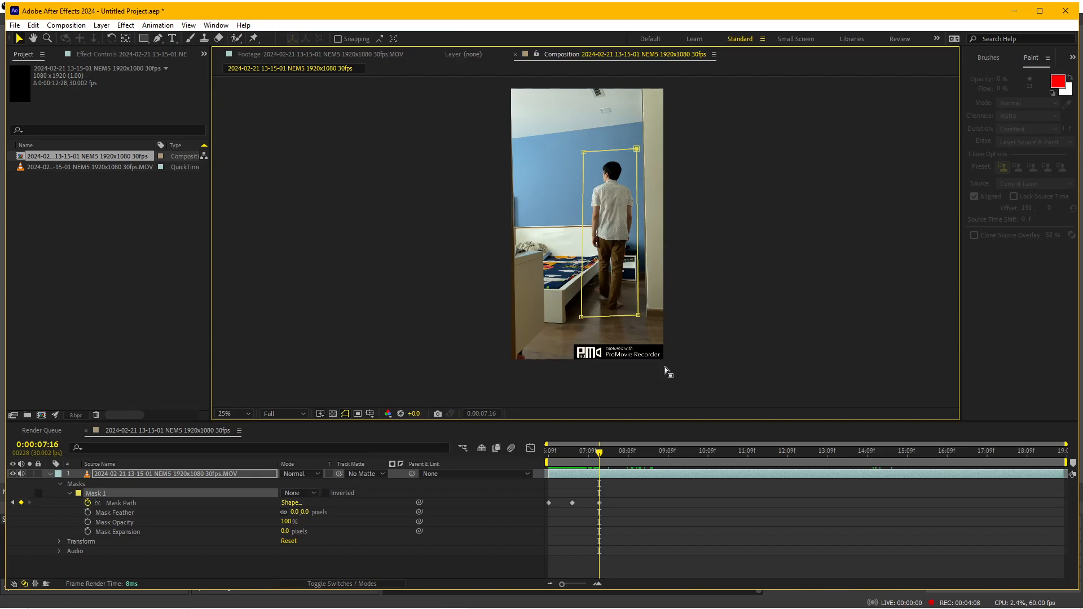
{"action": "mouse_move", "coordinate": [601, 461]}
{"action": "left_mouse_down"}
{"action": "mouse_move", "coordinate": [571, 461]}
{"action": "mouse_move", "coordinate": [741, 461]}
{"action": "mouse_move", "coordinate": [695, 461]}
{"action": "left_mouse_up"}
{"action": "left_click_drag", "start_coordinate": [581, 317], "coordinate": [638, 304]}
{"action": "left_click_drag", "start_coordinate": [637, 148], "coordinate": [642, 148]}
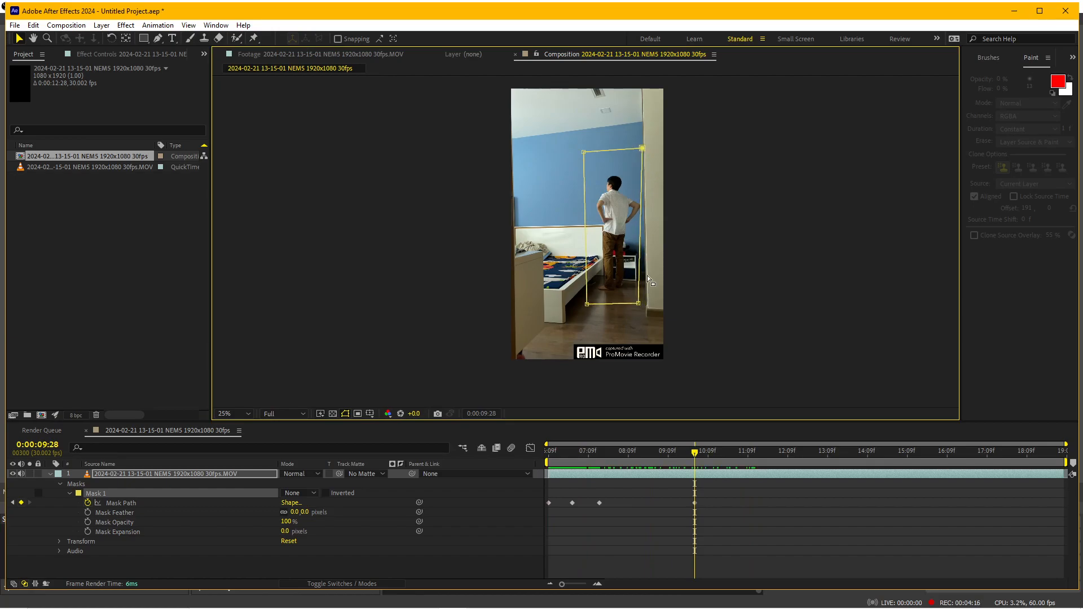
Apply the Mask Prompter effect to the MOV layer at 0:00:06:09 and set its first box path to Mask 1
{"action": "left_click_drag", "start_coordinate": [695, 454], "coordinate": [550, 478]}
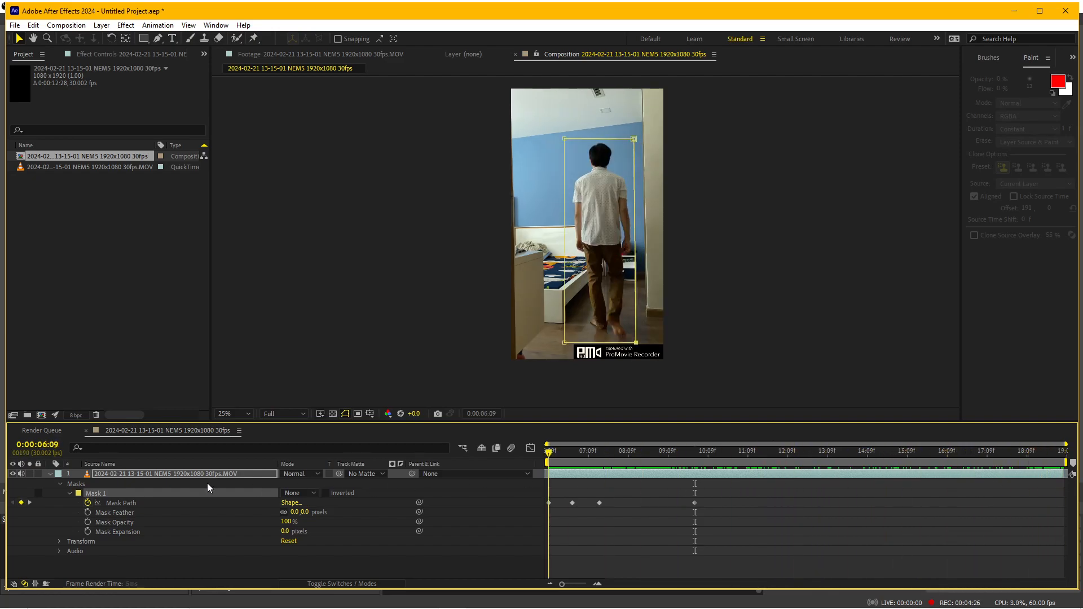
{"action": "left_click", "coordinate": [134, 475]}
{"action": "left_click", "coordinate": [125, 22]}
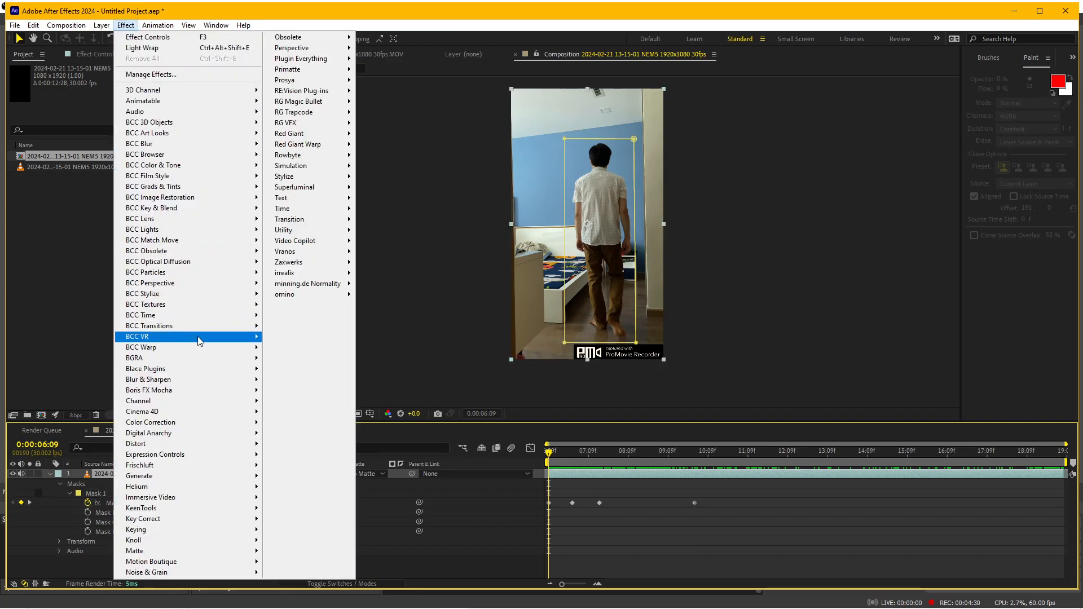
{"action": "mouse_move", "coordinate": [207, 374]}
{"action": "left_click", "coordinate": [293, 369]}
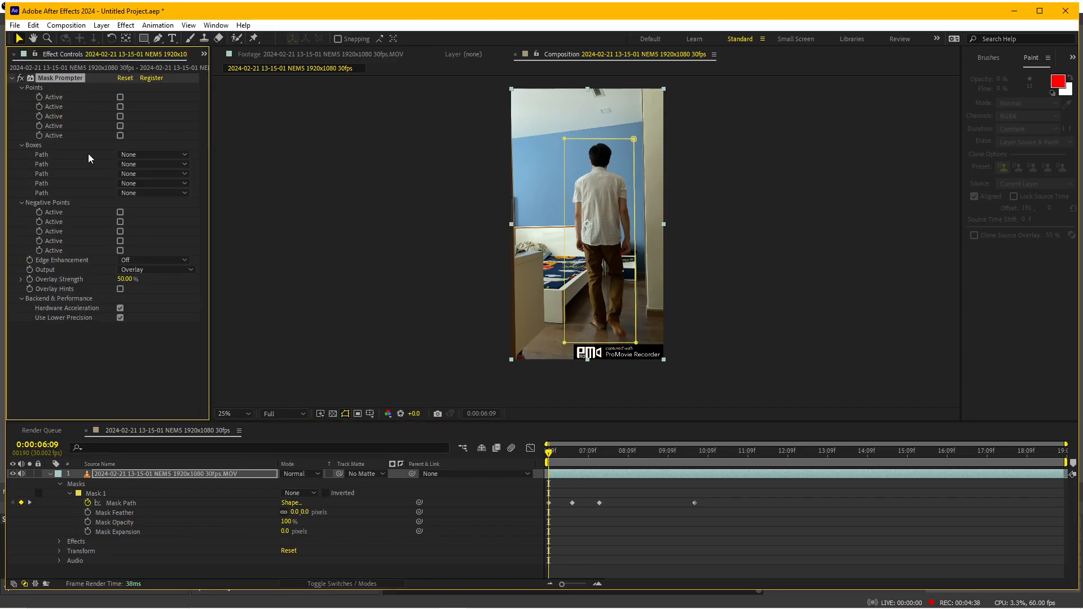
{"action": "left_click", "coordinate": [134, 154]}
{"action": "left_click", "coordinate": [140, 183]}
{"action": "key", "text": "period"}
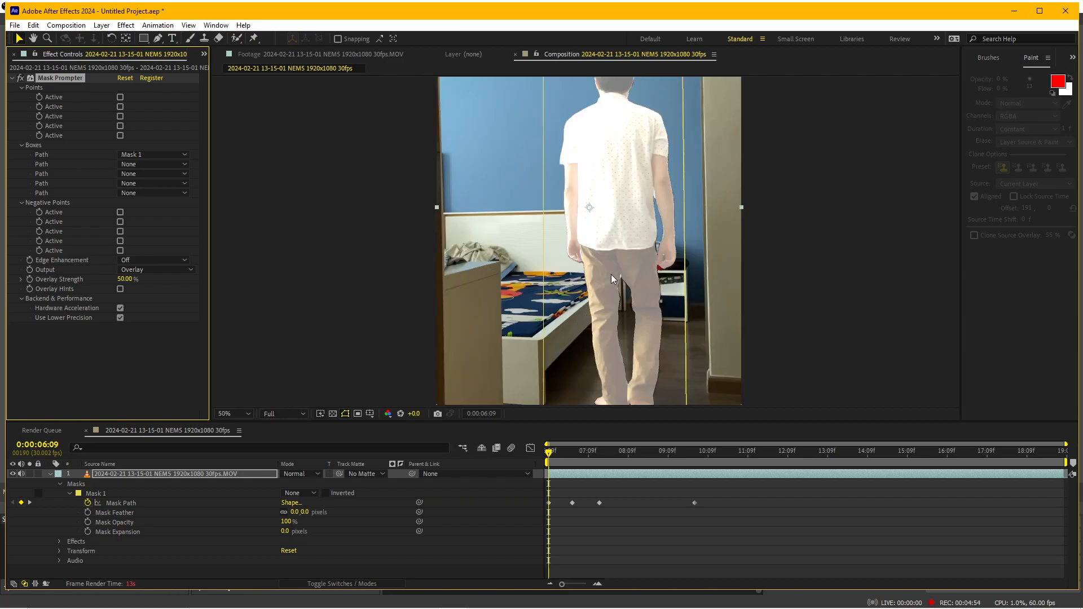
{"action": "key", "text": "comma"}
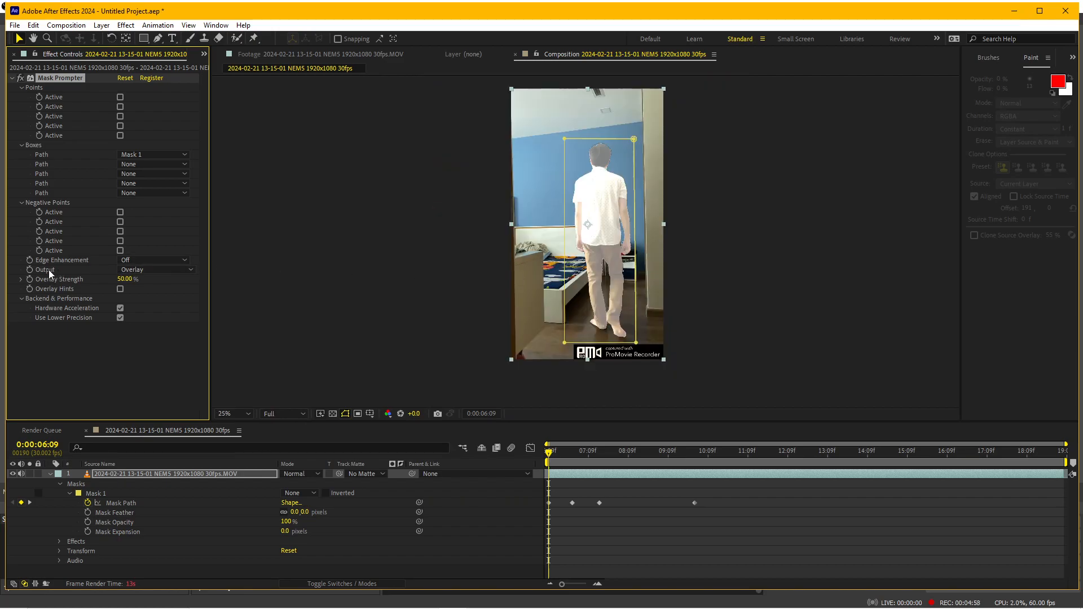
Set the Mask Prompter output to On Transparent and show the transparency grid in the composition view
{"action": "left_click", "coordinate": [125, 268]}
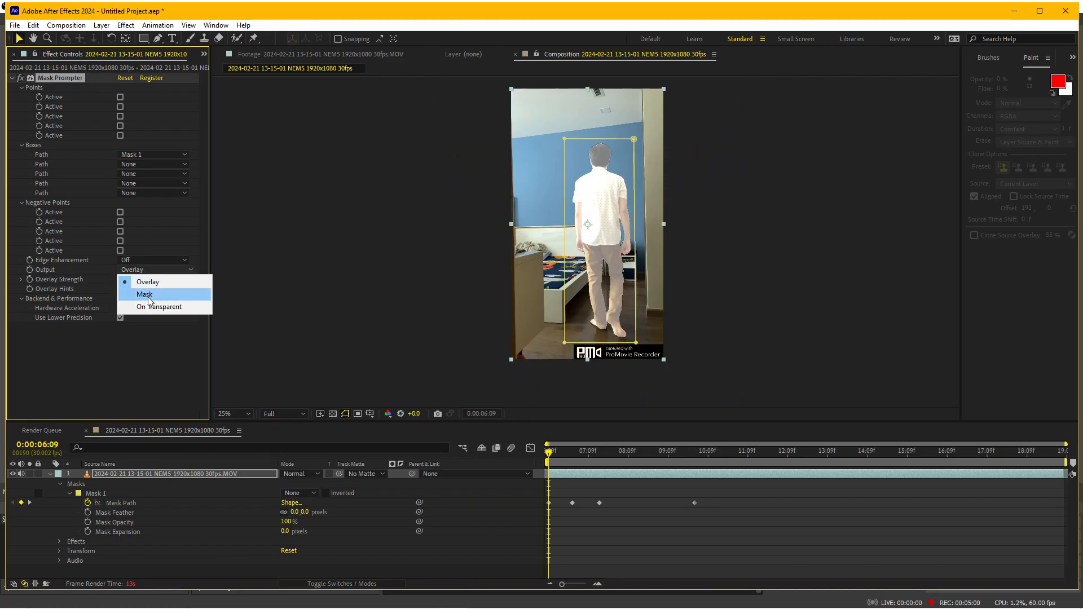
{"action": "left_click", "coordinate": [173, 307]}
{"action": "key", "text": "period"}
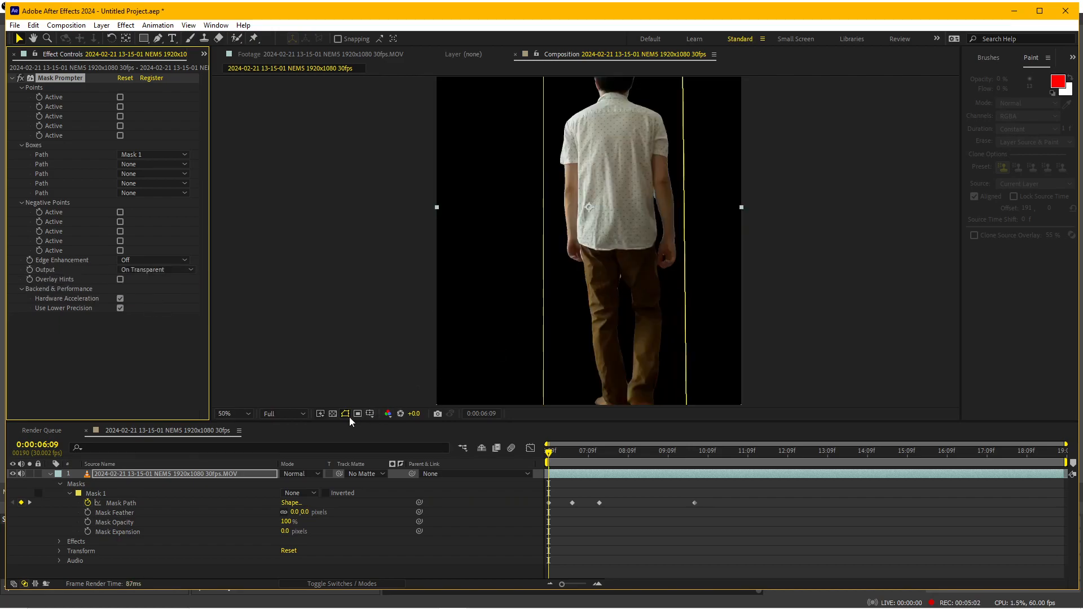
{"action": "left_click", "coordinate": [333, 414]}
{"action": "key", "text": "comma"}
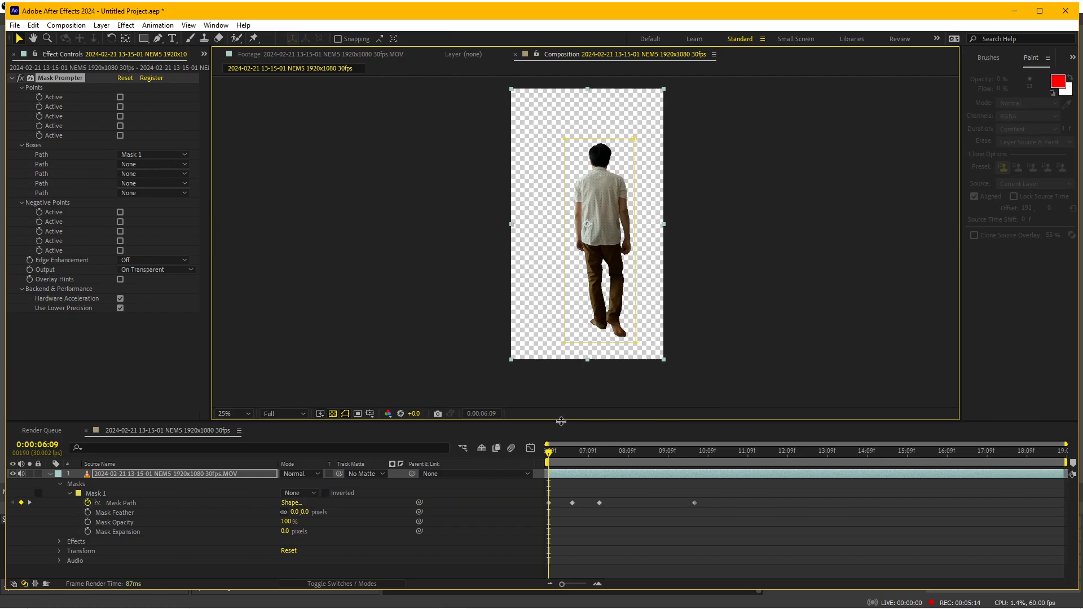
Return to the project's item list and open the file import dialog
{"action": "left_click", "coordinate": [206, 54]}
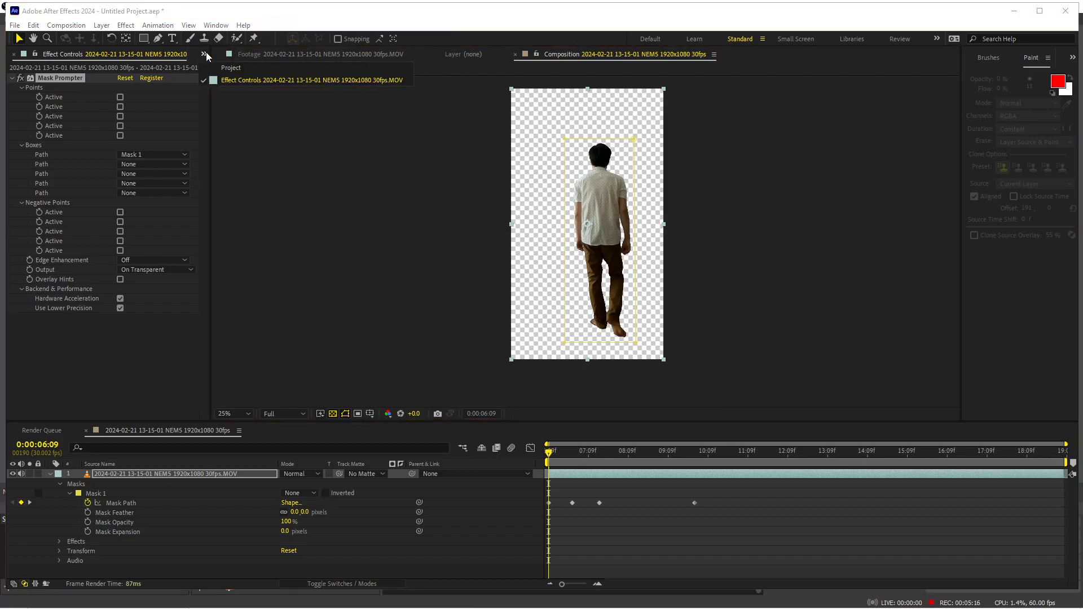
{"action": "left_click", "coordinate": [221, 67]}
{"action": "double_click", "coordinate": [121, 294]}
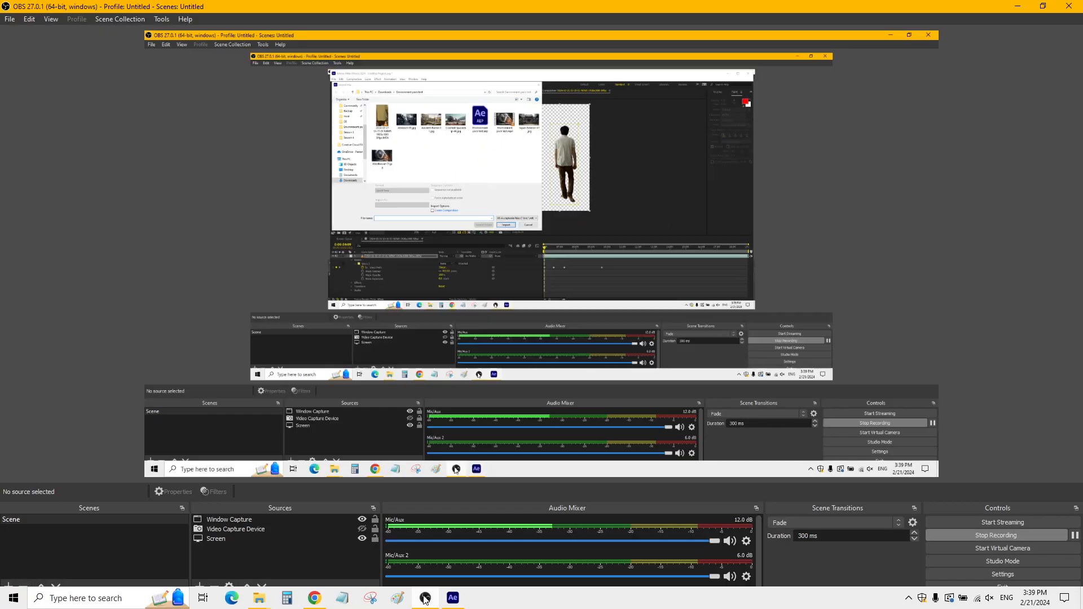
{"action": "left_click", "coordinate": [431, 601]}
{"action": "left_click", "coordinate": [1074, 537]}
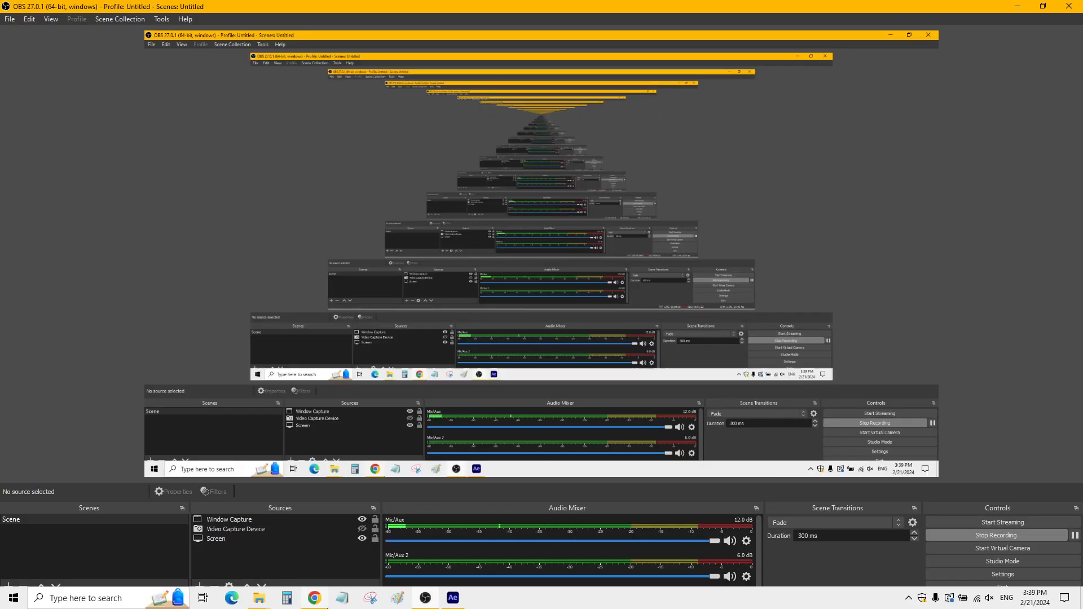
{"action": "left_click", "coordinate": [454, 599]}
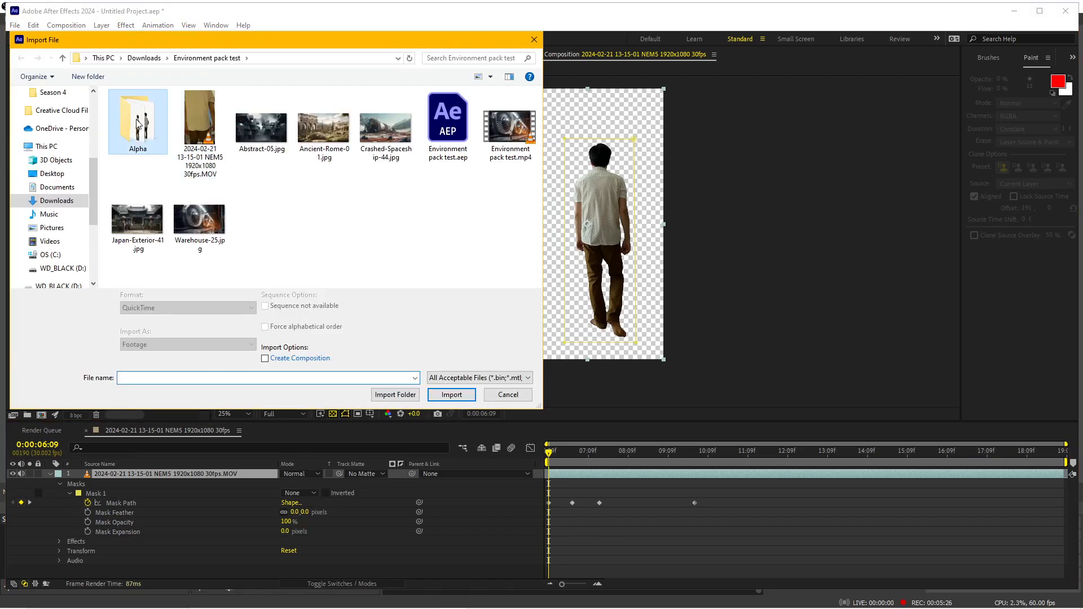
{"action": "double_click", "coordinate": [139, 119]}
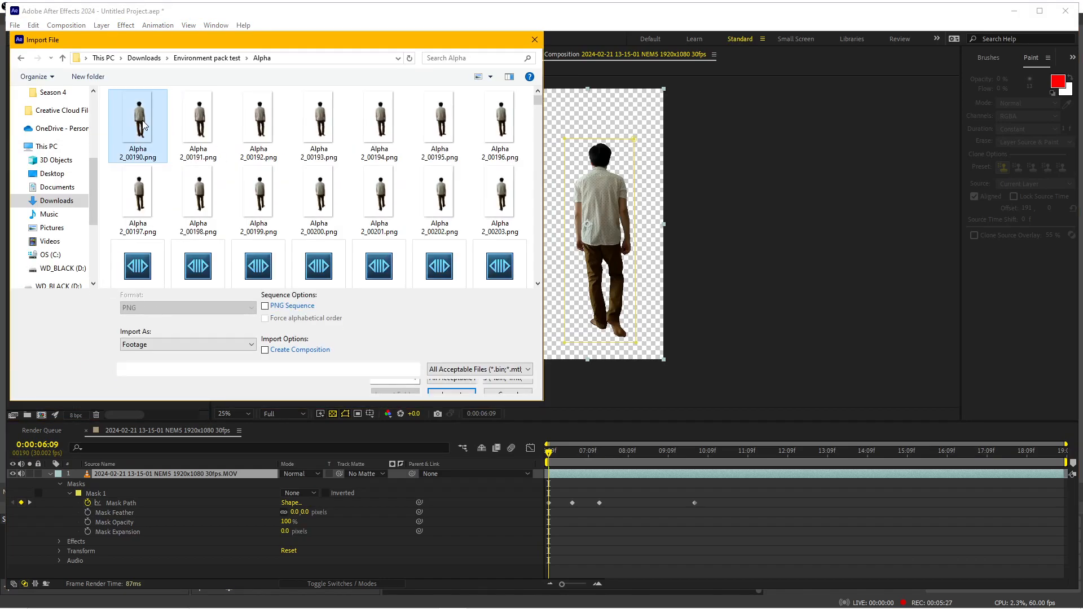
{"action": "double_click", "coordinate": [144, 126]}
Check the original MOV clip's frame rate in its Interpret Footage settings and leave them without changes
{"action": "left_click", "coordinate": [63, 167]}
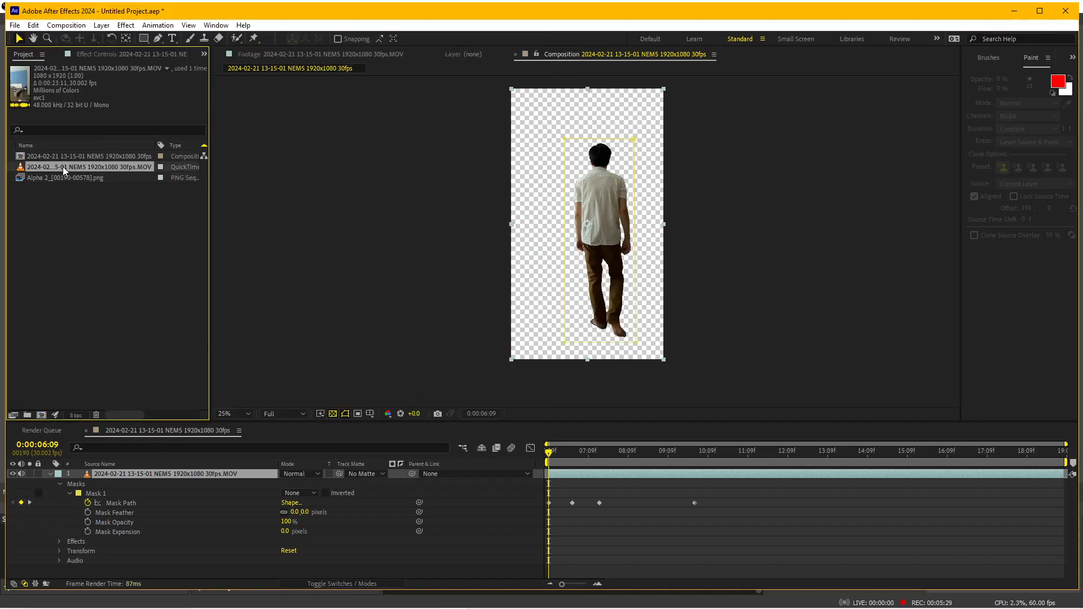
{"action": "right_click", "coordinate": [70, 167]}
{"action": "mouse_move", "coordinate": [221, 247]}
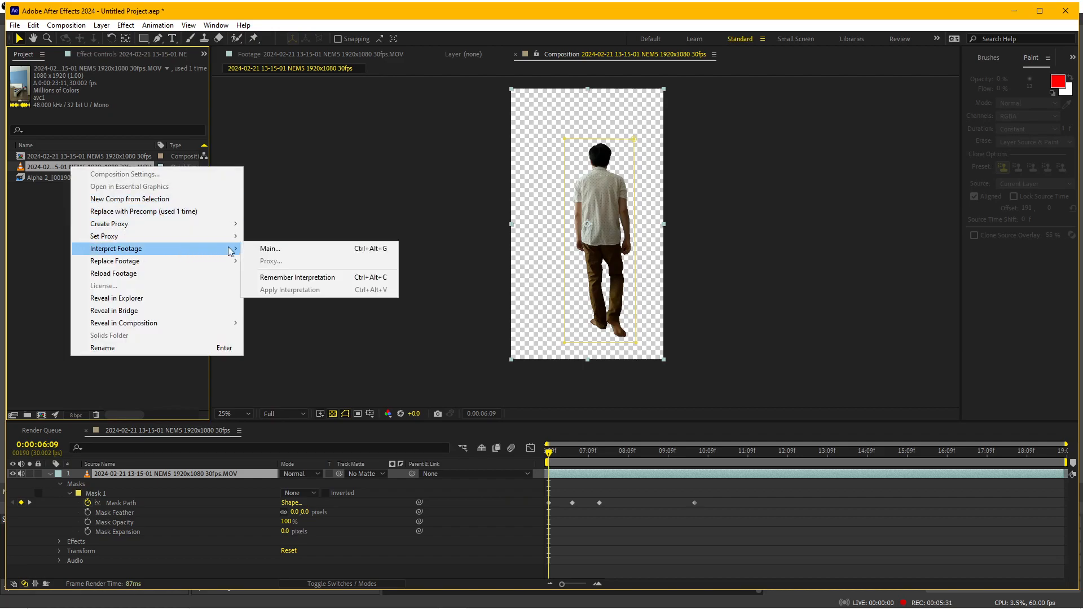
{"action": "left_click", "coordinate": [265, 250]}
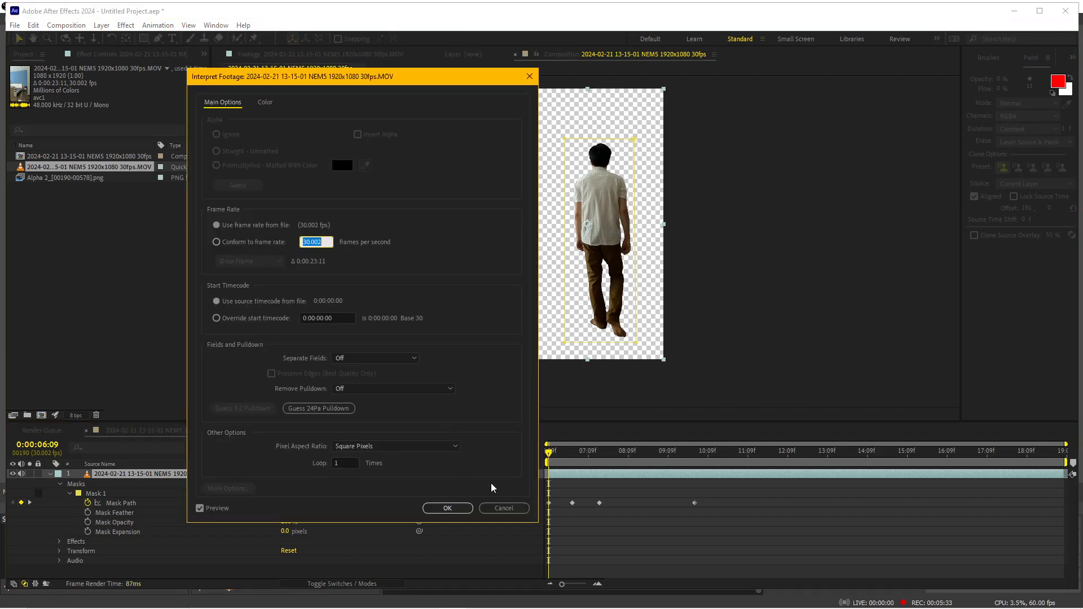
{"action": "left_click", "coordinate": [503, 509]}
Interpret the Alpha 2 PNG sequence at a frame rate of 30.002 frames per second
{"action": "left_click", "coordinate": [62, 178]}
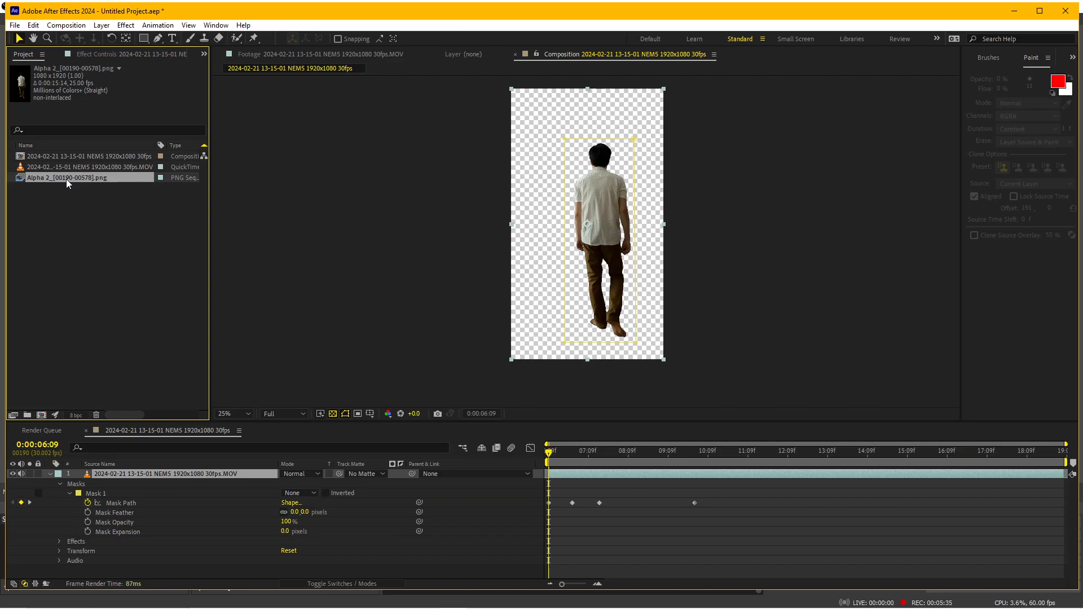
{"action": "right_click", "coordinate": [66, 179]}
{"action": "mouse_move", "coordinate": [147, 264]}
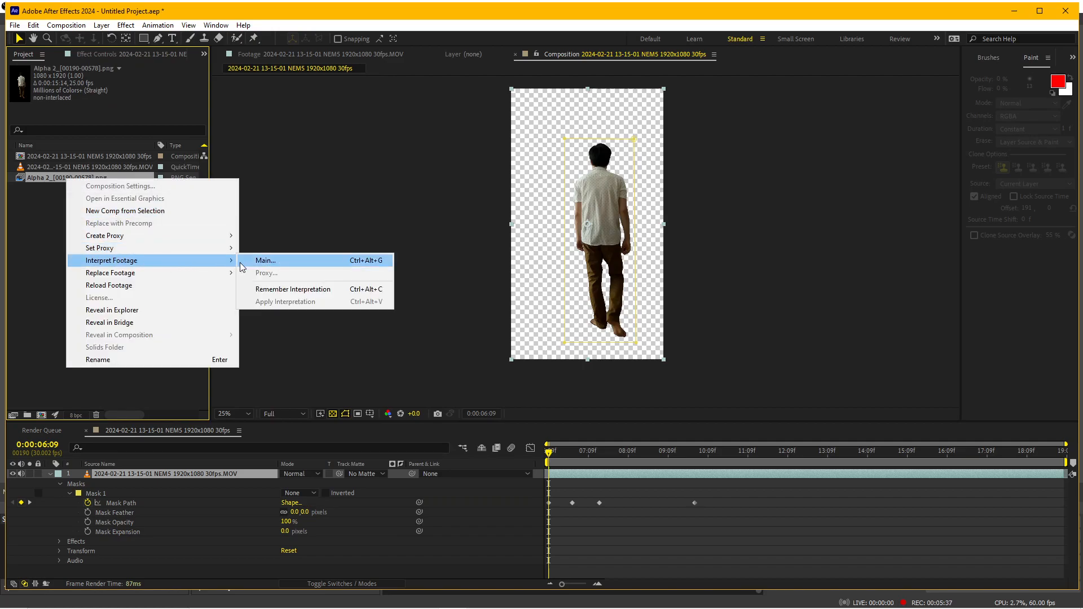
{"action": "left_click", "coordinate": [264, 261]}
{"action": "type", "text": "30.002"}
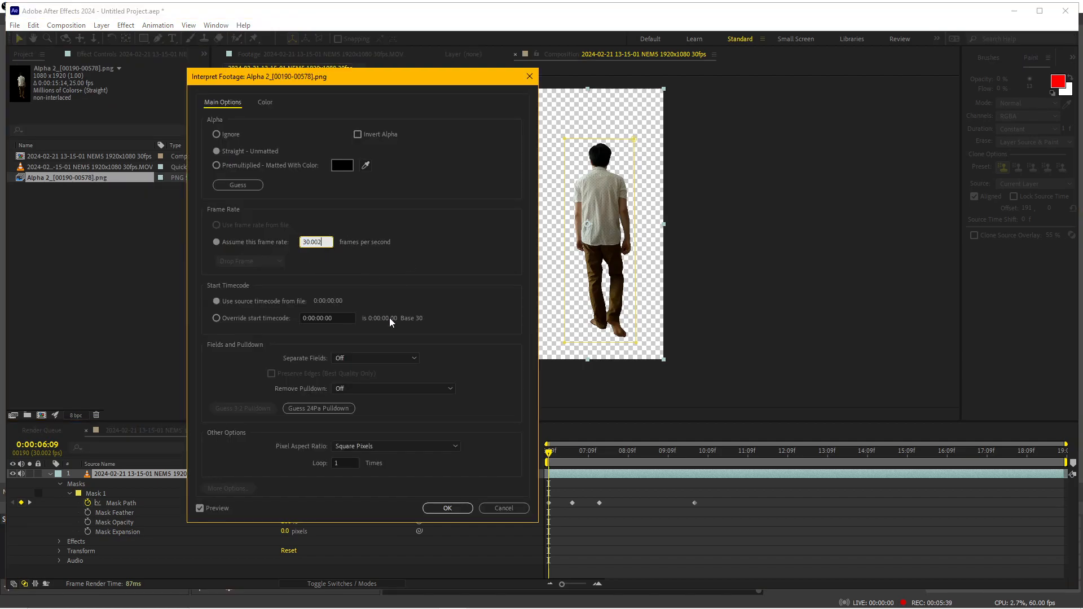
{"action": "left_click", "coordinate": [436, 506]}
Create a new composition with the HD 1920x1080 25 fps preset and a duration of 0:00:15:15
{"action": "mouse_move", "coordinate": [80, 179]}
{"action": "left_mouse_down"}
{"action": "mouse_move", "coordinate": [80, 236]}
{"action": "mouse_move", "coordinate": [141, 452]}
{"action": "mouse_move", "coordinate": [82, 232]}
{"action": "mouse_move", "coordinate": [71, 368]}
{"action": "mouse_move", "coordinate": [57, 394]}
{"action": "mouse_move", "coordinate": [94, 185]}
{"action": "left_mouse_up"}
{"action": "left_click", "coordinate": [41, 415]}
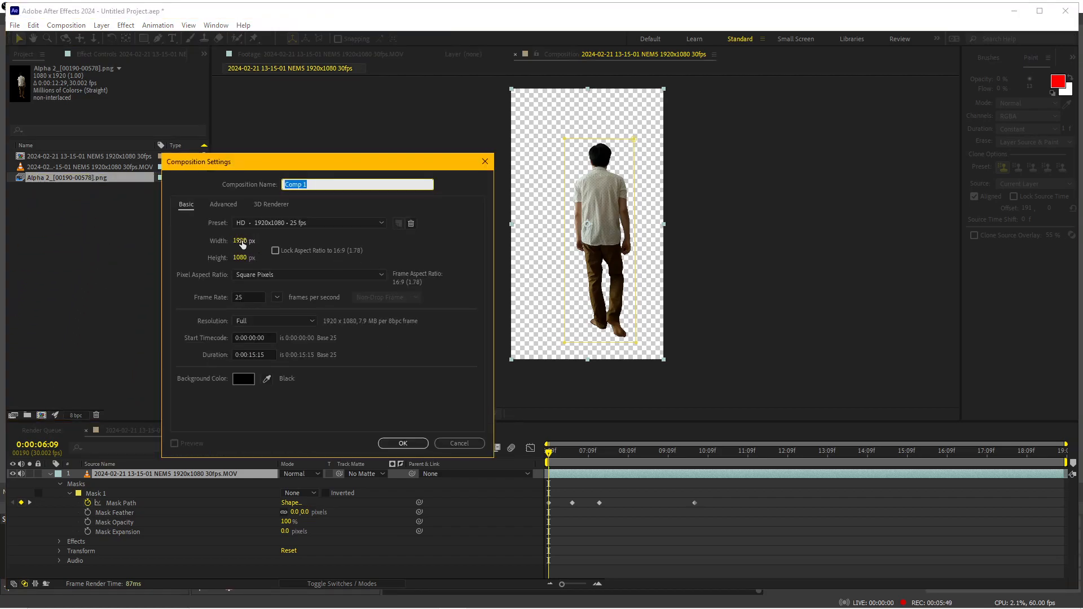
{"action": "left_click", "coordinate": [403, 443]}
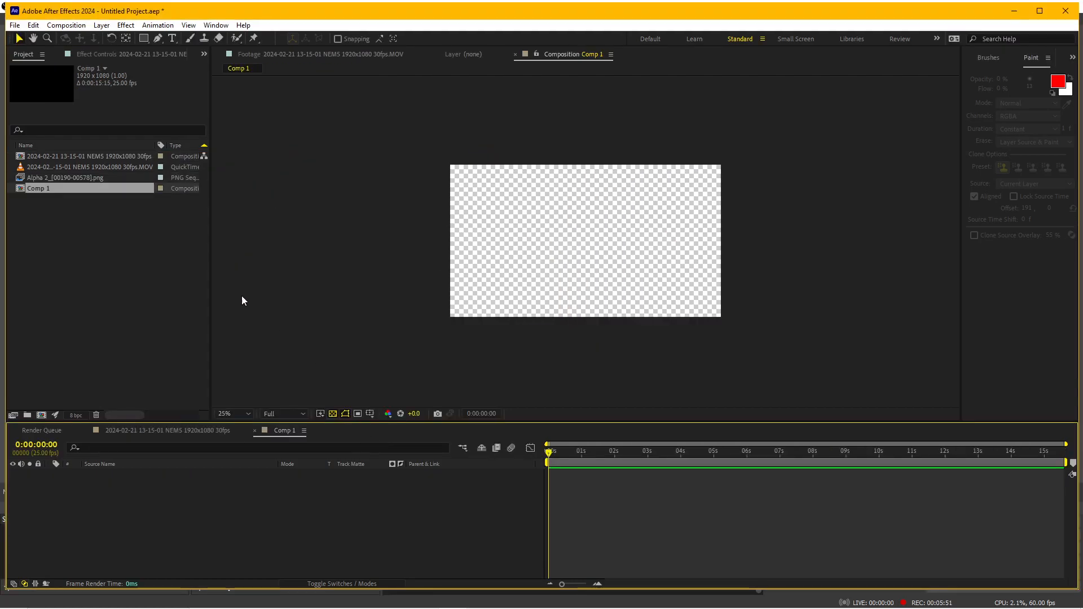
{"action": "left_click_drag", "start_coordinate": [39, 178], "coordinate": [121, 491]}
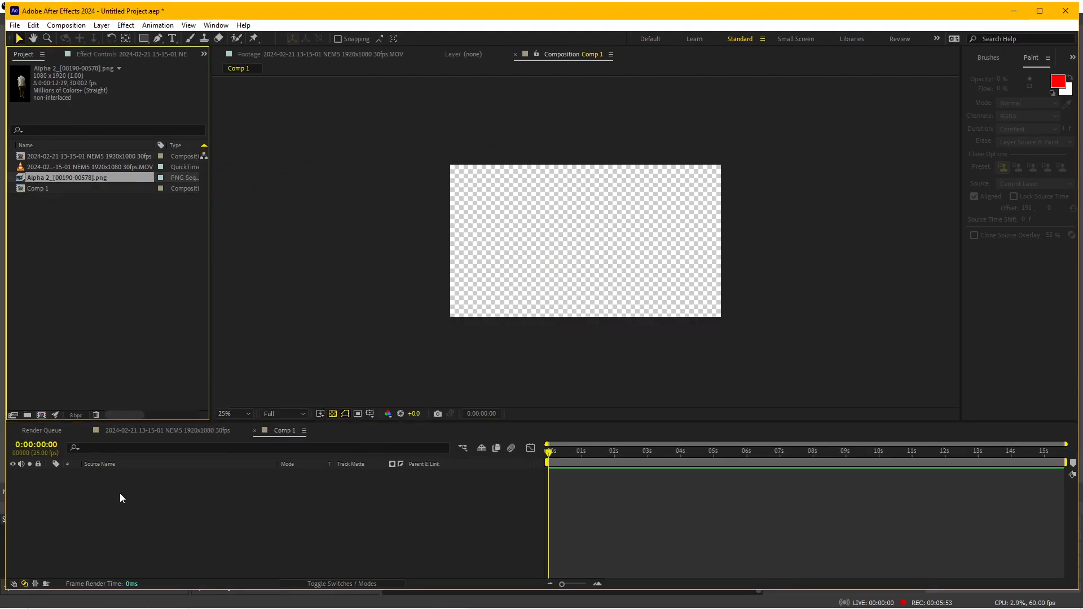
{"action": "left_click_drag", "start_coordinate": [659, 107], "coordinate": [631, 163]}
{"action": "left_click_drag", "start_coordinate": [550, 452], "coordinate": [414, 446]}
{"action": "scroll", "coordinate": [577, 355], "scroll_direction": "up", "scroll_amount": 3}
{"action": "scroll", "coordinate": [577, 355], "scroll_direction": "down", "scroll_amount": 1}
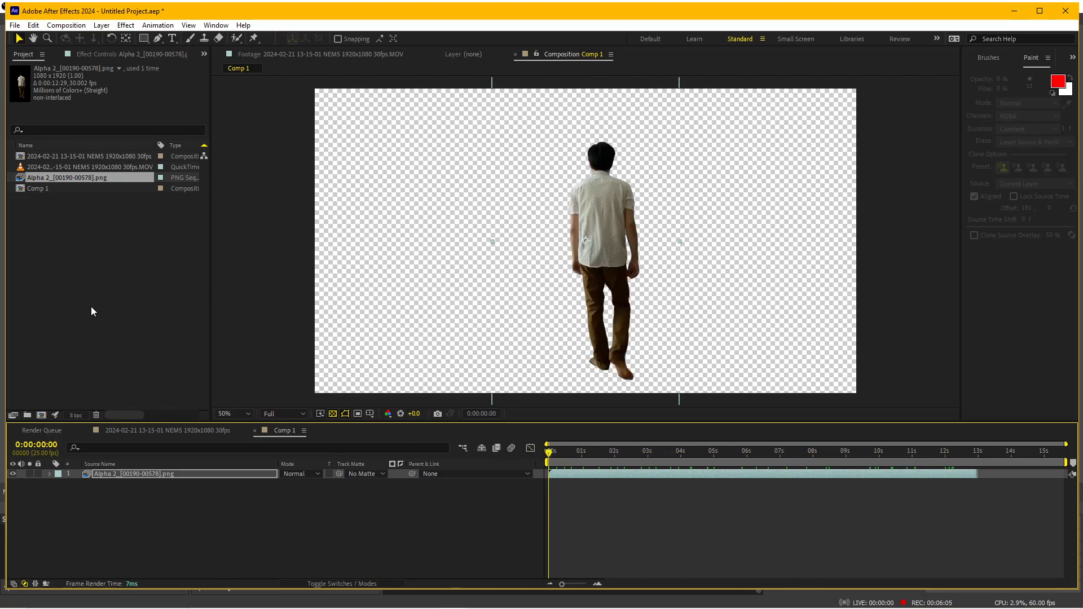
Import Abstract-05.jpg, Ancient-Rome-01.jpg, Crashed-Spaceship-44.jpg, Japan-Exterior-41.jpg and Warehouse-25.jpg from the Environment pack test folder
{"action": "double_click", "coordinate": [84, 285]}
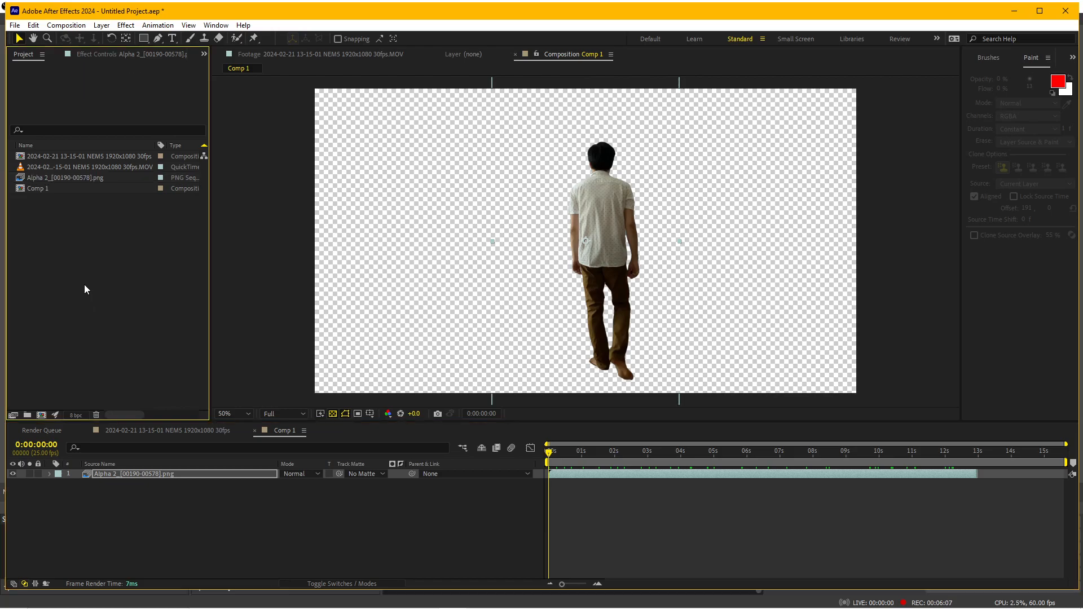
{"action": "left_click", "coordinate": [196, 58]}
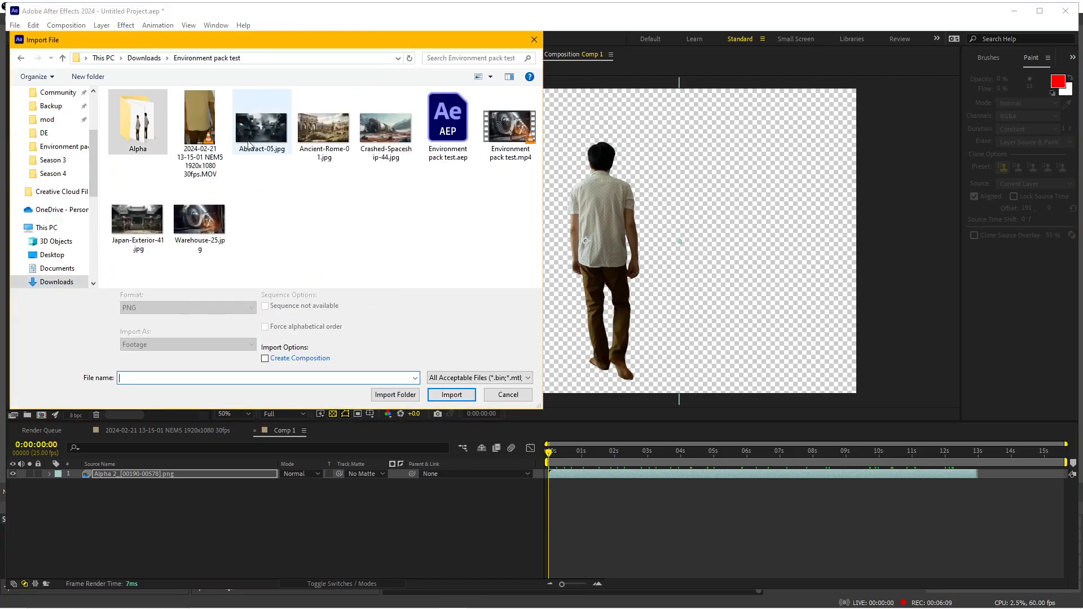
{"action": "left_click", "coordinate": [270, 150]}
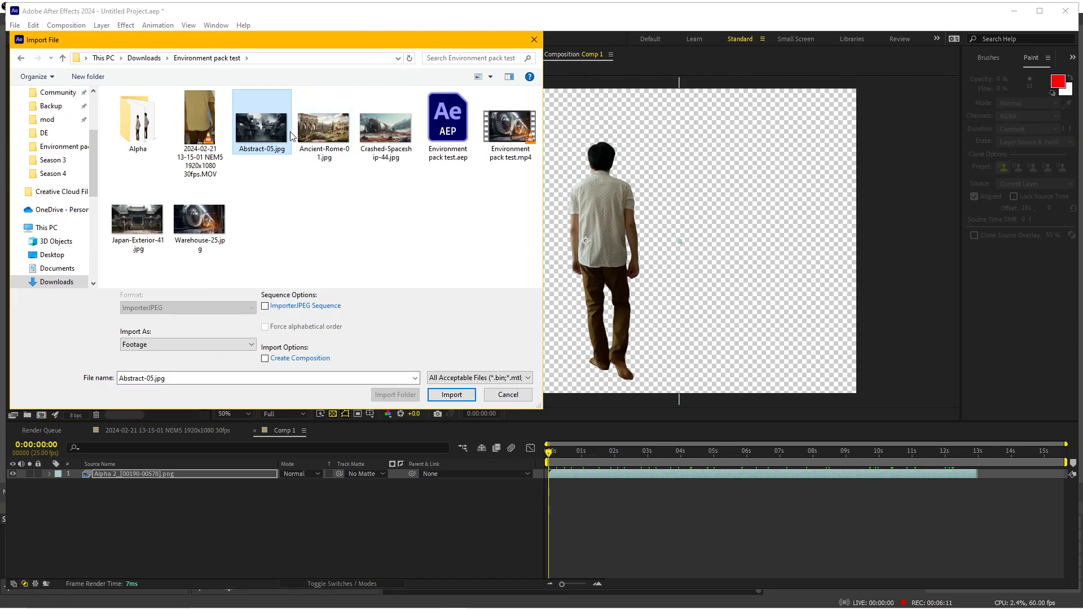
{"action": "left_click", "coordinate": [391, 134], "text": "shift"}
{"action": "left_click", "coordinate": [221, 223], "text": "ctrl"}
{"action": "left_click", "coordinate": [138, 220], "text": "ctrl"}
{"action": "left_click", "coordinate": [468, 386]}
{"action": "left_click", "coordinate": [88, 292]}
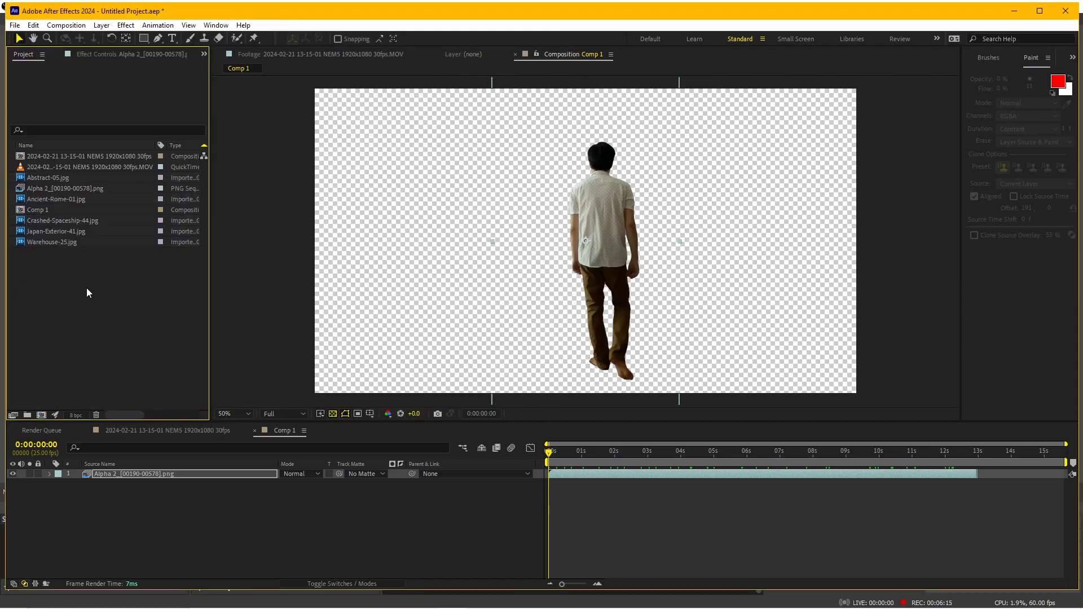
Place Ancient-Rome-01.jpg beneath the Alpha 2 layer in Comp 1 and apply Fit to Comp Width to it
{"action": "left_click_drag", "start_coordinate": [50, 195], "coordinate": [158, 486]}
{"action": "key", "text": "comma"}
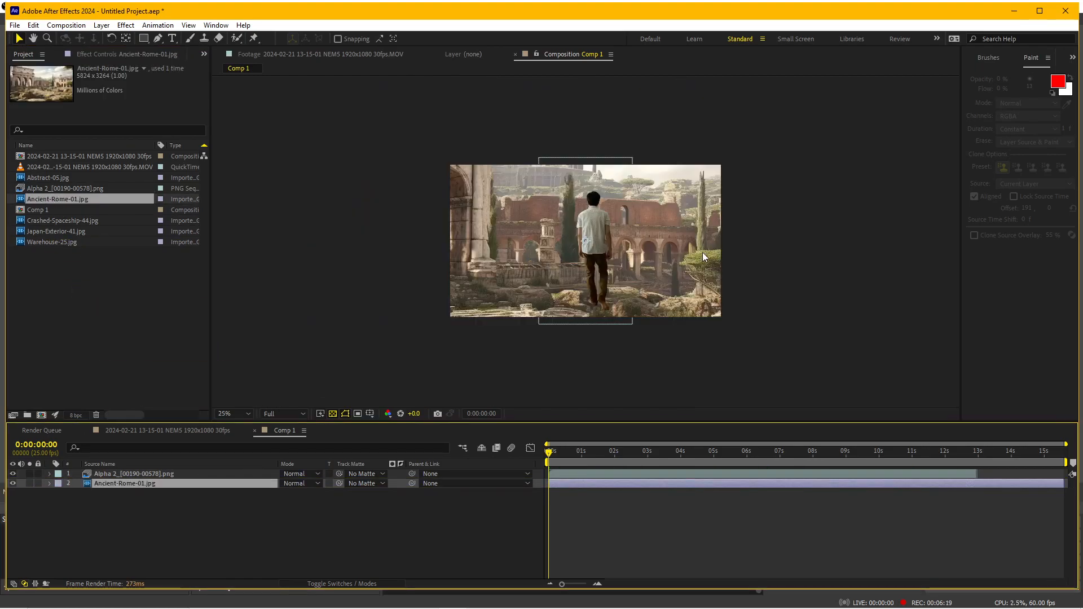
{"action": "key", "text": "period"}
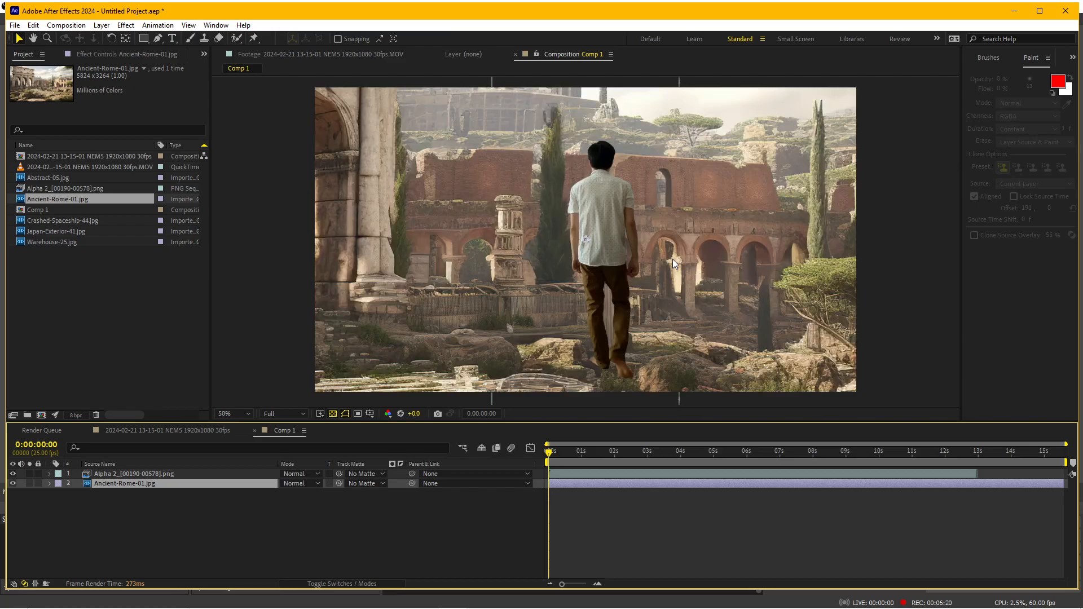
{"action": "right_click", "coordinate": [726, 198]}
{"action": "mouse_move", "coordinate": [785, 252]}
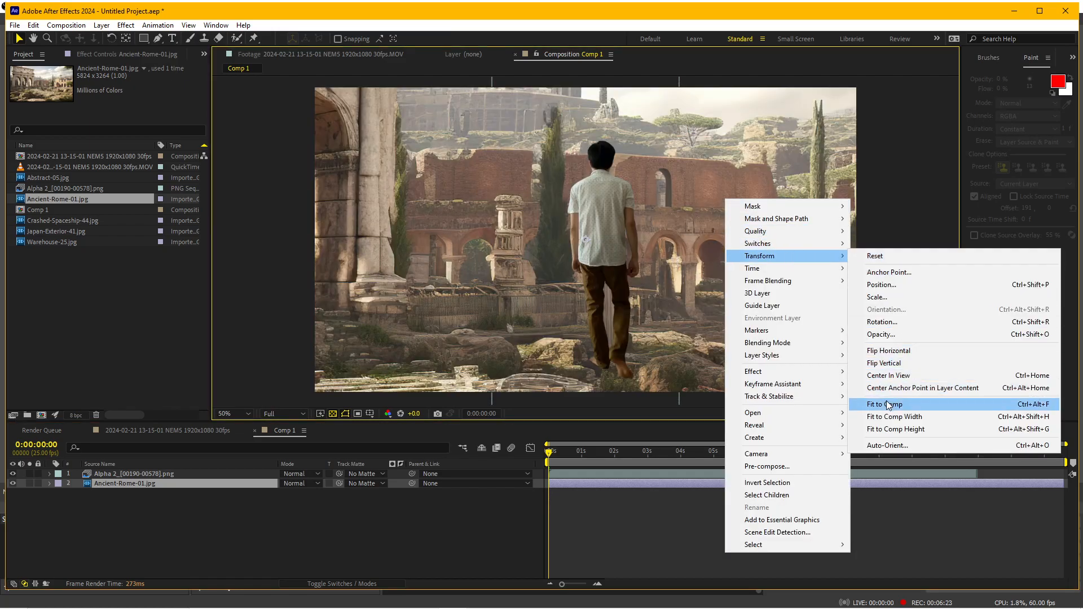
{"action": "left_click", "coordinate": [888, 415]}
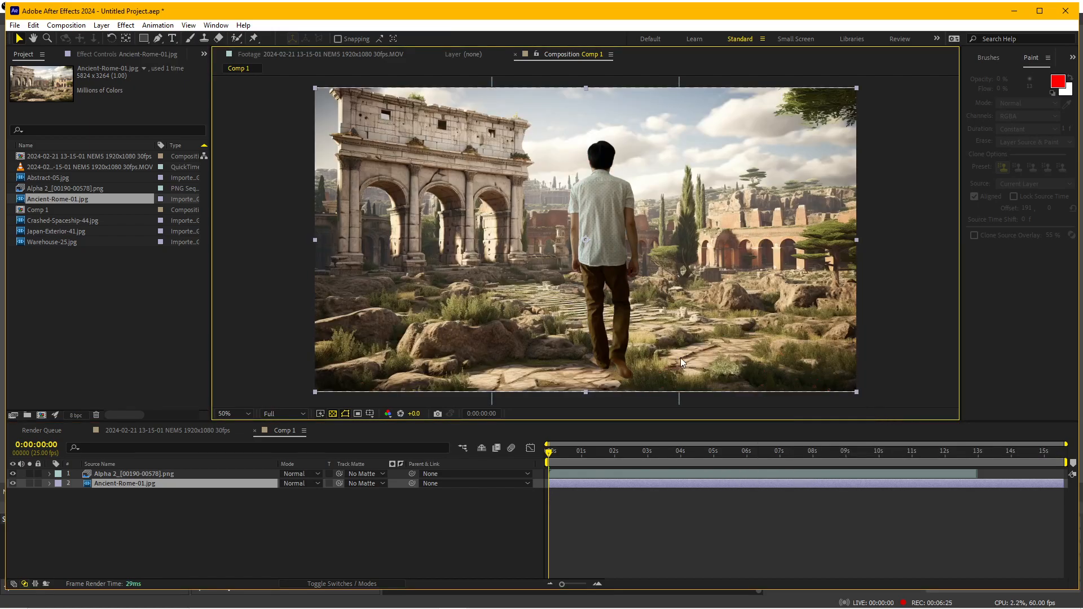
Turn off the transparency grid and set the current time to 0:00:02:14
{"action": "left_click", "coordinate": [778, 531]}
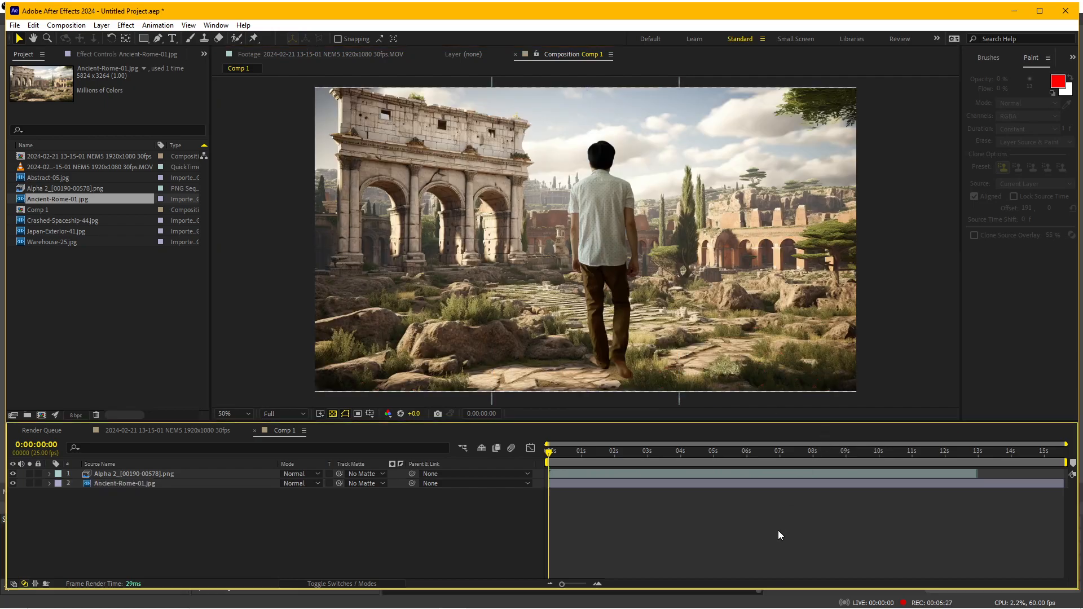
{"action": "left_click", "coordinate": [332, 415]}
{"action": "left_click_drag", "start_coordinate": [568, 448], "coordinate": [633, 456]}
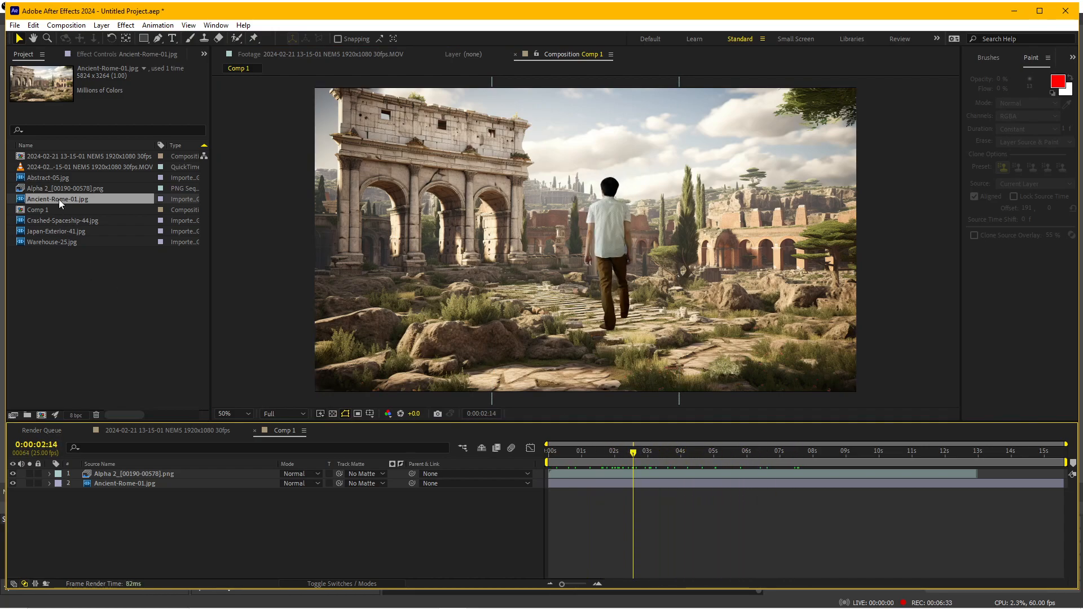
Insert Abstract-05.jpg directly beneath the Alpha 2 layer and apply Fit to Comp Width to it
{"action": "left_click_drag", "start_coordinate": [67, 190], "coordinate": [116, 483]}
{"action": "left_click", "coordinate": [60, 181]}
{"action": "right_click", "coordinate": [531, 257]}
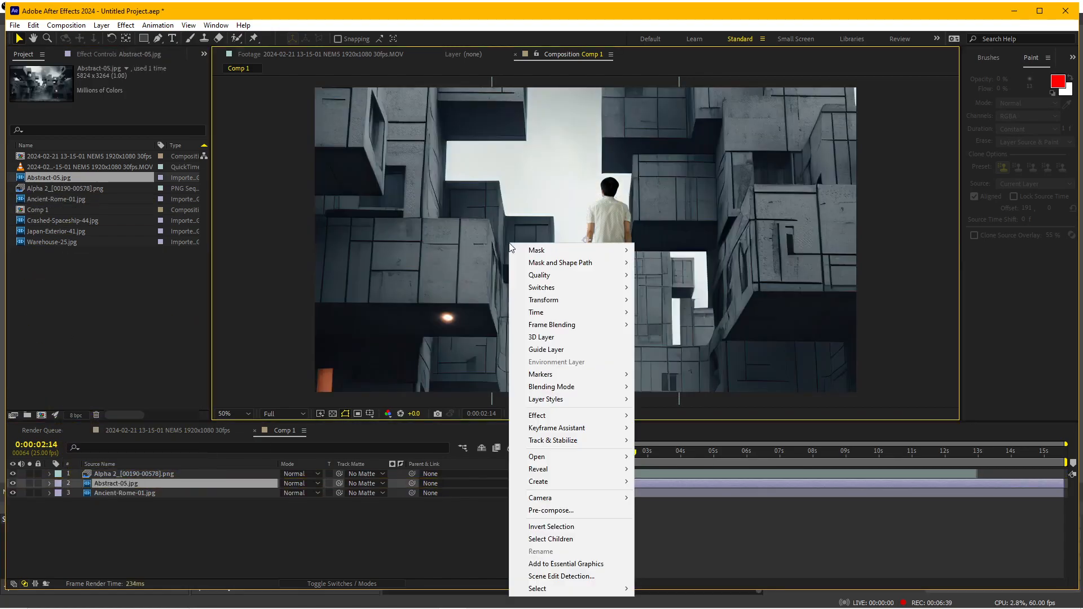
{"action": "mouse_move", "coordinate": [587, 299]}
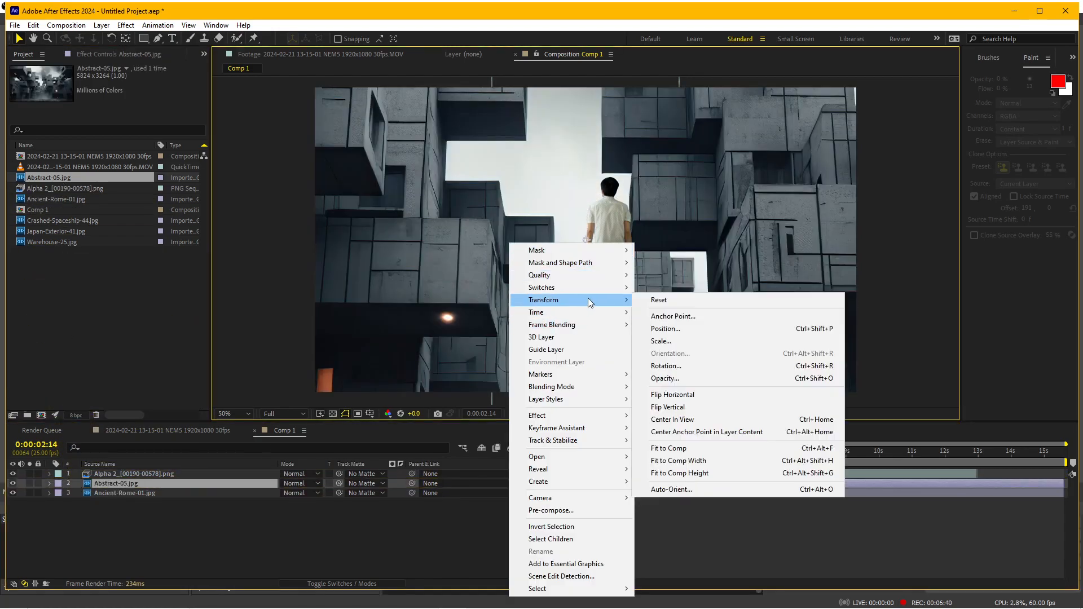
{"action": "left_click", "coordinate": [684, 461]}
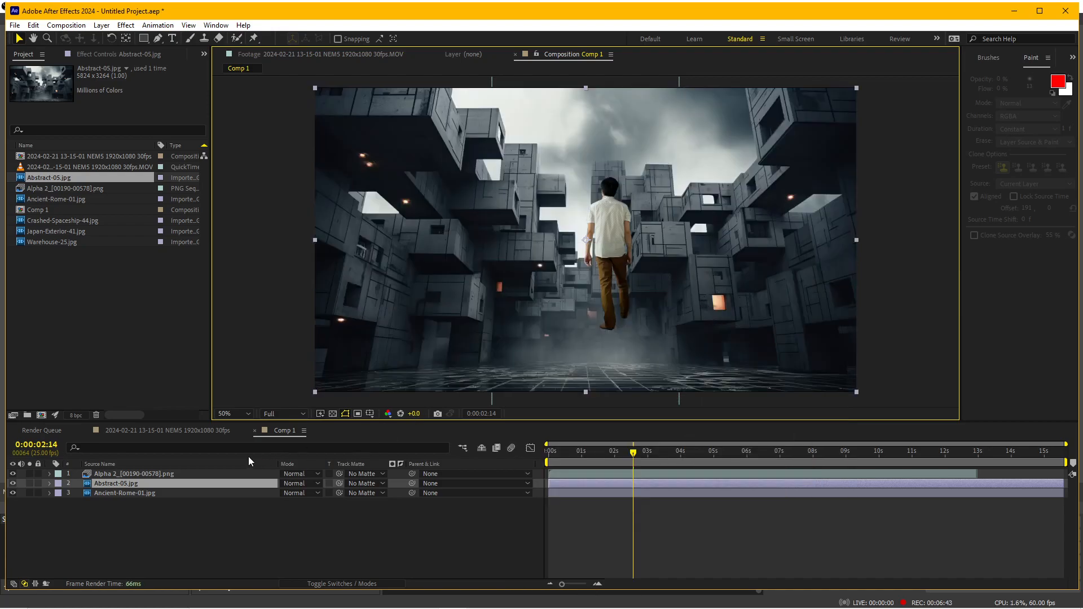
Move the Alpha 2 layer down and slightly left so the person stands on the floor of the abstract scene
{"action": "left_click", "coordinate": [150, 474]}
{"action": "left_click_drag", "start_coordinate": [615, 256], "coordinate": [591, 304]}
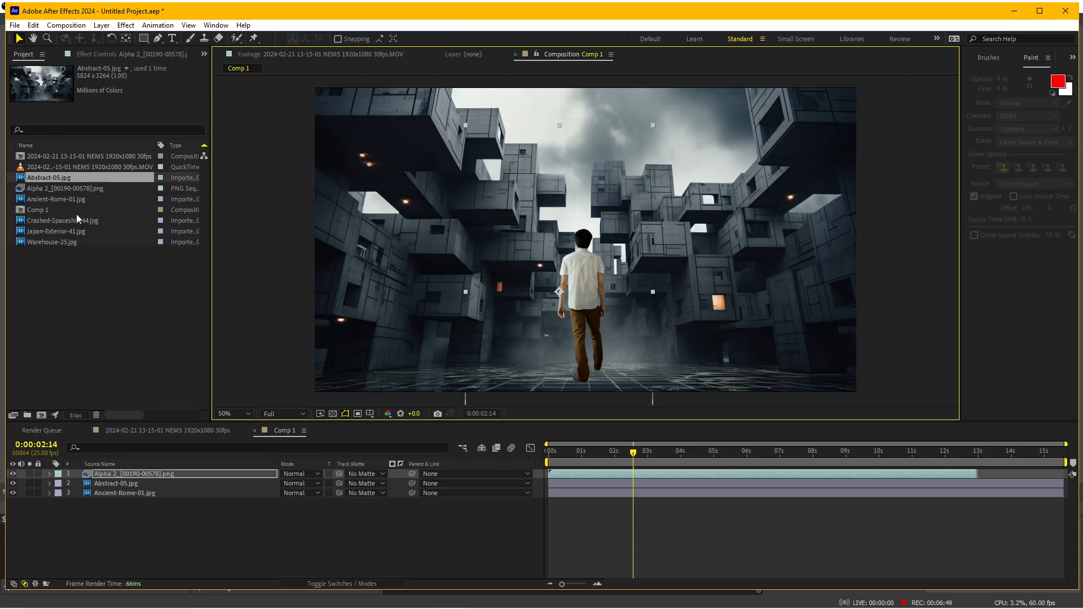
Insert Crashed-Spaceship-44.jpg directly beneath the Alpha 2 layer and apply Fit to Comp Width to it
{"action": "left_click_drag", "start_coordinate": [126, 462], "coordinate": [130, 479]}
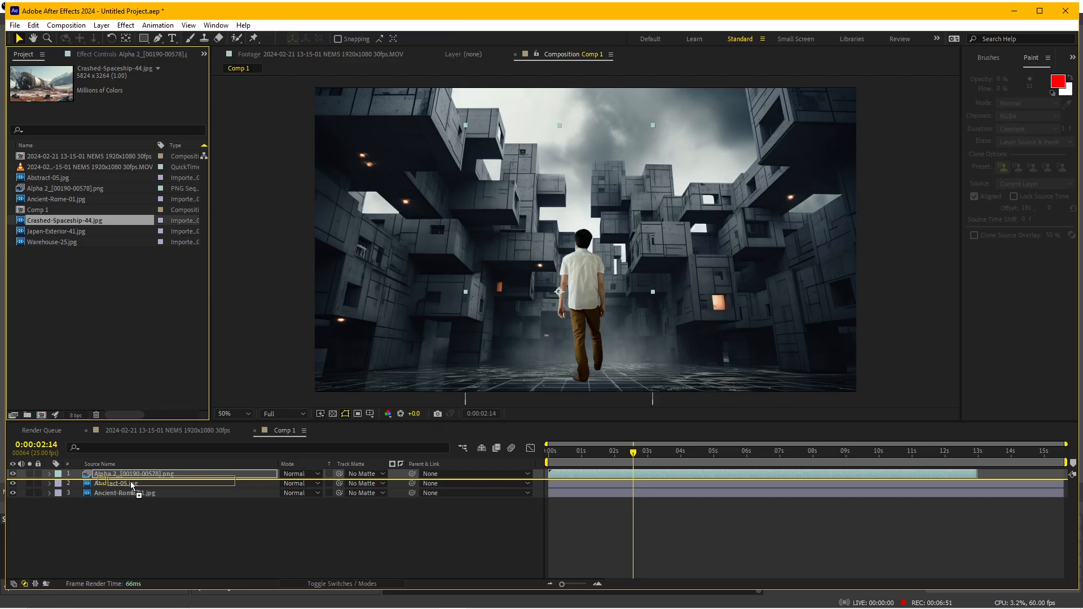
{"action": "right_click", "coordinate": [692, 255]}
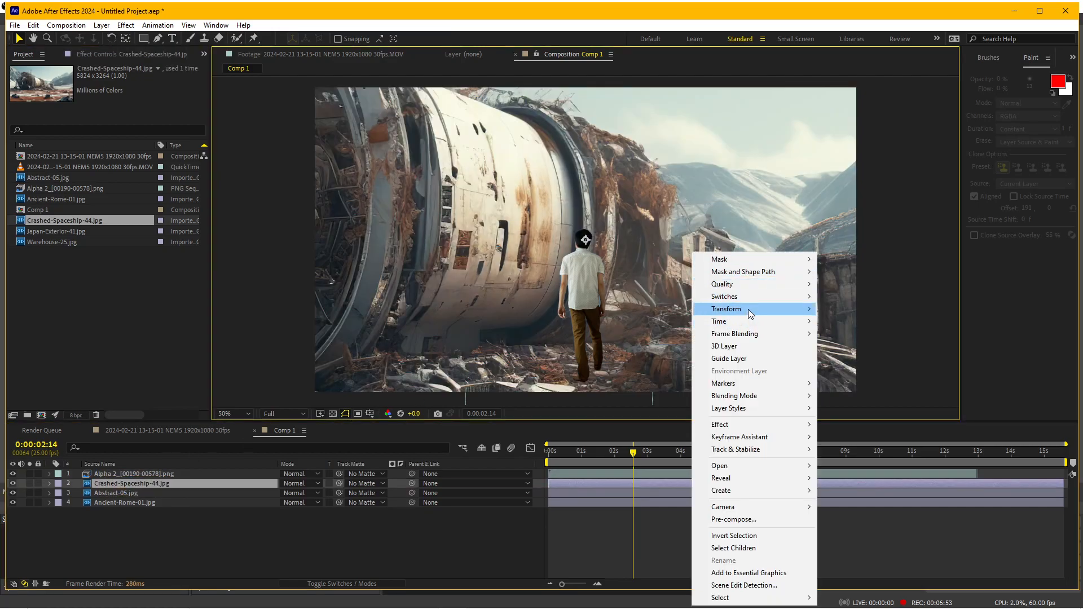
{"action": "mouse_move", "coordinate": [754, 311]}
{"action": "left_click", "coordinate": [847, 471]}
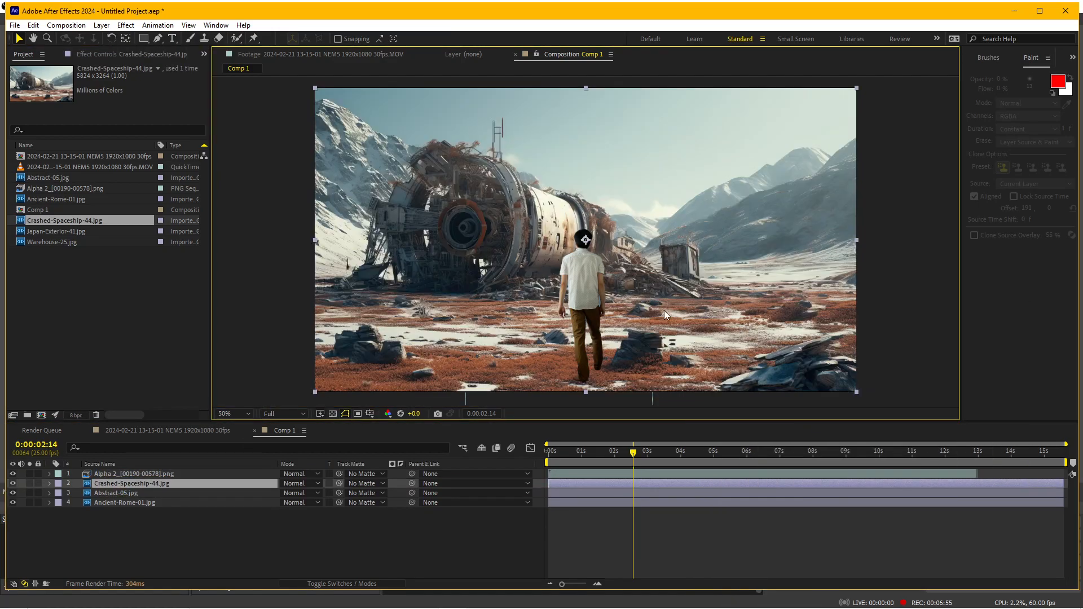
Insert Japan-Exterior-41.jpg directly beneath the Alpha 2 layer and apply Fit to Comp to it
{"action": "left_click_drag", "start_coordinate": [62, 231], "coordinate": [107, 479]}
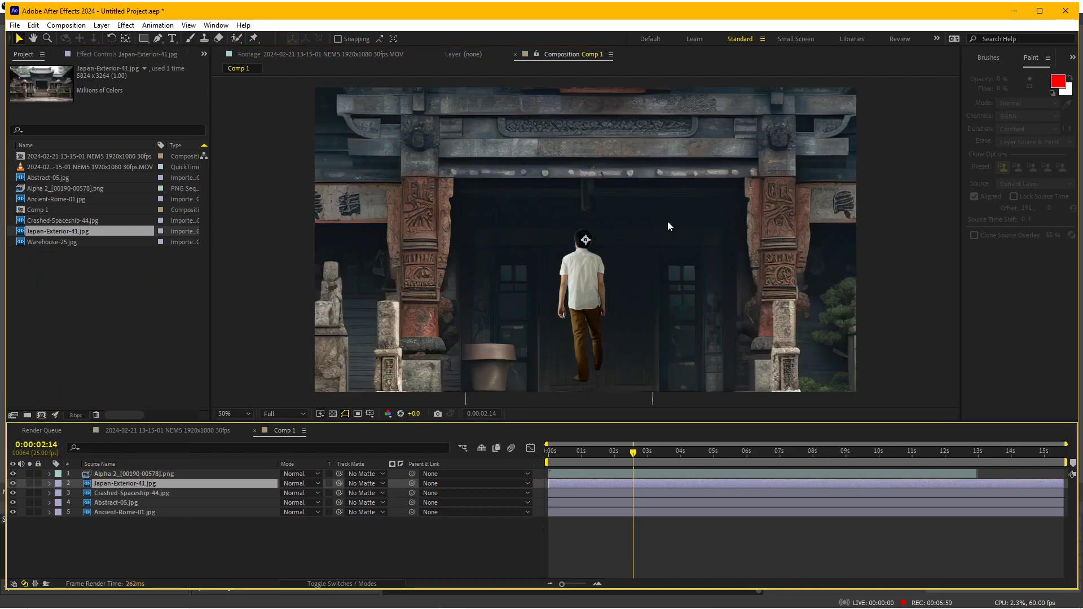
{"action": "right_click", "coordinate": [667, 224]}
{"action": "mouse_move", "coordinate": [736, 277]}
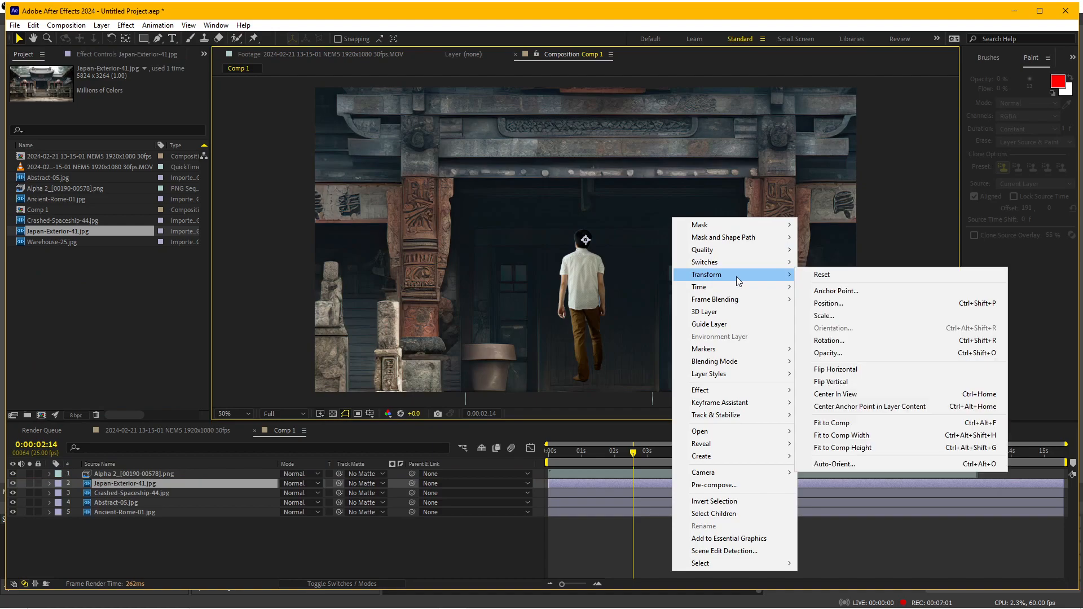
{"action": "left_click", "coordinate": [834, 423]}
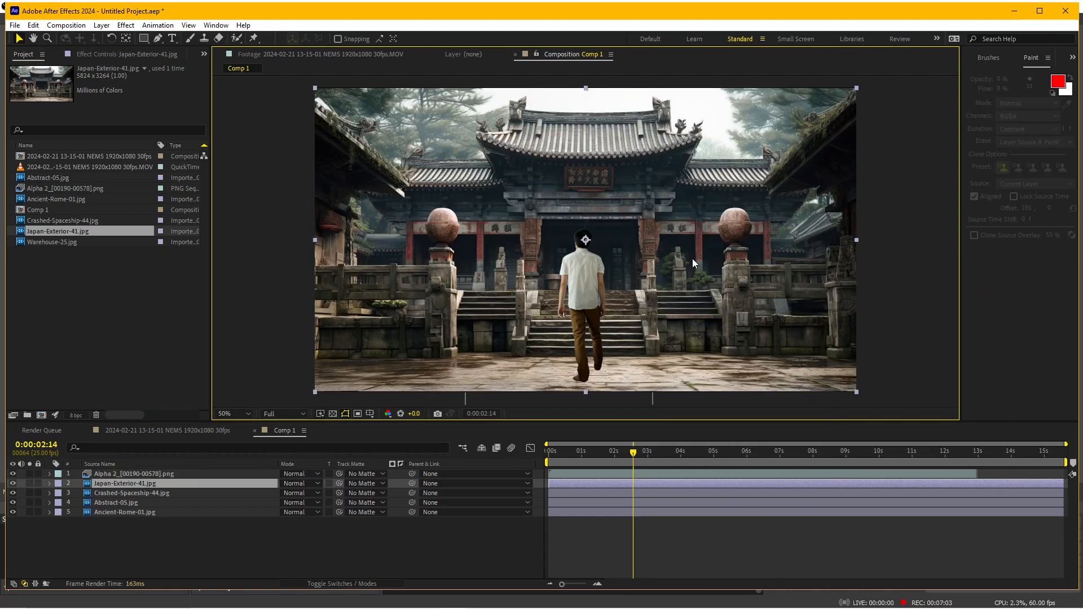
Insert Warehouse-25.jpg directly beneath the Alpha 2 layer and apply Fit to Comp Width to it
{"action": "mouse_move", "coordinate": [690, 286]}
{"action": "left_mouse_down"}
{"action": "mouse_move", "coordinate": [671, 290]}
{"action": "mouse_move", "coordinate": [691, 288]}
{"action": "left_mouse_up"}
{"action": "key", "text": "v"}
{"action": "left_click_drag", "start_coordinate": [63, 244], "coordinate": [169, 479]}
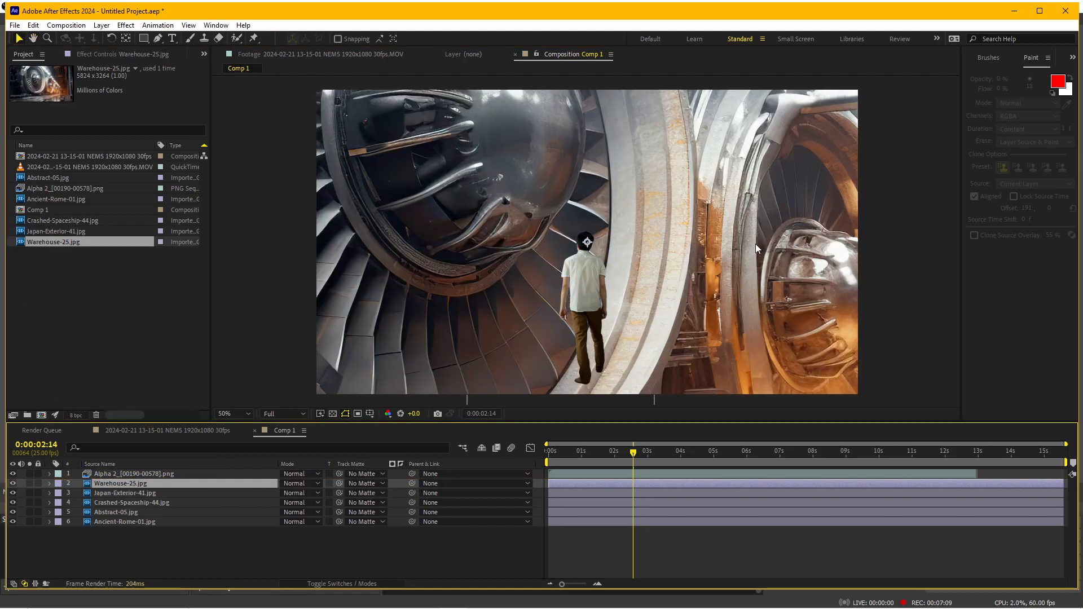
{"action": "right_click", "coordinate": [745, 236]}
{"action": "mouse_move", "coordinate": [809, 291]}
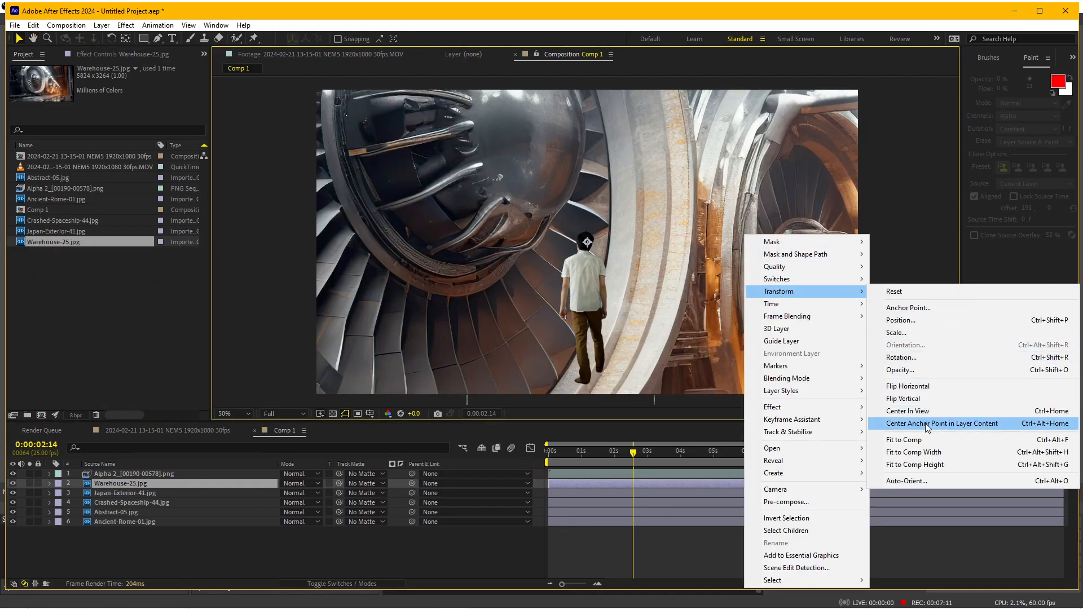
{"action": "left_click", "coordinate": [905, 452]}
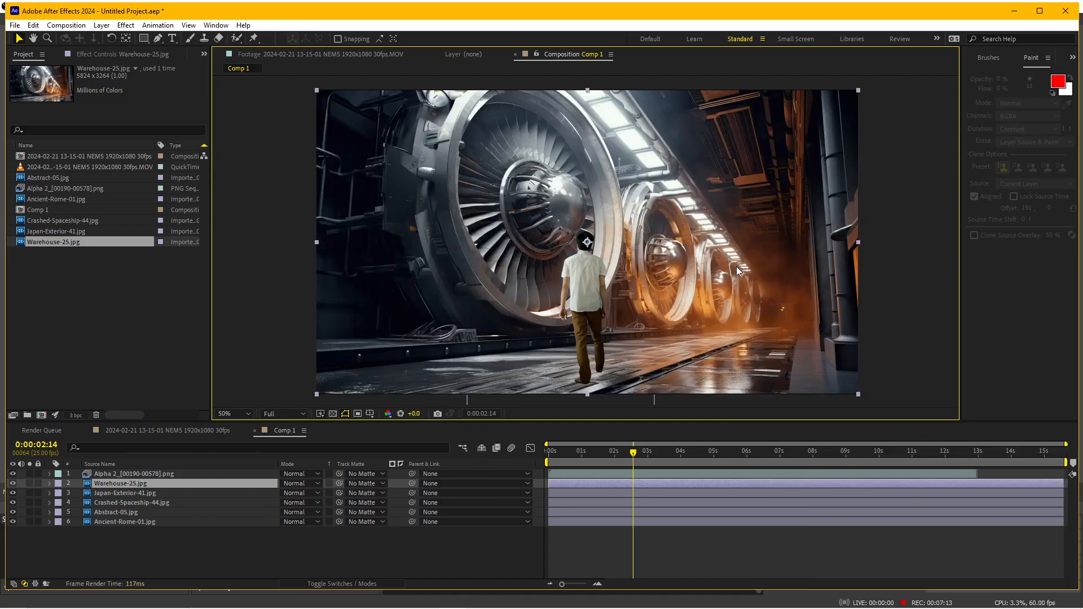
Enlarge the composition viewer slightly and purge all files from the disk cache
{"action": "mouse_move", "coordinate": [655, 274]}
{"action": "left_mouse_down"}
{"action": "mouse_move", "coordinate": [671, 282]}
{"action": "mouse_move", "coordinate": [654, 280]}
{"action": "left_mouse_up"}
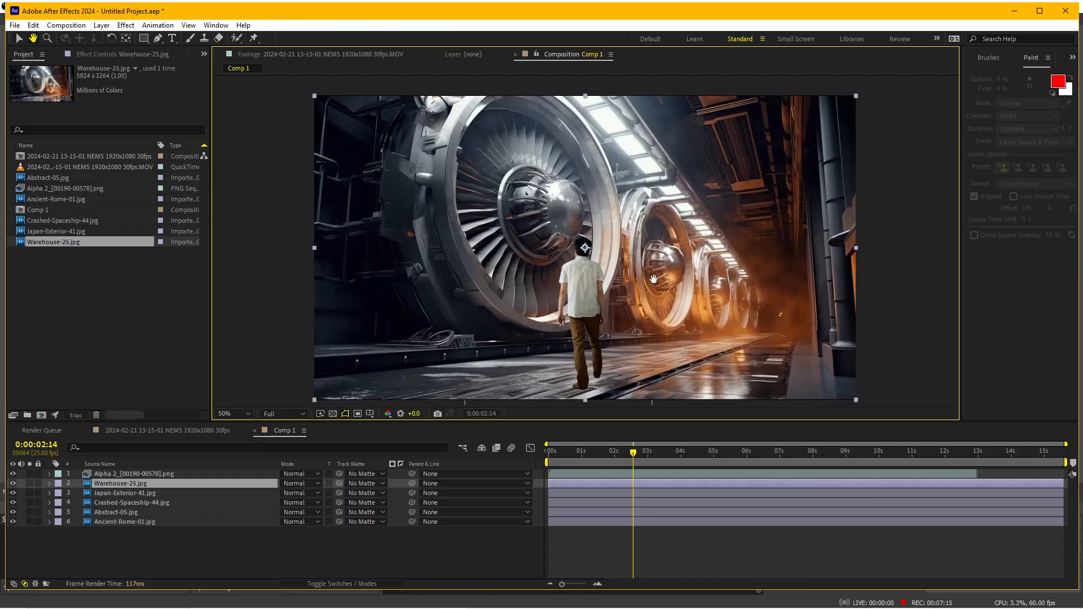
{"action": "left_click_drag", "start_coordinate": [605, 420], "coordinate": [605, 437]}
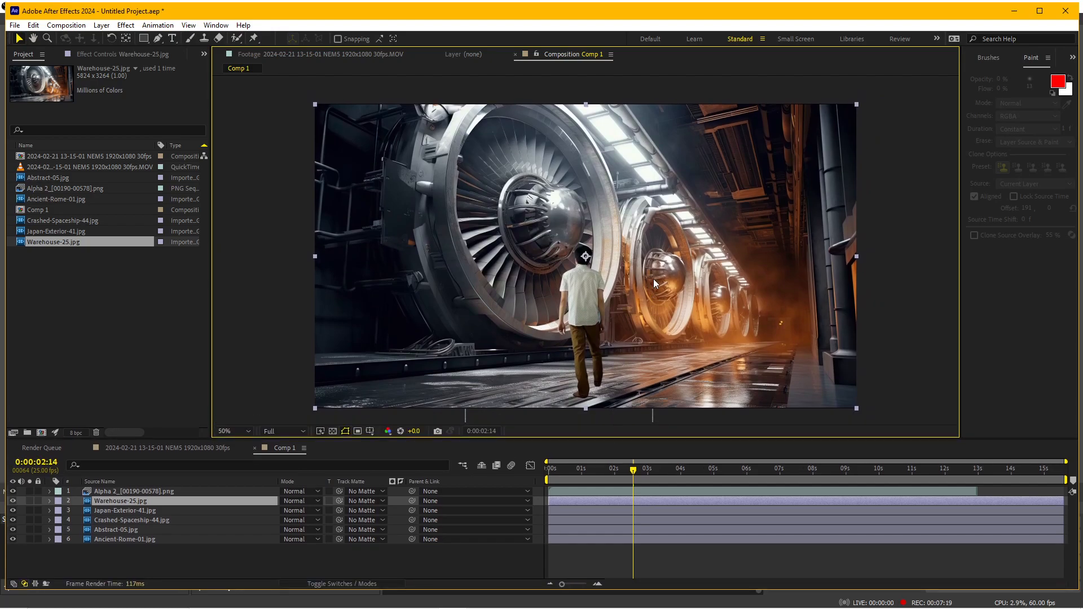
{"action": "left_click", "coordinate": [34, 26]}
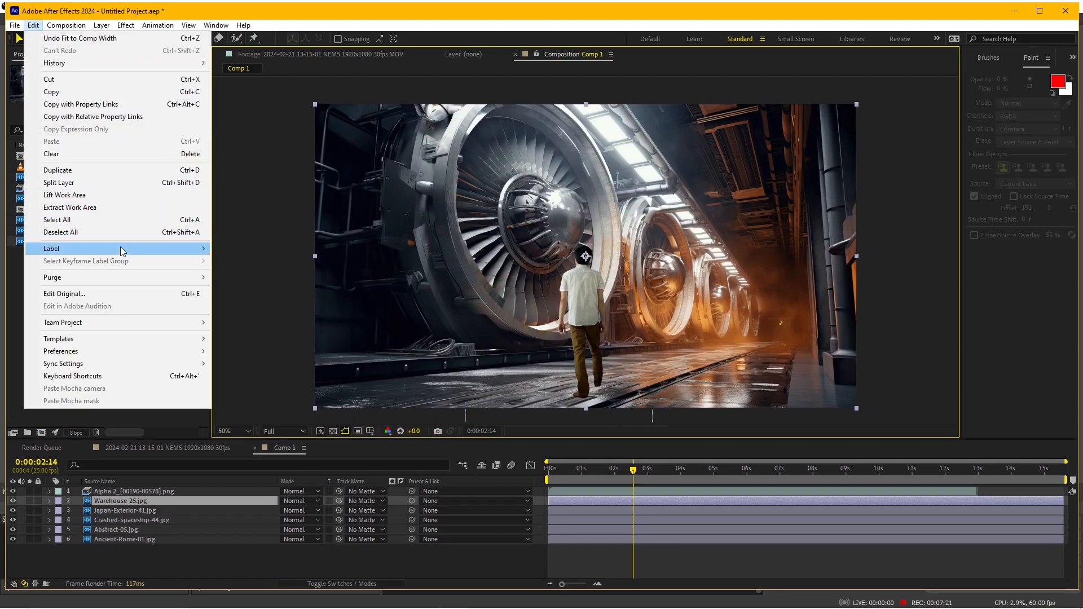
{"action": "left_click", "coordinate": [238, 281]}
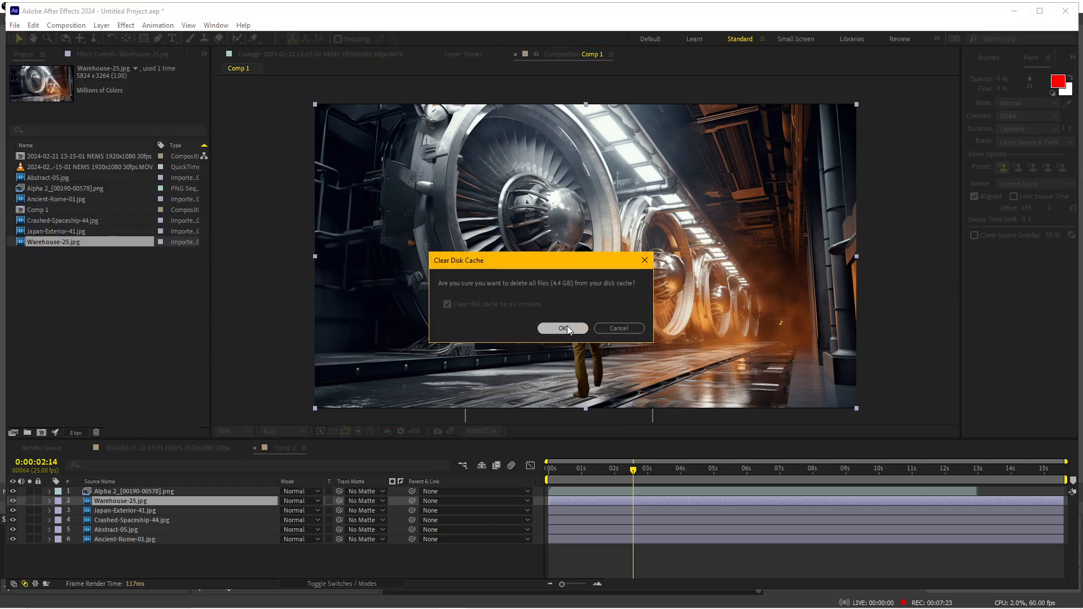
{"action": "left_click", "coordinate": [564, 329]}
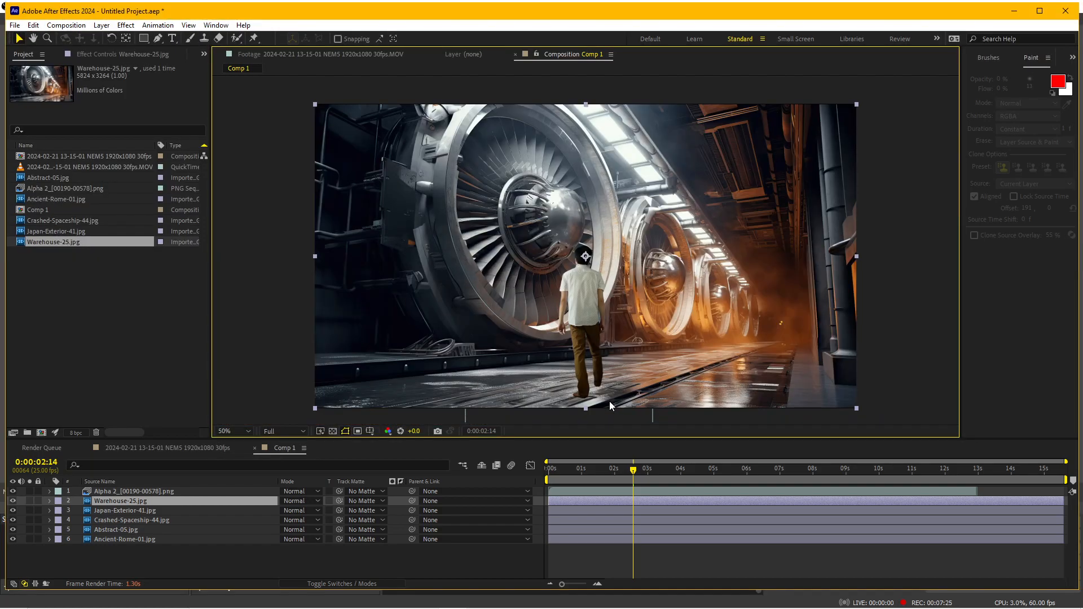
Scale down the Alpha 2 layer proportionally and reposition it so the person stands on the warehouse floor
{"action": "scroll", "coordinate": [613, 368], "scroll_direction": "up", "scroll_amount": 1}
{"action": "scroll", "coordinate": [613, 367], "scroll_direction": "down", "scroll_amount": 1}
{"action": "left_click", "coordinate": [163, 492]}
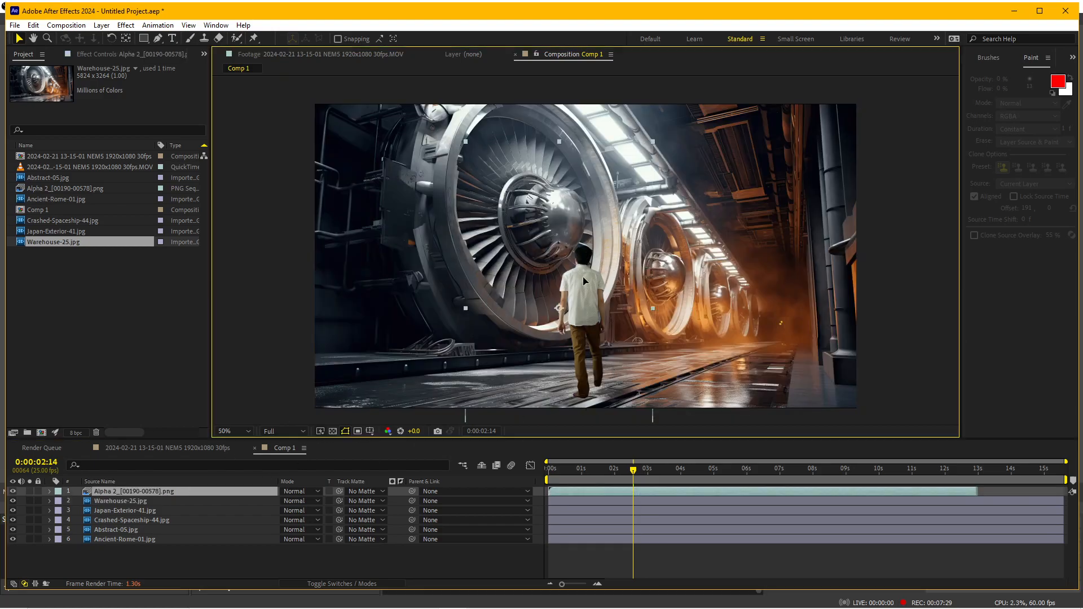
{"action": "left_click_drag", "start_coordinate": [584, 270], "coordinate": [584, 269]}
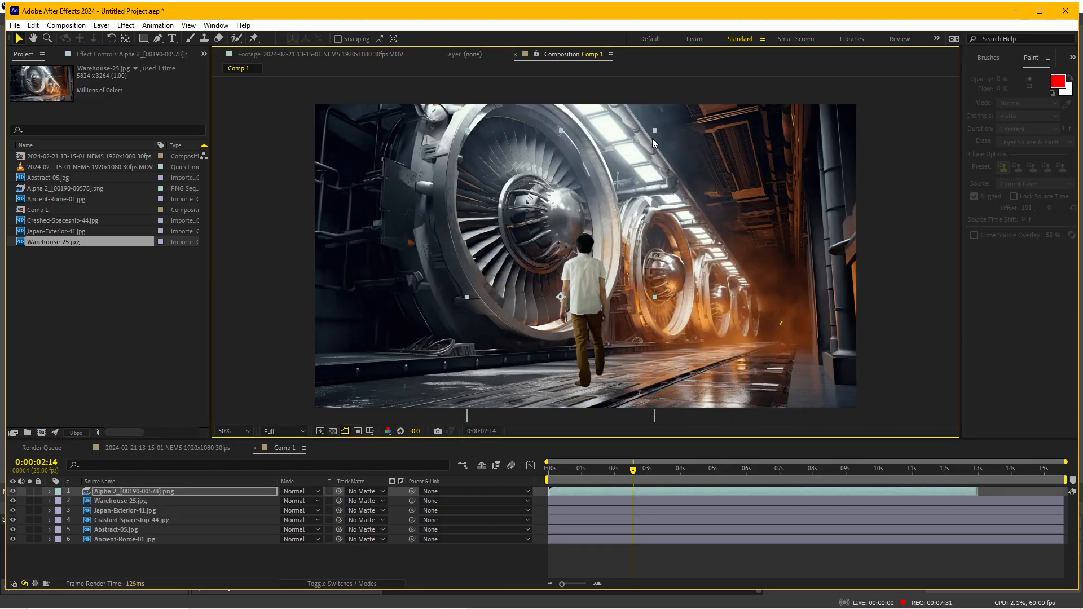
{"action": "left_click_drag", "start_coordinate": [653, 132], "coordinate": [642, 155]}
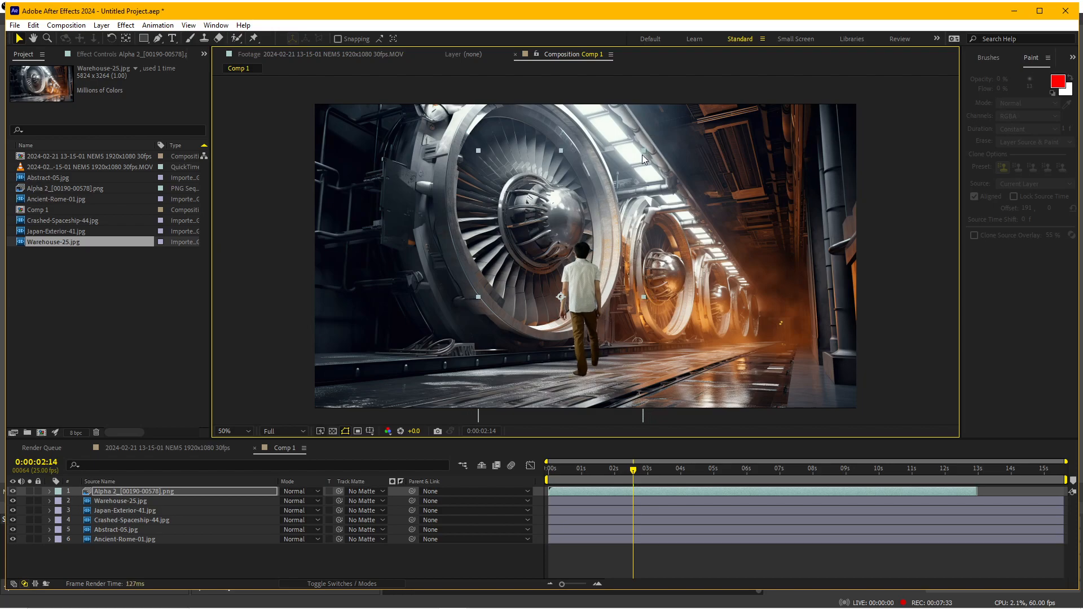
{"action": "left_click_drag", "start_coordinate": [586, 283], "coordinate": [587, 292]}
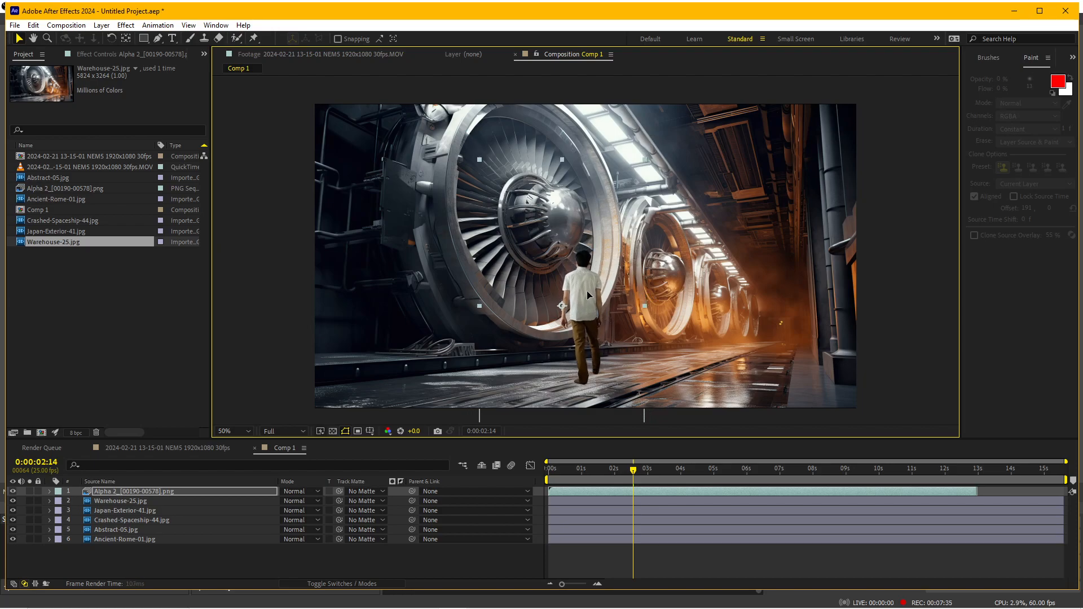
{"action": "left_click_drag", "start_coordinate": [480, 163], "coordinate": [489, 173]}
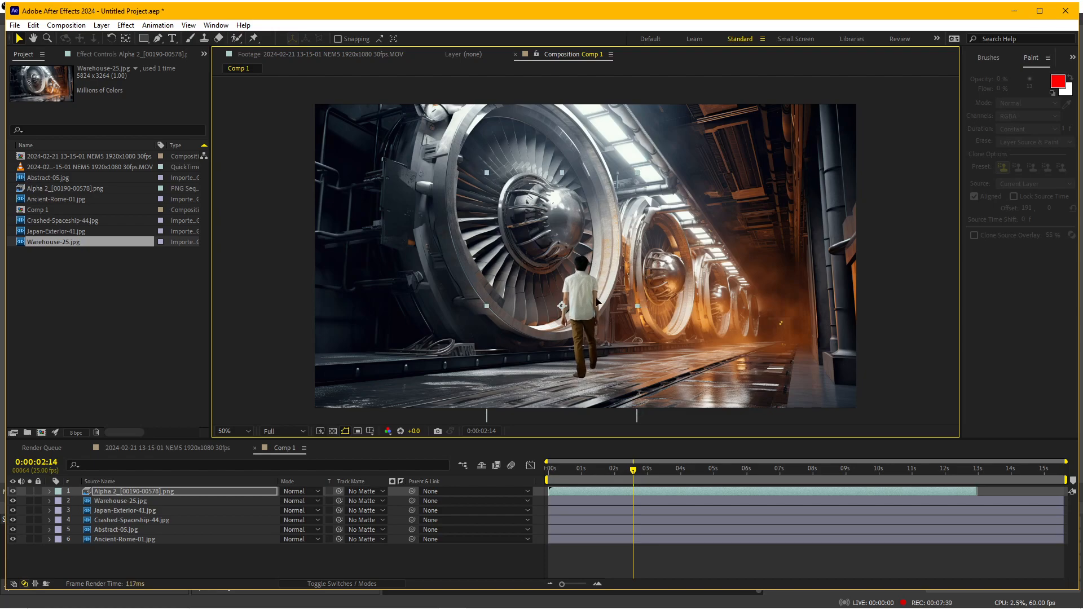
Move the current time to 0:00:03:16 and inspect the person's fit against the warehouse floor
{"action": "scroll", "coordinate": [596, 299], "scroll_direction": "up", "scroll_amount": 2}
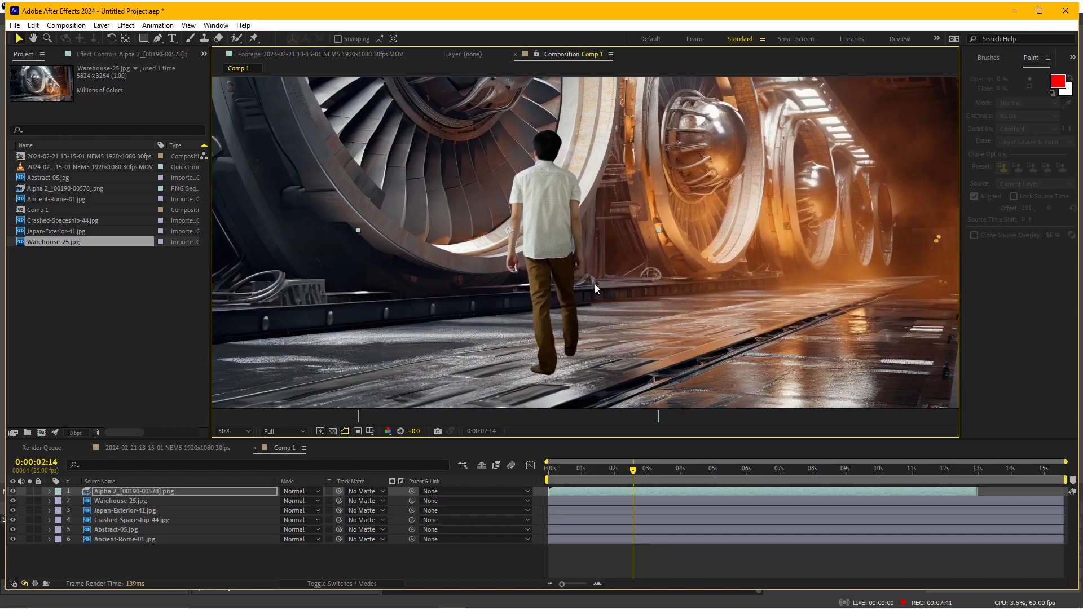
{"action": "scroll", "coordinate": [595, 283], "scroll_direction": "down", "scroll_amount": 2}
{"action": "left_click", "coordinate": [669, 476]}
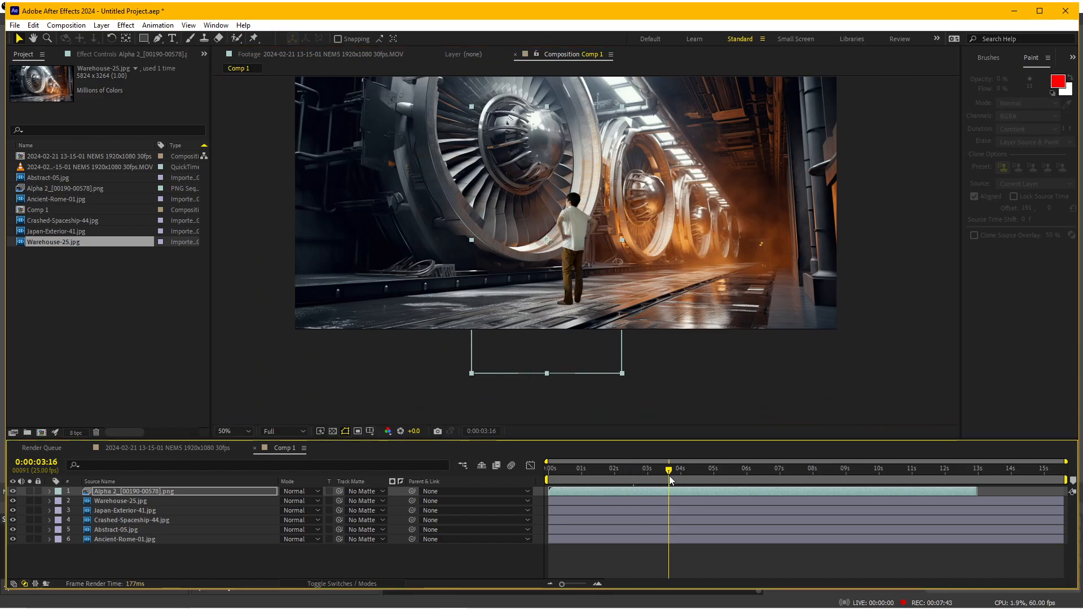
{"action": "scroll", "coordinate": [588, 366], "scroll_direction": "up", "scroll_amount": 2}
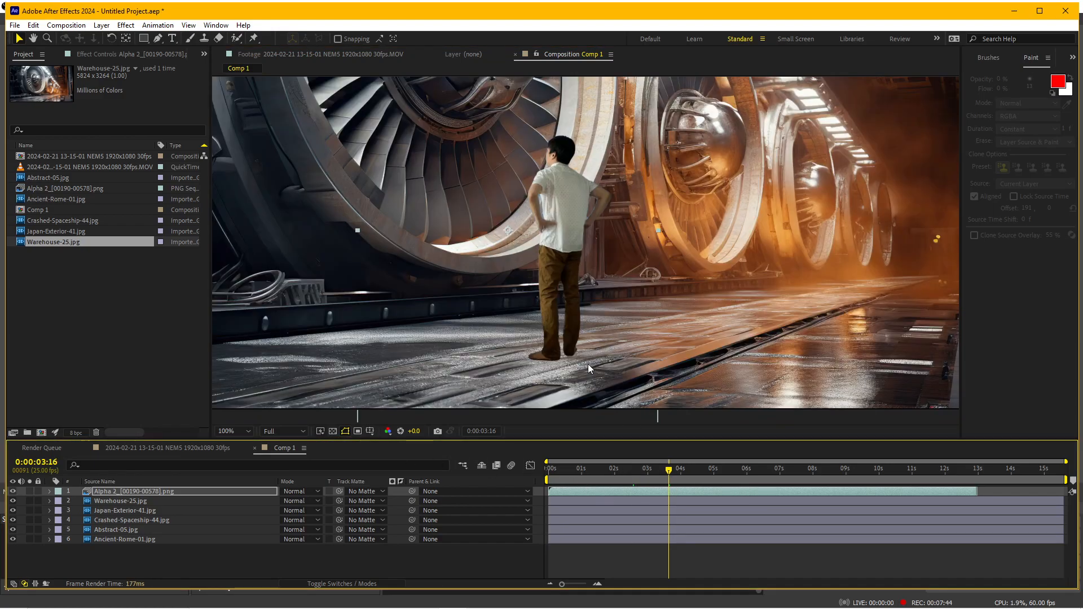
Apply the Key Correct Color Matcher effect to the Alpha 2 layer with Warehouse-25.jpg as its target layer
{"action": "left_click", "coordinate": [145, 492]}
{"action": "left_click", "coordinate": [125, 25]}
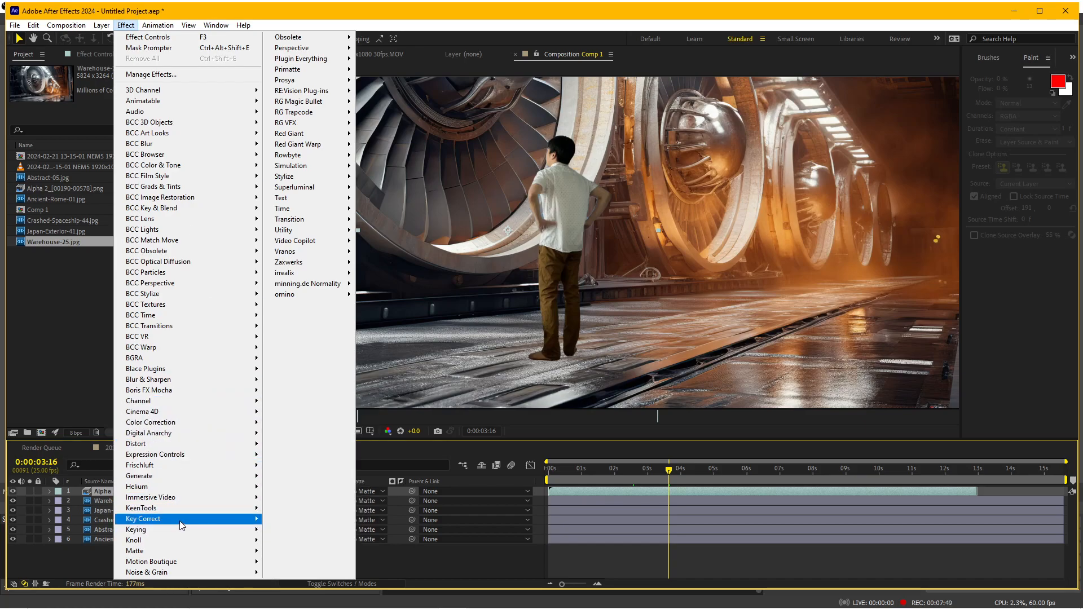
{"action": "mouse_move", "coordinate": [182, 521]}
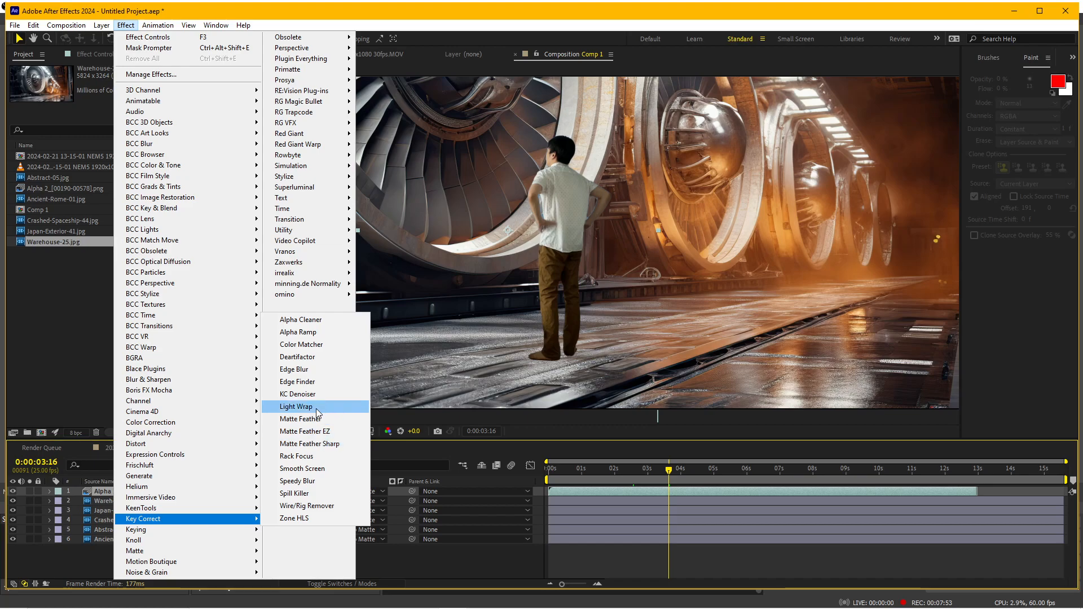
{"action": "left_click", "coordinate": [313, 344]}
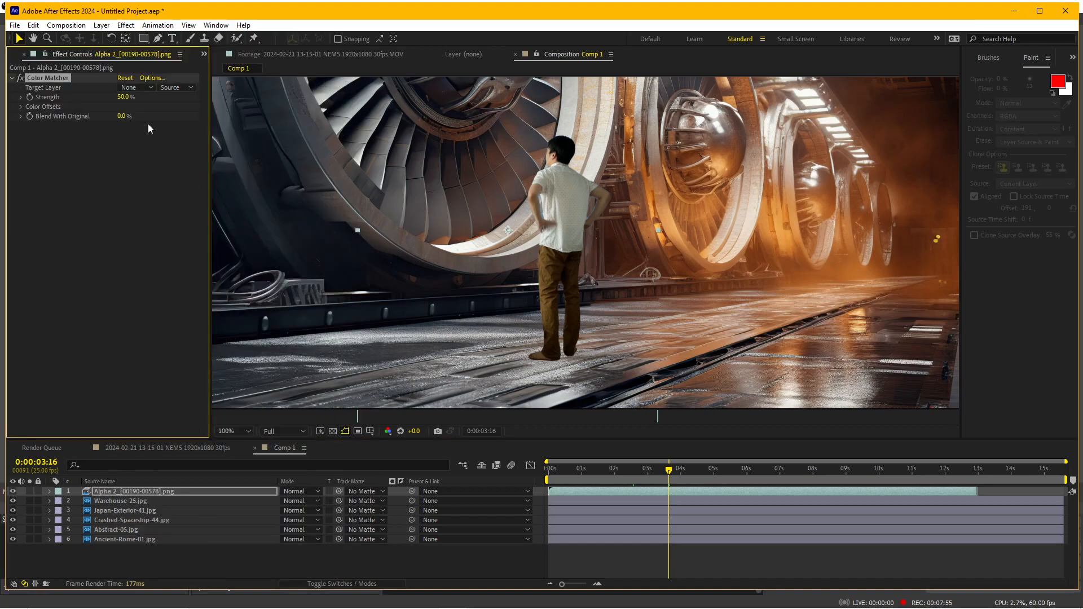
{"action": "left_click", "coordinate": [128, 88]}
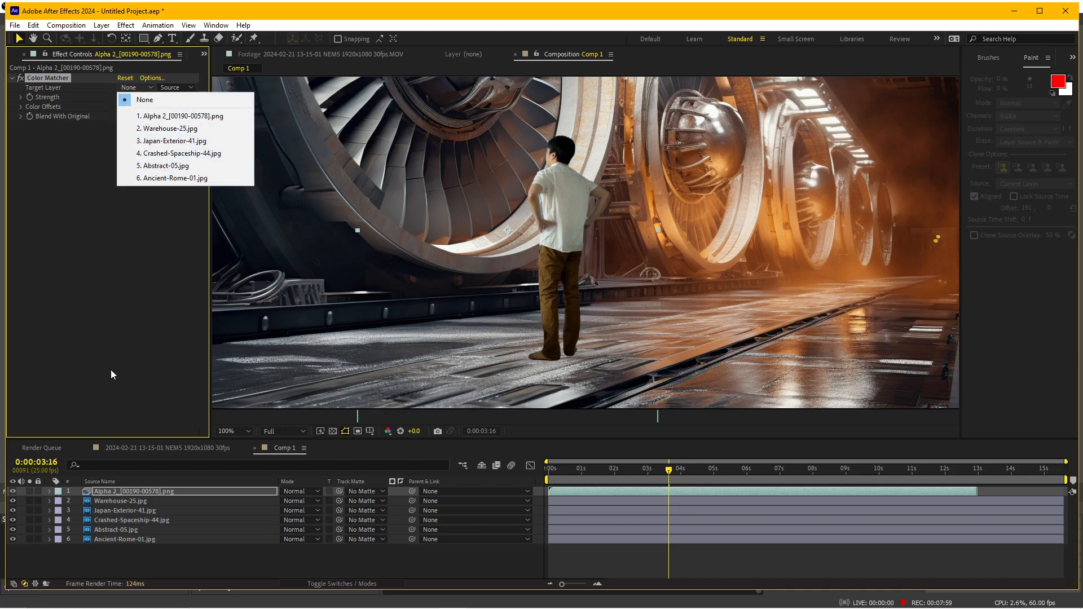
{"action": "left_click", "coordinate": [167, 129]}
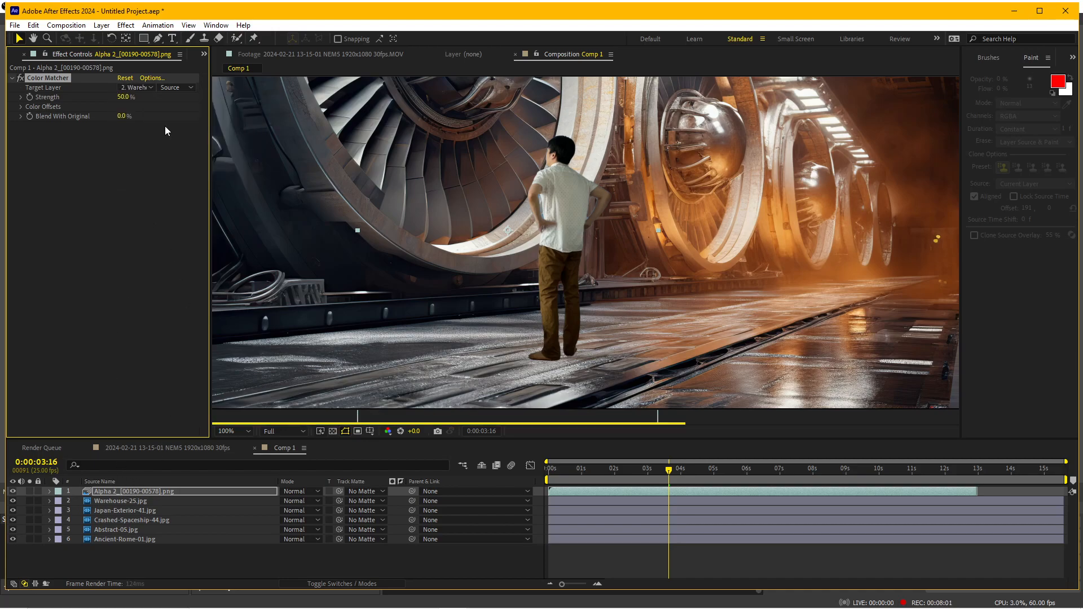
Set the Color Matcher's Strength to 100% and check the person's color match up close and in the full frame
{"action": "scroll", "coordinate": [551, 215], "scroll_direction": "down", "scroll_amount": 1}
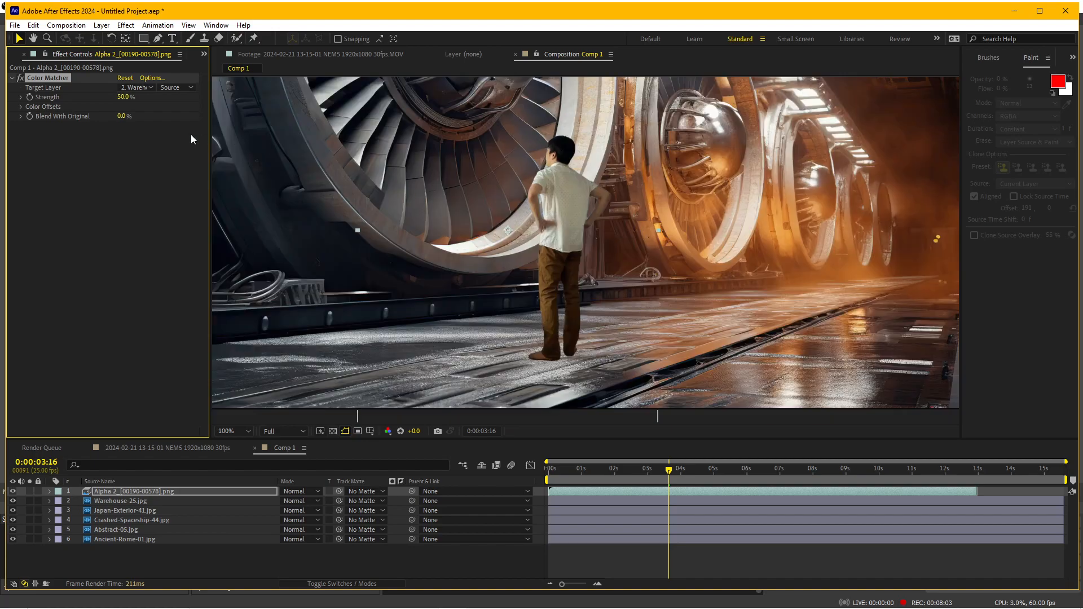
{"action": "left_click_drag", "start_coordinate": [123, 96], "coordinate": [199, 98]}
{"action": "scroll", "coordinate": [517, 288], "scroll_direction": "down", "scroll_amount": 2}
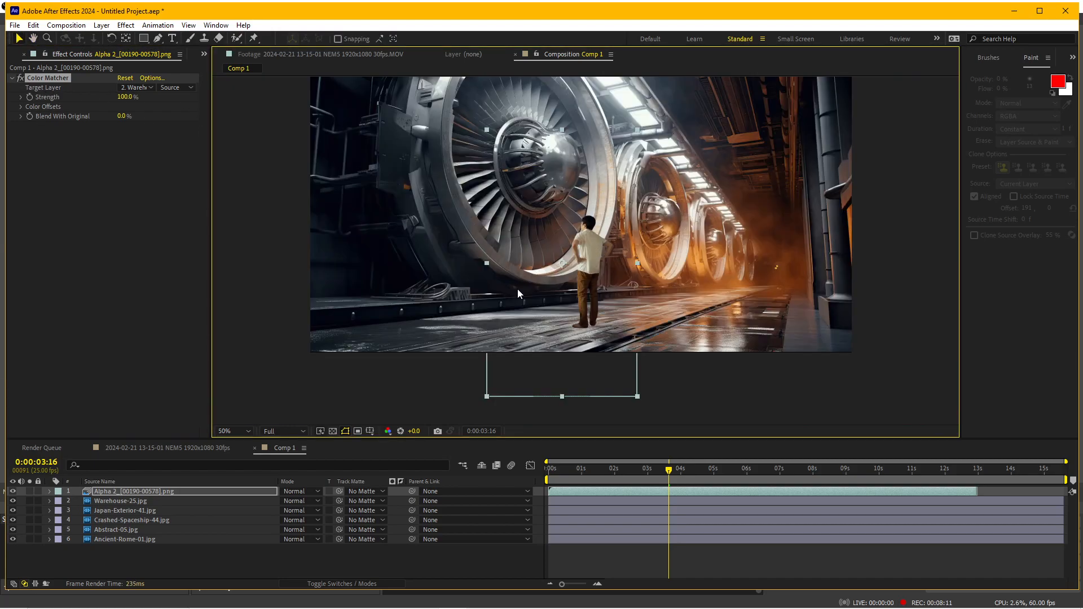
{"action": "scroll", "coordinate": [517, 289], "scroll_direction": "up", "scroll_amount": 2}
{"action": "scroll", "coordinate": [516, 289], "scroll_direction": "down", "scroll_amount": 2}
{"action": "scroll", "coordinate": [517, 288], "scroll_direction": "up", "scroll_amount": 2}
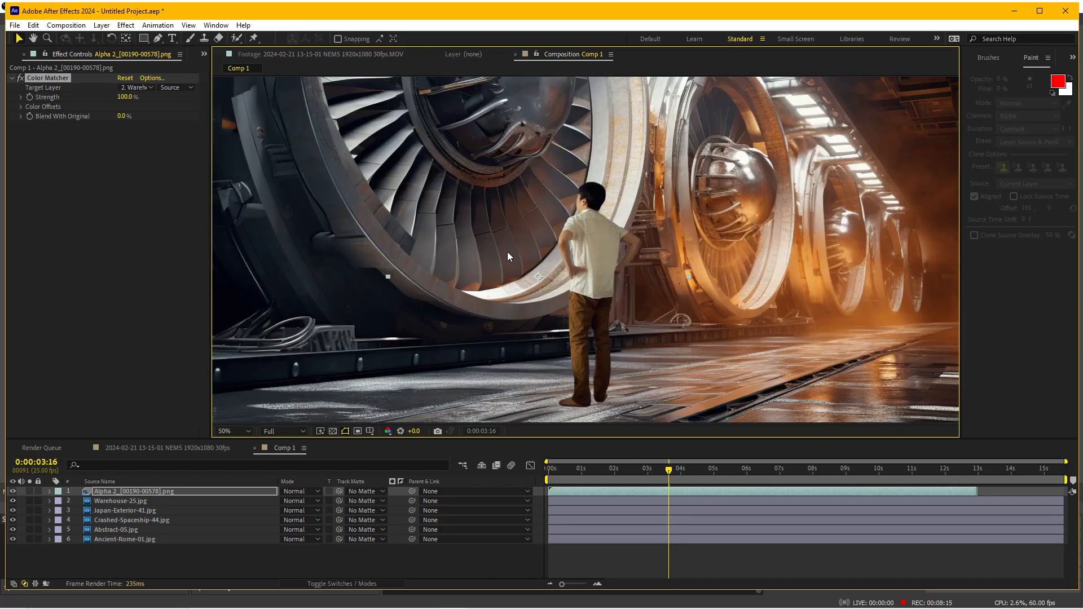
{"action": "scroll", "coordinate": [507, 252], "scroll_direction": "down", "scroll_amount": 2}
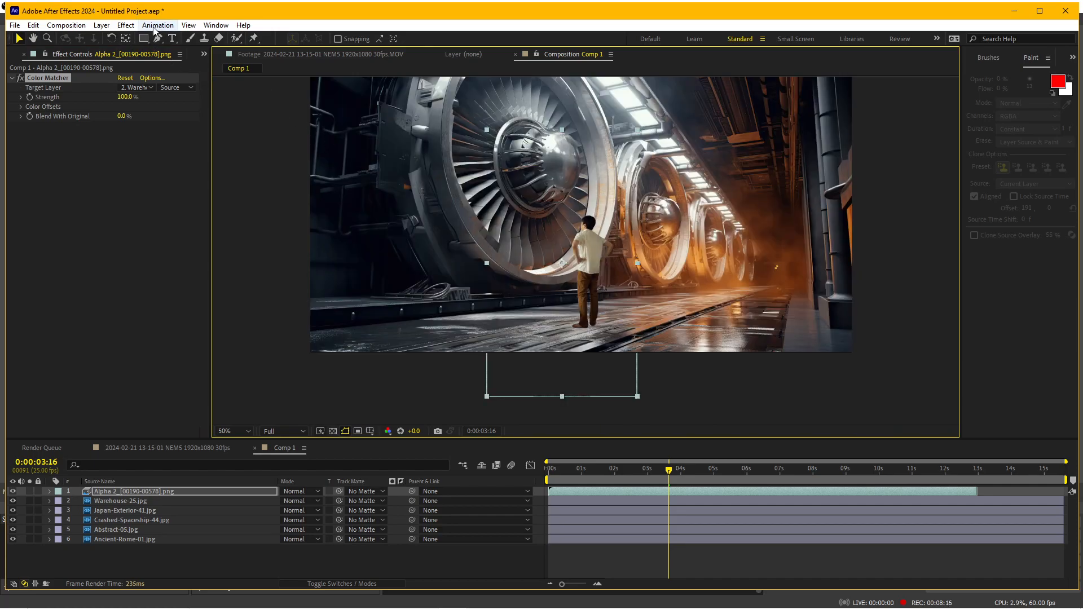
Add an Exposure effect to the Alpha 2 layer, place it above Color Matcher, and set its master Exposure to 0.41
{"action": "left_click", "coordinate": [125, 26]}
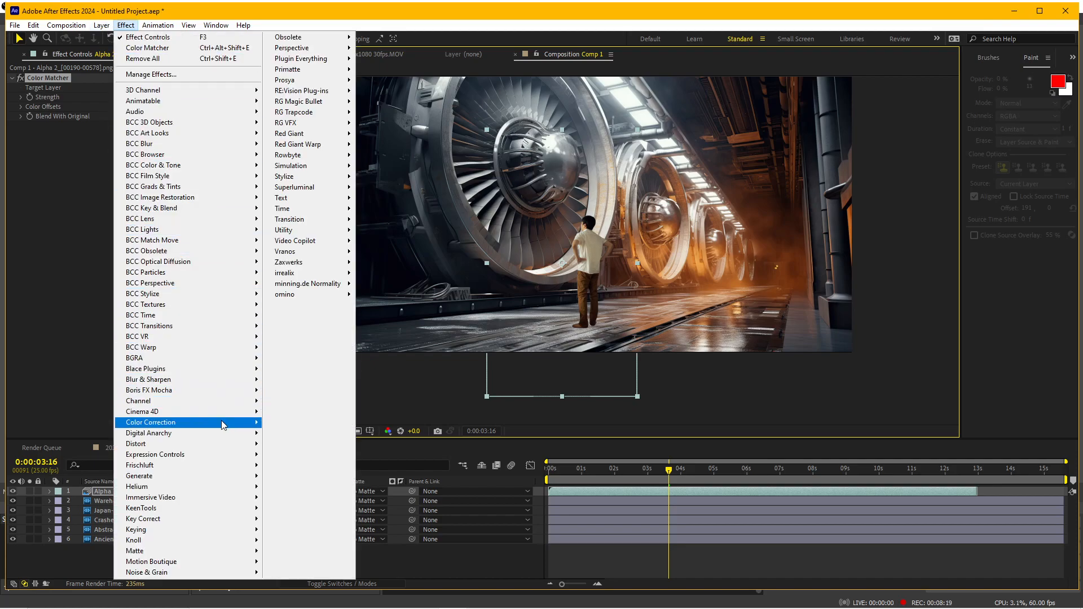
{"action": "mouse_move", "coordinate": [226, 422]}
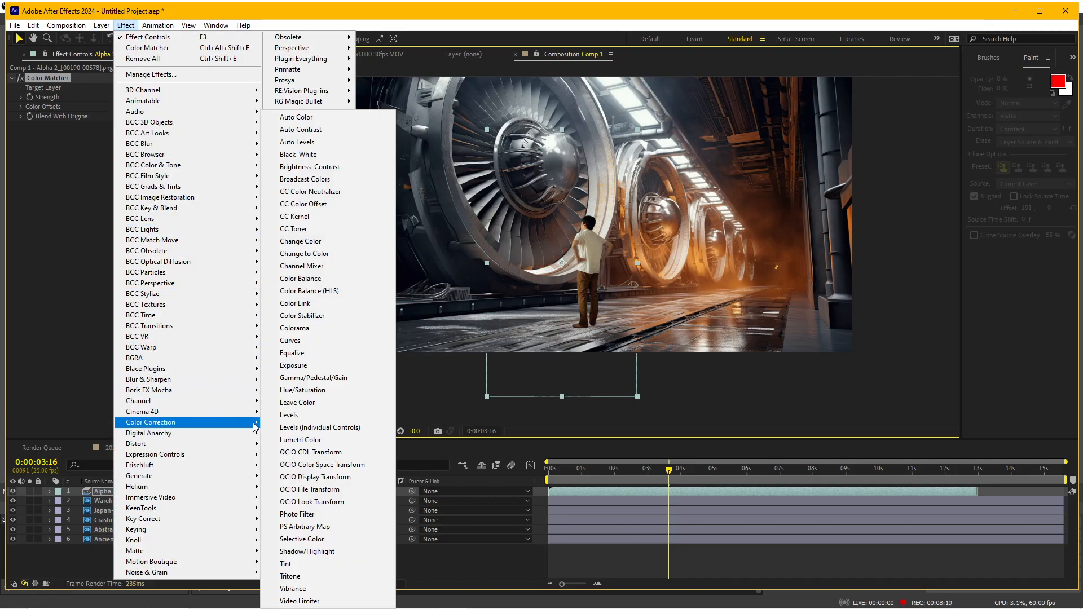
{"action": "left_click", "coordinate": [326, 370]}
{"action": "left_click_drag", "start_coordinate": [45, 125], "coordinate": [54, 78]}
{"action": "left_click_drag", "start_coordinate": [123, 106], "coordinate": [145, 105]}
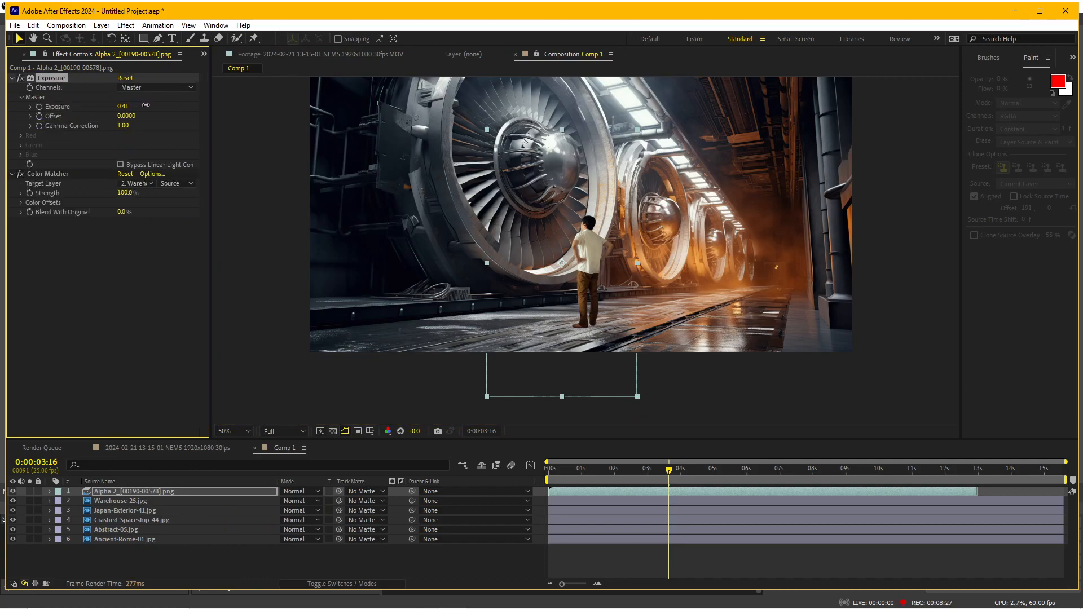
Set the Exposure effect's master Gamma Correction to 0.74 and compare the person with the effect off and on
{"action": "left_click", "coordinate": [20, 79]}
{"action": "left_click_drag", "start_coordinate": [122, 126], "coordinate": [116, 128]}
{"action": "left_click", "coordinate": [19, 78]}
{"action": "left_click", "coordinate": [19, 78]}
{"action": "left_click_drag", "start_coordinate": [120, 127], "coordinate": [115, 129]}
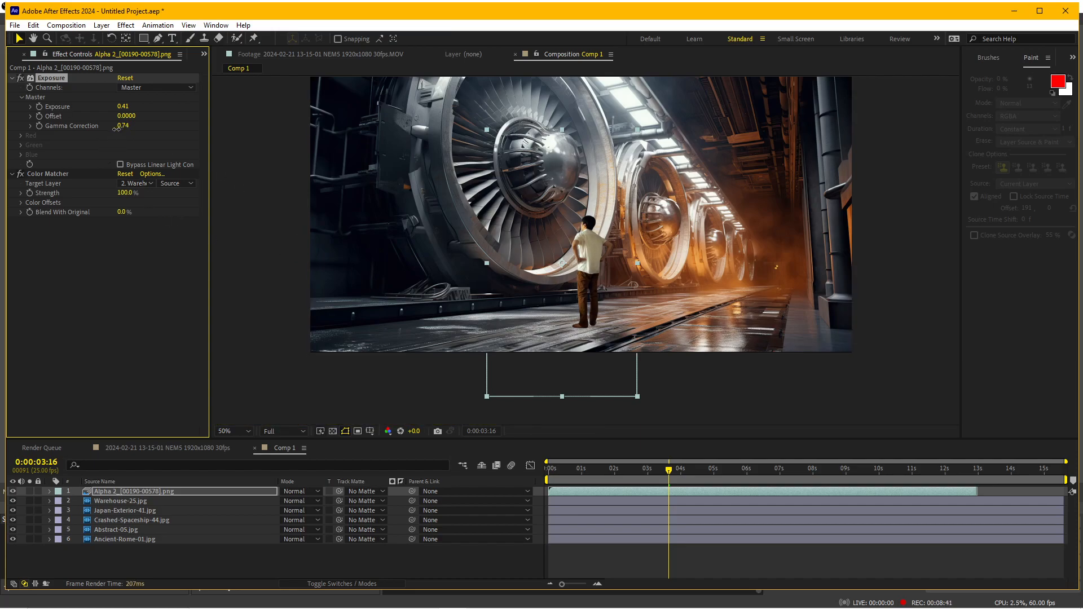
{"action": "scroll", "coordinate": [594, 275], "scroll_direction": "up", "scroll_amount": 2}
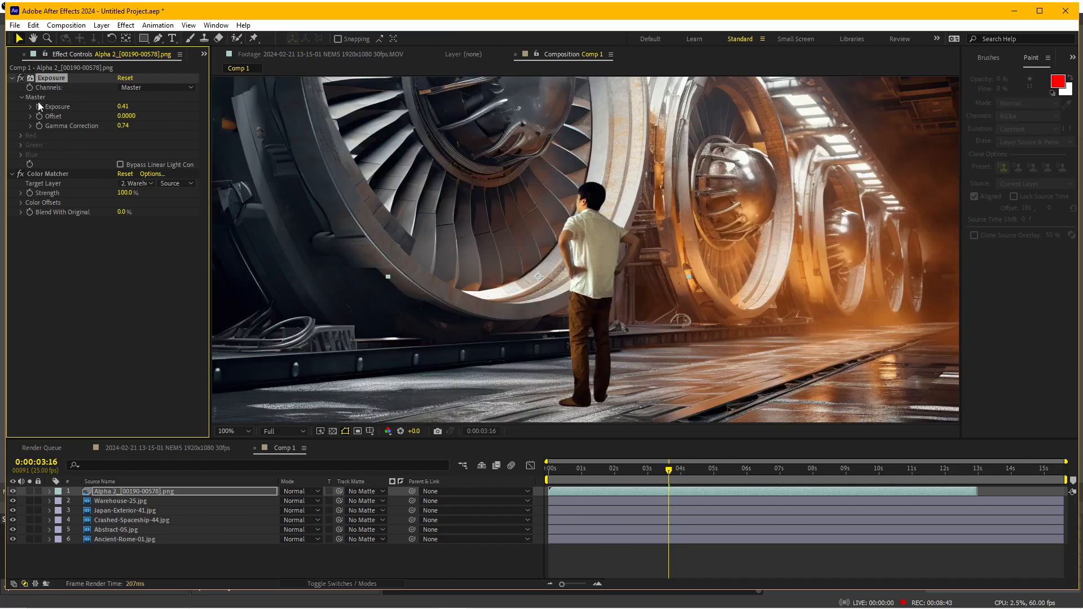
{"action": "left_click", "coordinate": [21, 80]}
{"action": "left_click", "coordinate": [22, 79]}
{"action": "scroll", "coordinate": [487, 271], "scroll_direction": "down", "scroll_amount": 1}
{"action": "scroll", "coordinate": [488, 270], "scroll_direction": "up", "scroll_amount": 1}
{"action": "scroll", "coordinate": [488, 275], "scroll_direction": "down", "scroll_amount": 1}
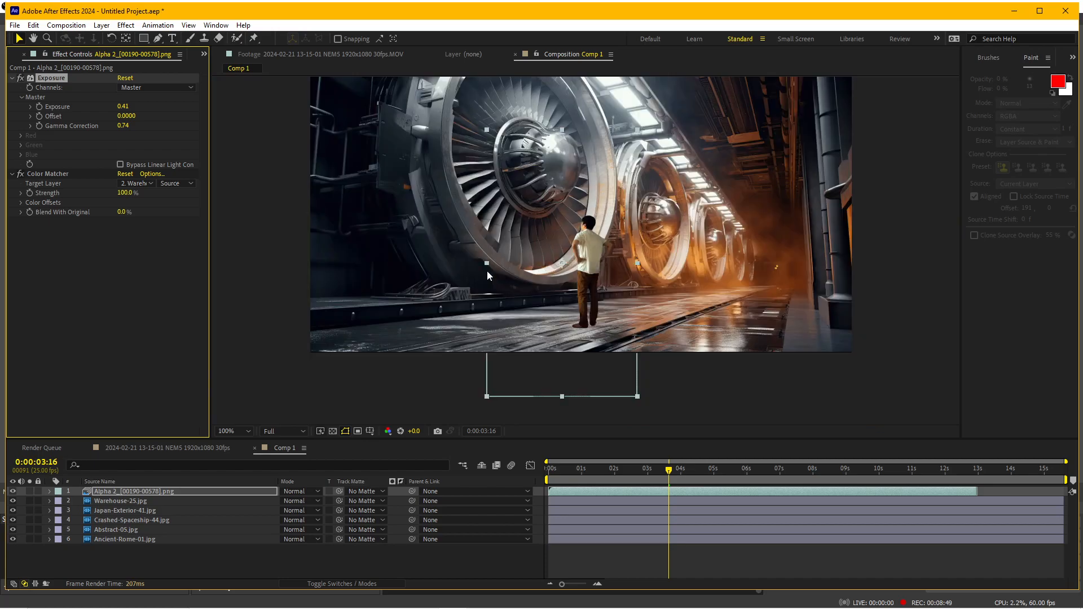
{"action": "scroll", "coordinate": [487, 271], "scroll_direction": "up", "scroll_amount": 1}
Add a Key Correct Light Wrap effect to Alpha 2, place it above Color Matcher, and use Warehouse-25.jpg as its background layer
{"action": "left_click", "coordinate": [129, 26]}
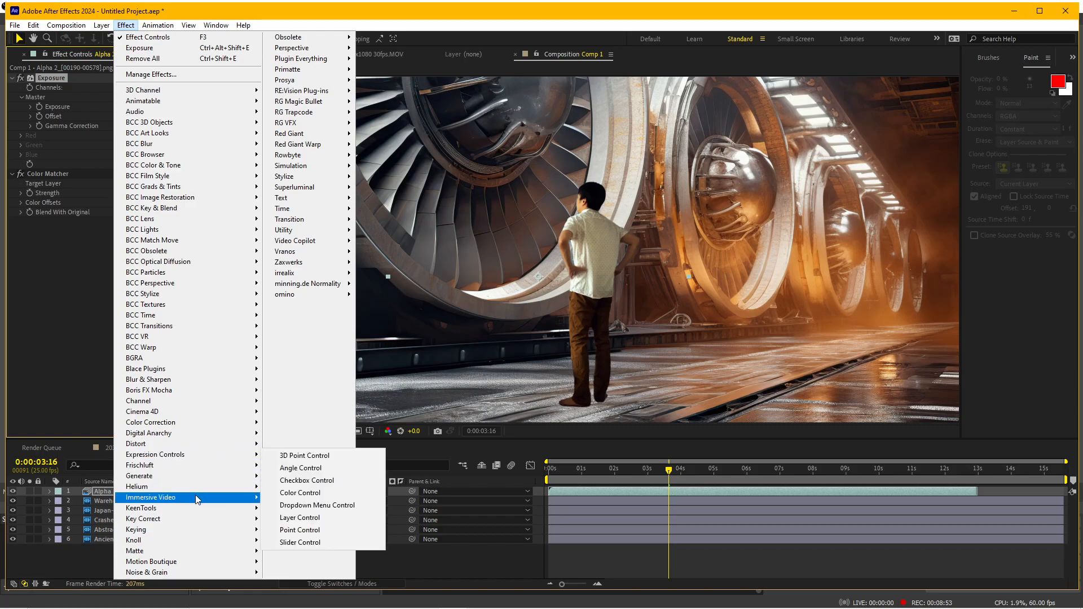
{"action": "mouse_move", "coordinate": [192, 521]}
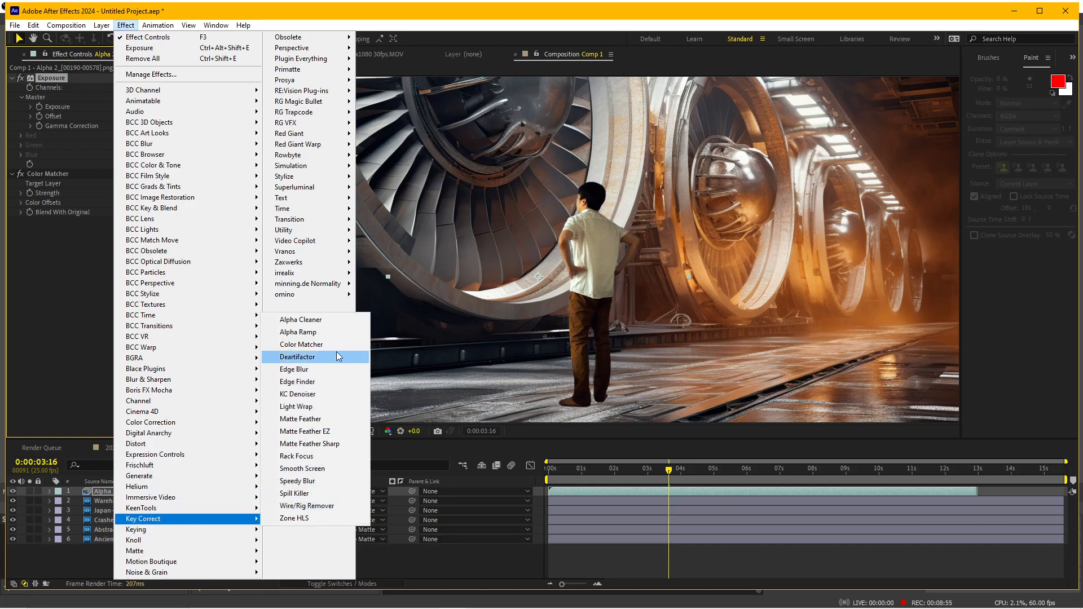
{"action": "left_click", "coordinate": [313, 406]}
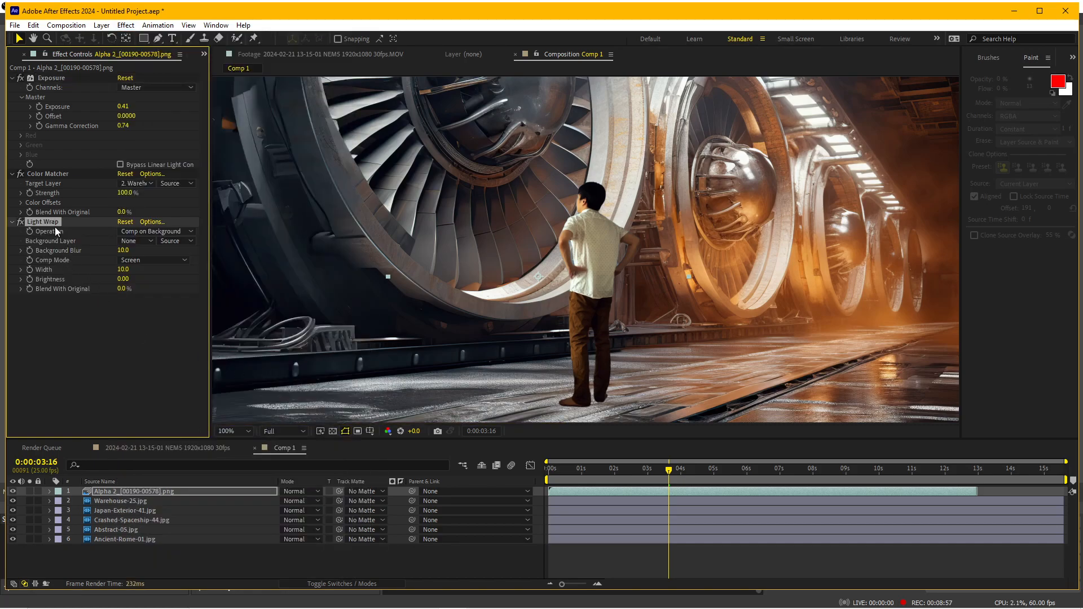
{"action": "left_click_drag", "start_coordinate": [46, 222], "coordinate": [52, 171]}
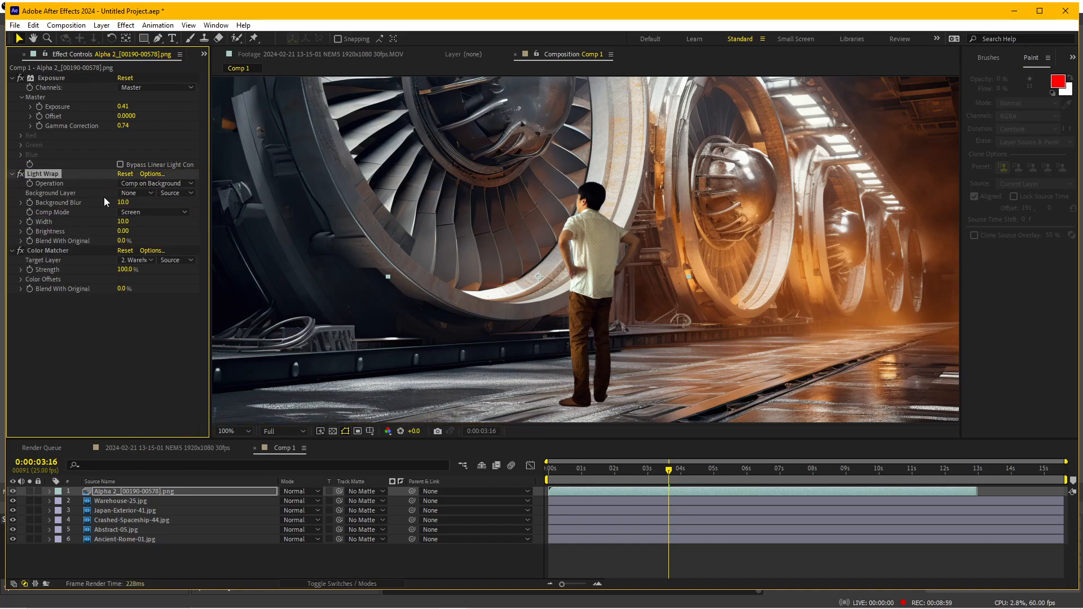
{"action": "left_click", "coordinate": [140, 193]}
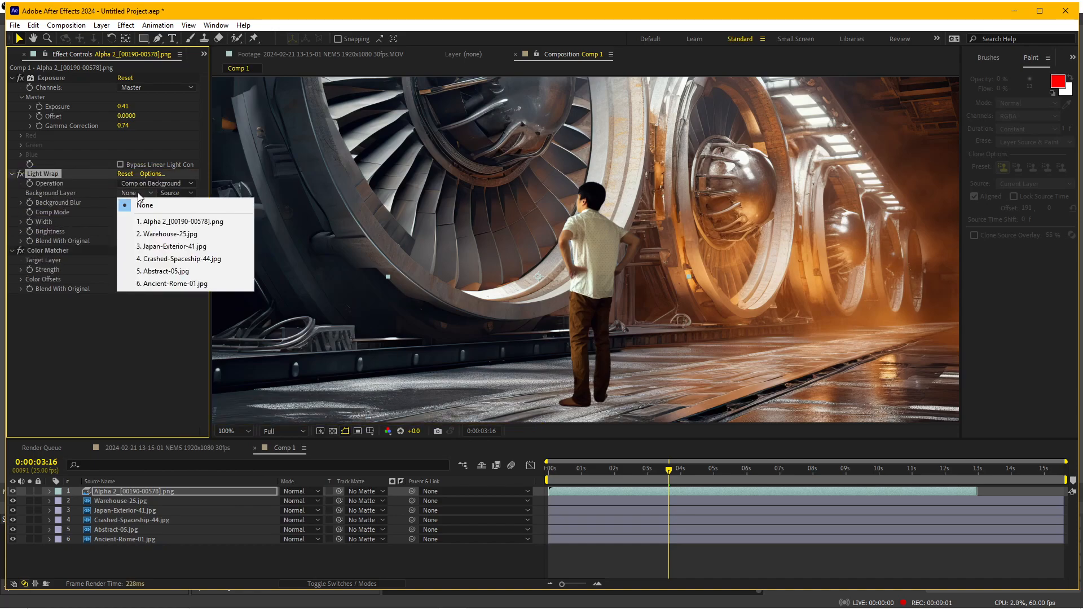
{"action": "left_click", "coordinate": [169, 234]}
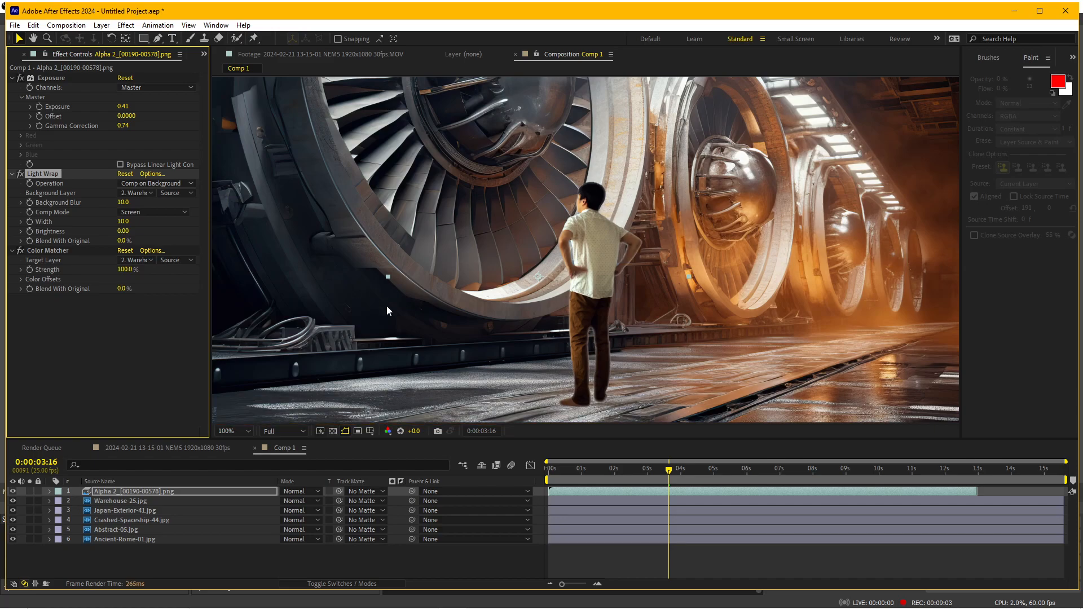
Set the Light Wrap's Width to 29 while examining the person's edges up close
{"action": "scroll", "coordinate": [551, 326], "scroll_direction": "up", "scroll_amount": 1}
{"action": "scroll", "coordinate": [520, 289], "scroll_direction": "up", "scroll_amount": 3}
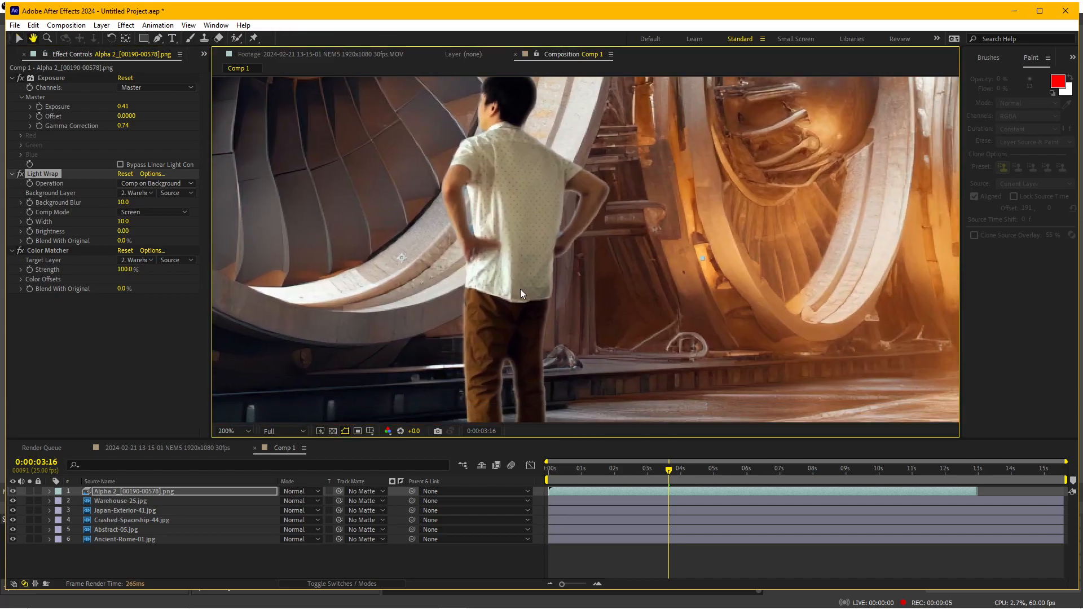
{"action": "scroll", "coordinate": [352, 368], "scroll_direction": "down", "scroll_amount": 2}
{"action": "left_click_drag", "start_coordinate": [122, 221], "coordinate": [133, 222]}
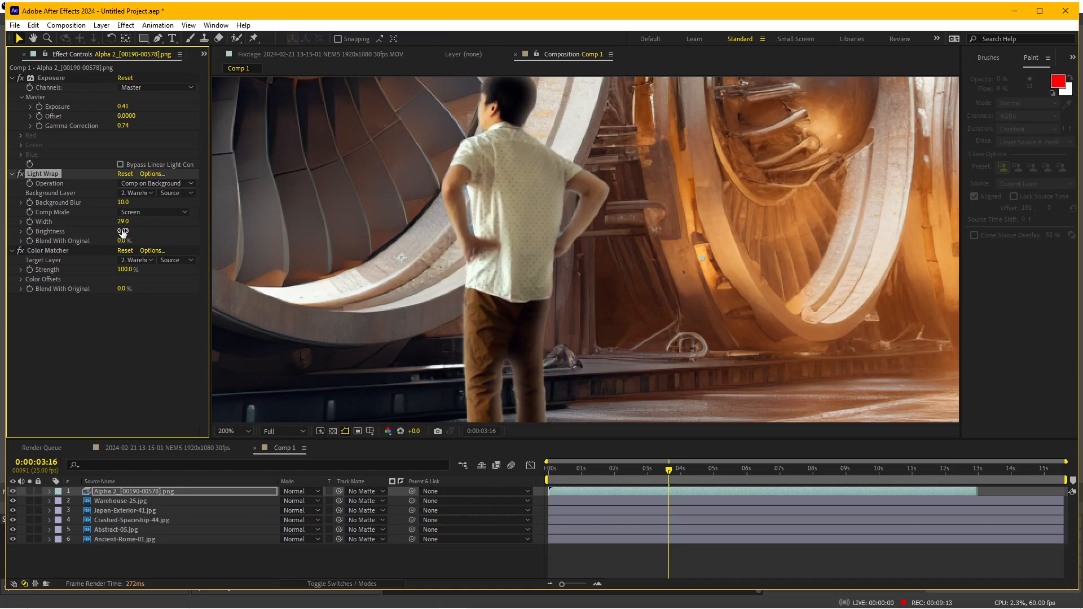
Set the Light Wrap's Blend With Original to 73% and compare the composite with the effect off and on
{"action": "left_click_drag", "start_coordinate": [127, 241], "coordinate": [165, 241]}
{"action": "left_click", "coordinate": [20, 174]}
{"action": "scroll", "coordinate": [555, 312], "scroll_direction": "down", "scroll_amount": 1}
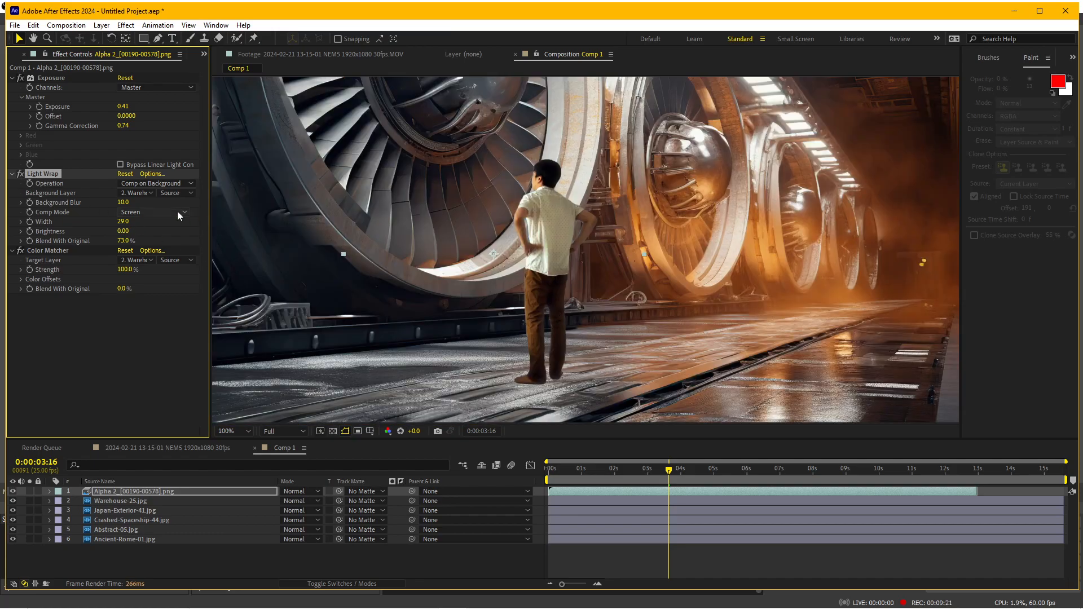
{"action": "left_click", "coordinate": [20, 175]}
{"action": "left_click", "coordinate": [19, 173]}
{"action": "left_click", "coordinate": [19, 173]}
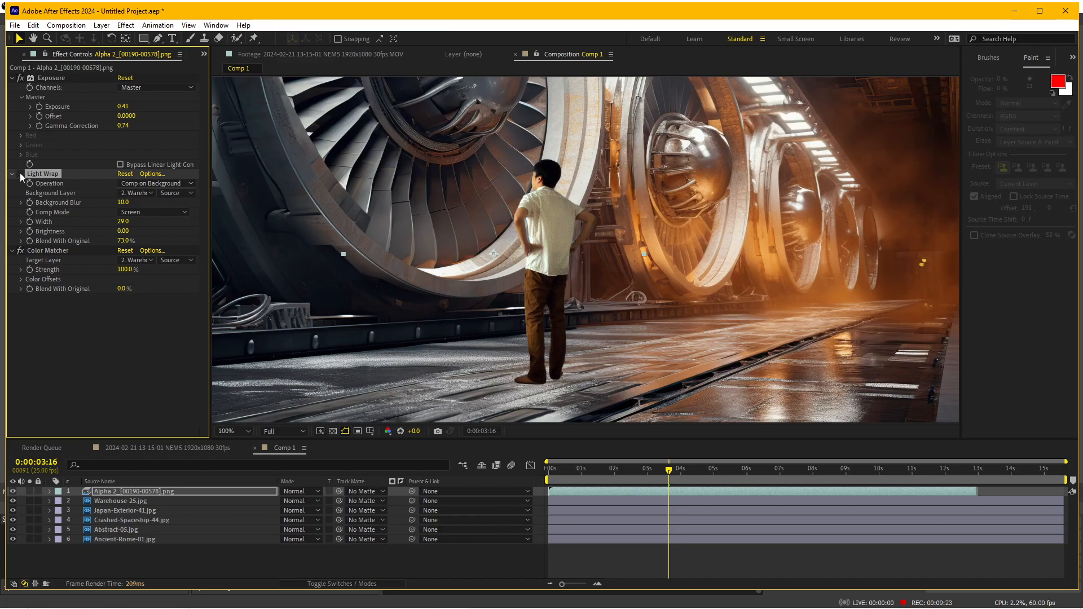
{"action": "left_click", "coordinate": [19, 173]}
{"action": "scroll", "coordinate": [675, 260], "scroll_direction": "down", "scroll_amount": 1}
{"action": "scroll", "coordinate": [675, 260], "scroll_direction": "up", "scroll_amount": 1}
{"action": "left_click_drag", "start_coordinate": [675, 260], "coordinate": [712, 293]}
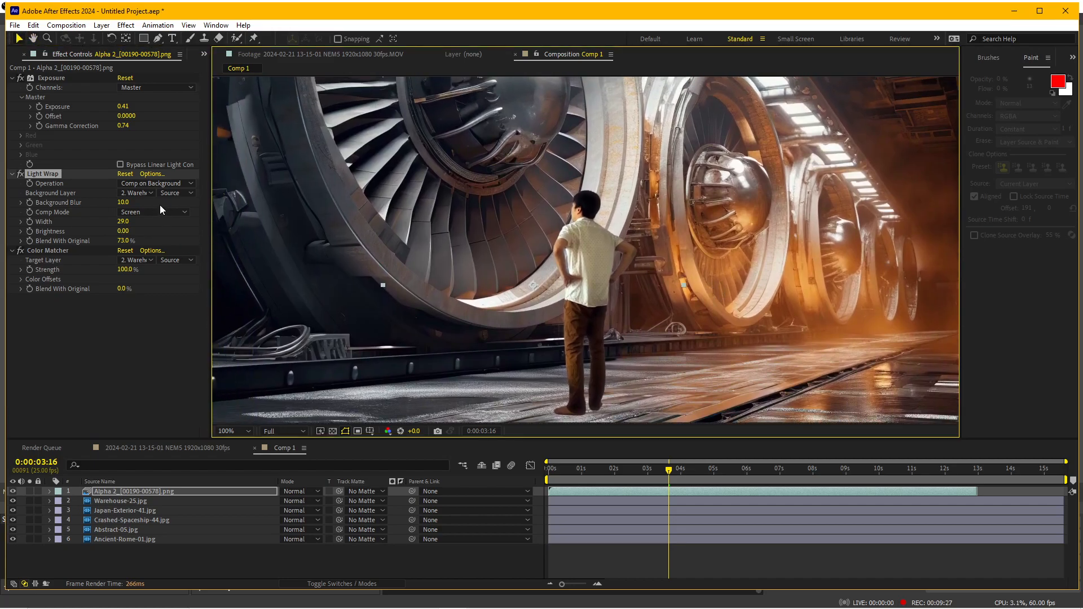
Set the Light Wrap's Brightness to 0.30 and compare the composite with the effect off and on
{"action": "left_click_drag", "start_coordinate": [123, 232], "coordinate": [169, 230]}
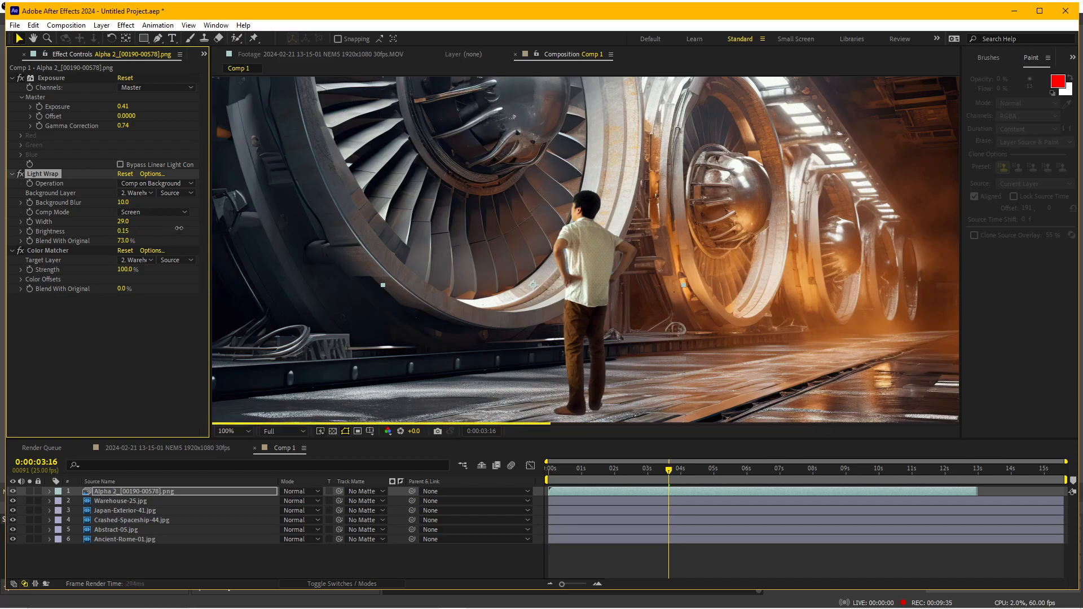
{"action": "left_click", "coordinate": [19, 174]}
{"action": "left_click", "coordinate": [19, 174]}
Try the Light Wrap's Blend With Original at 65%, compare the effect off and on, and return the blend to 73%
{"action": "left_click_drag", "start_coordinate": [121, 247], "coordinate": [116, 241]}
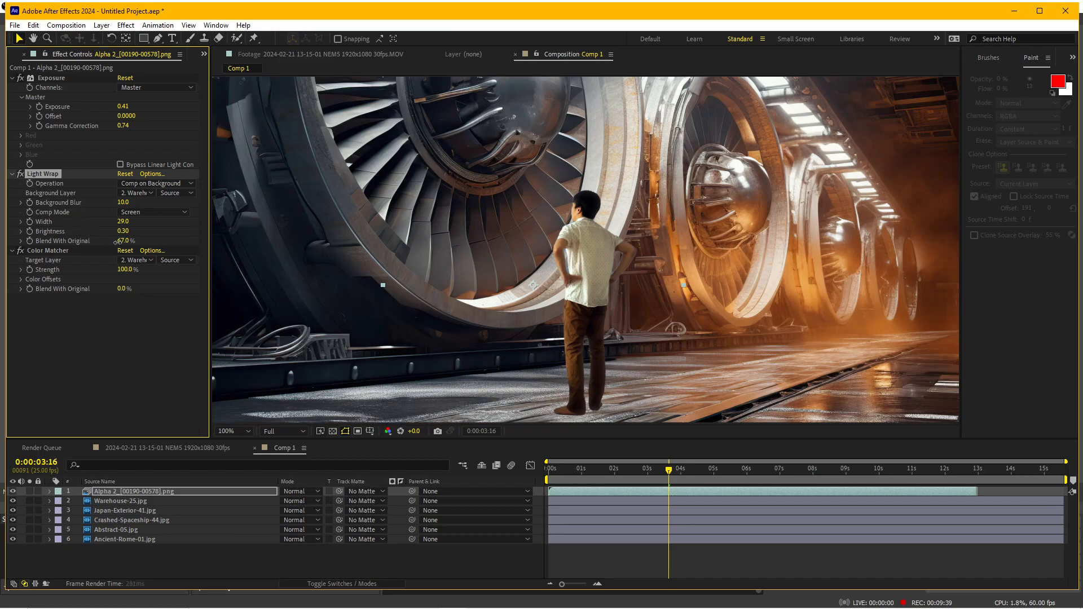
{"action": "left_click", "coordinate": [20, 174]}
{"action": "left_click", "coordinate": [19, 174]}
{"action": "scroll", "coordinate": [448, 302], "scroll_direction": "down", "scroll_amount": 2}
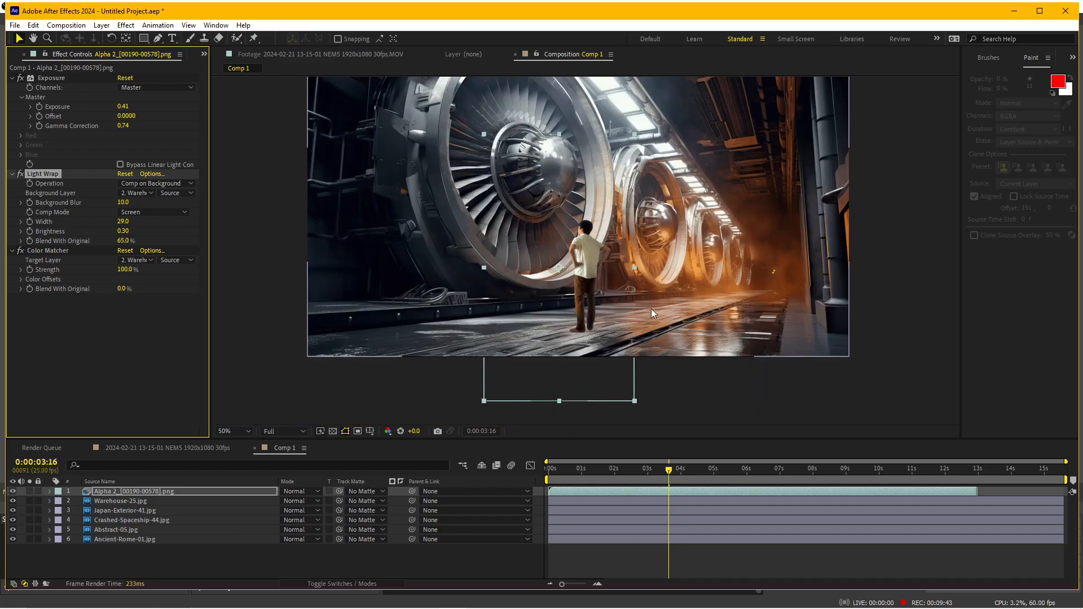
{"action": "scroll", "coordinate": [652, 309], "scroll_direction": "up", "scroll_amount": 2}
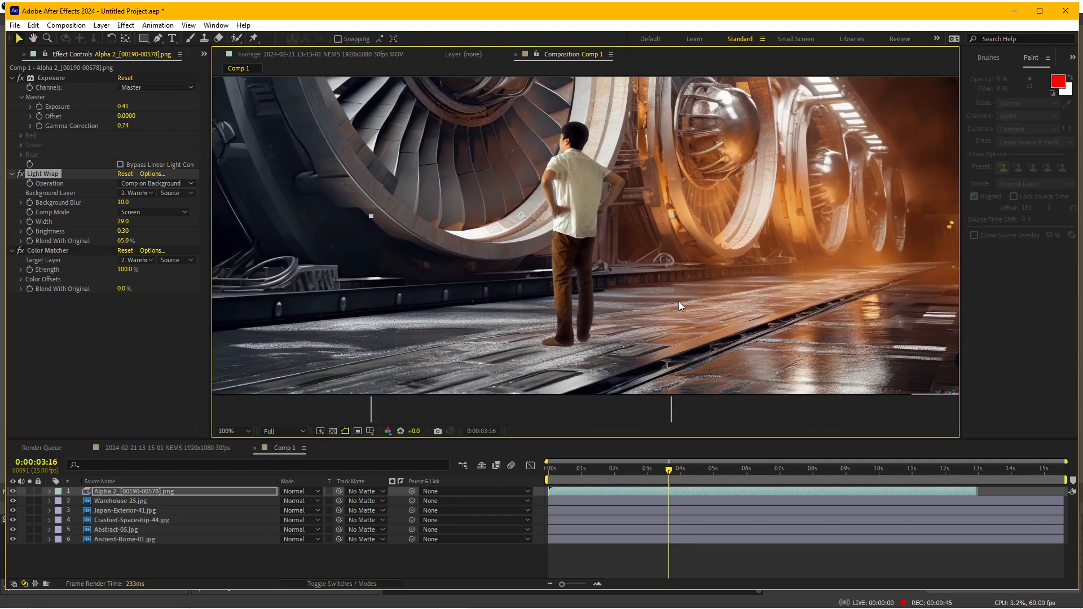
{"action": "left_click_drag", "start_coordinate": [121, 241], "coordinate": [151, 246]}
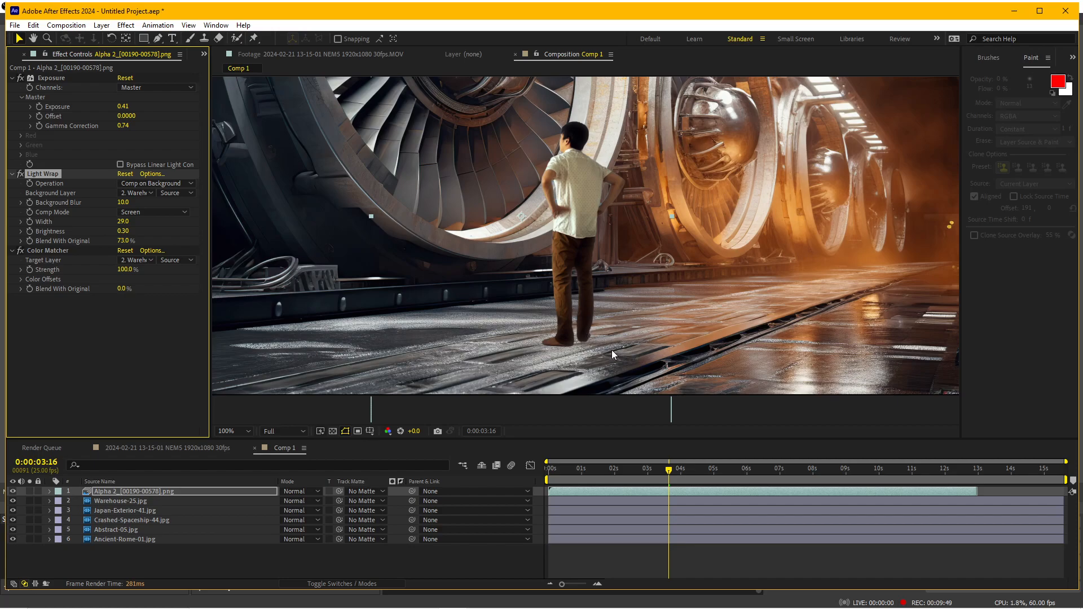
{"action": "scroll", "coordinate": [610, 347], "scroll_direction": "down", "scroll_amount": 2}
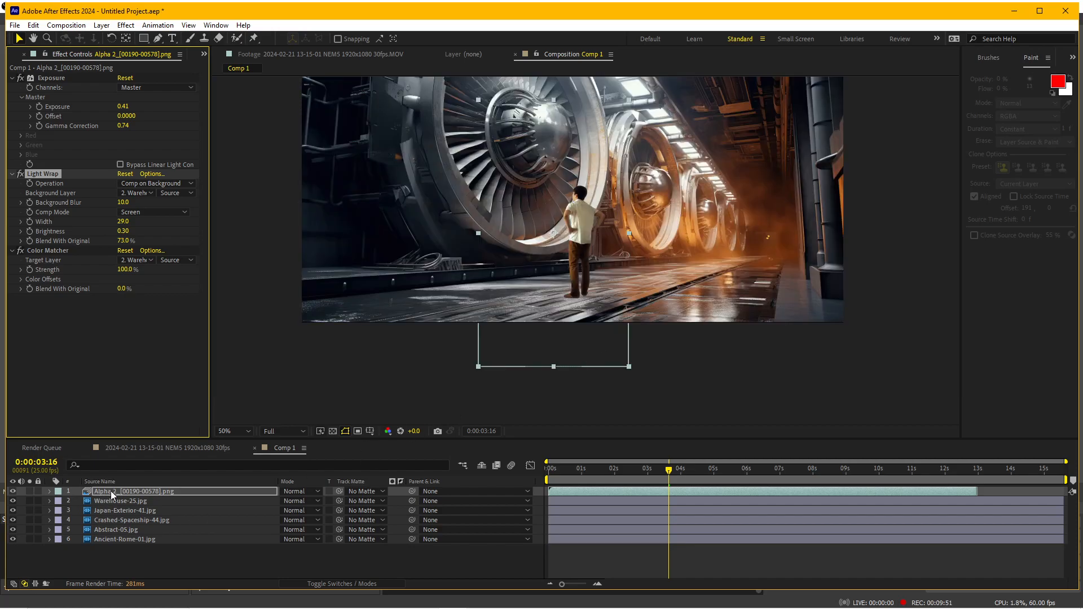
Save the project as Untitled Project.aep in the Downloads folder
{"action": "key", "text": "ctrl+s"}
{"action": "left_click", "coordinate": [57, 282]}
{"action": "left_click", "coordinate": [664, 435]}
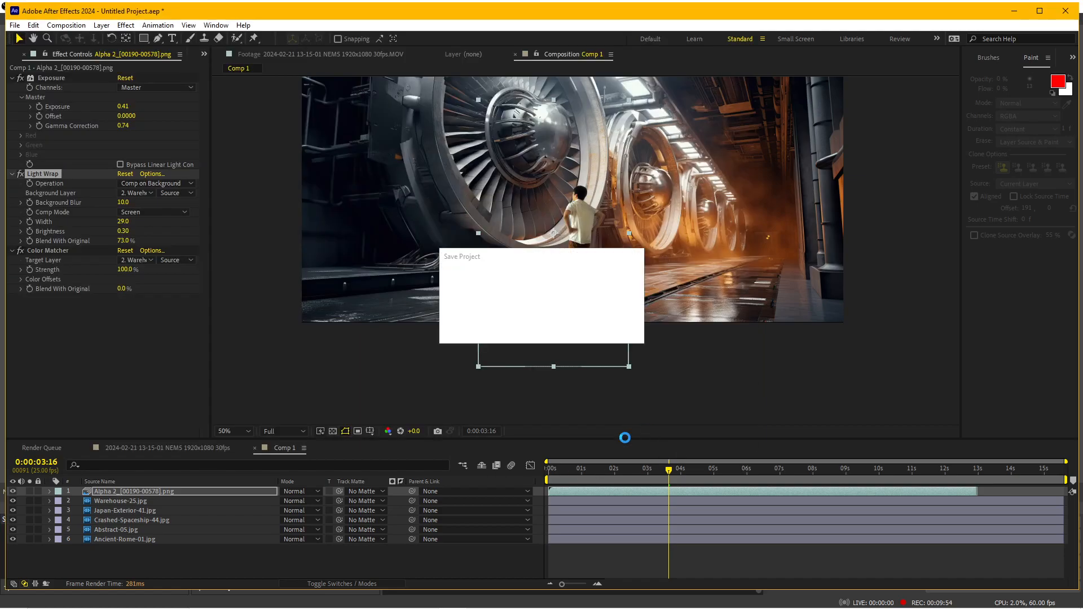
Apply the RG VFX Shadow effect to the Alpha 2 sequence layer
{"action": "left_click", "coordinate": [135, 493]}
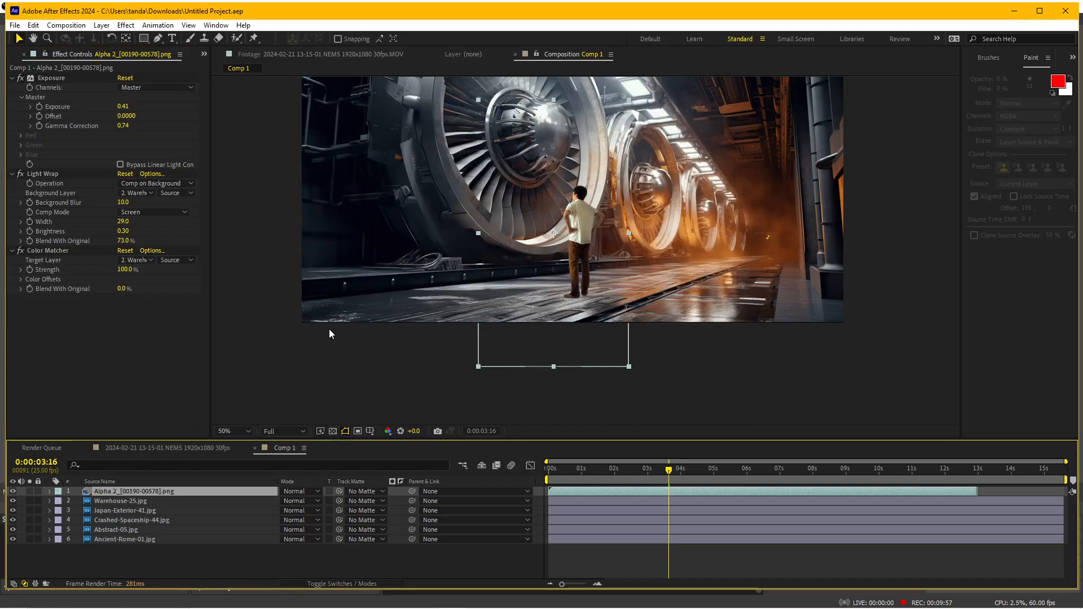
{"action": "left_click", "coordinate": [125, 25]}
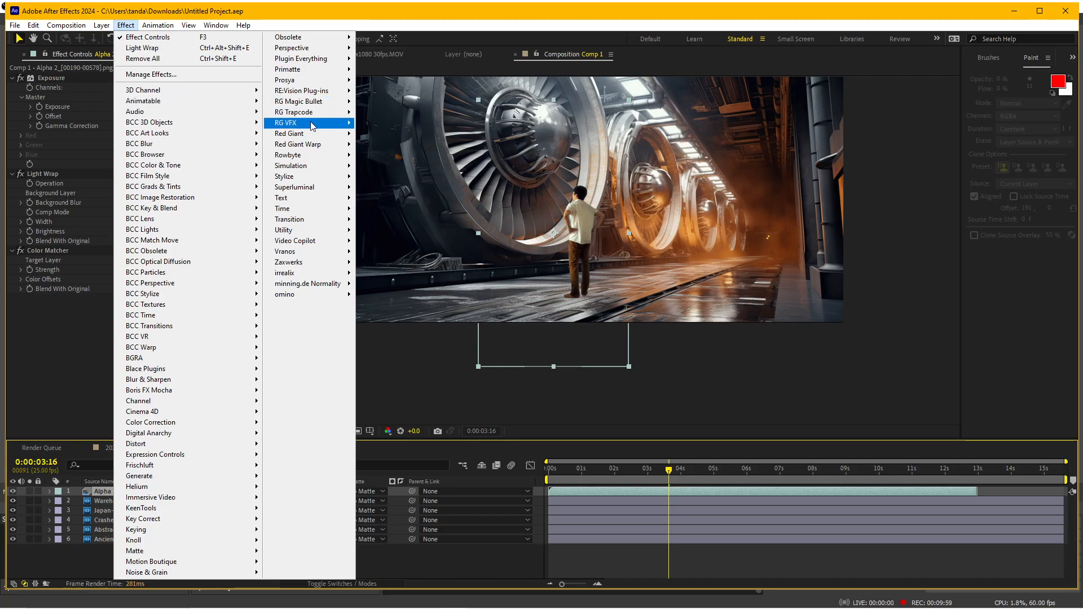
{"action": "mouse_move", "coordinate": [312, 125]}
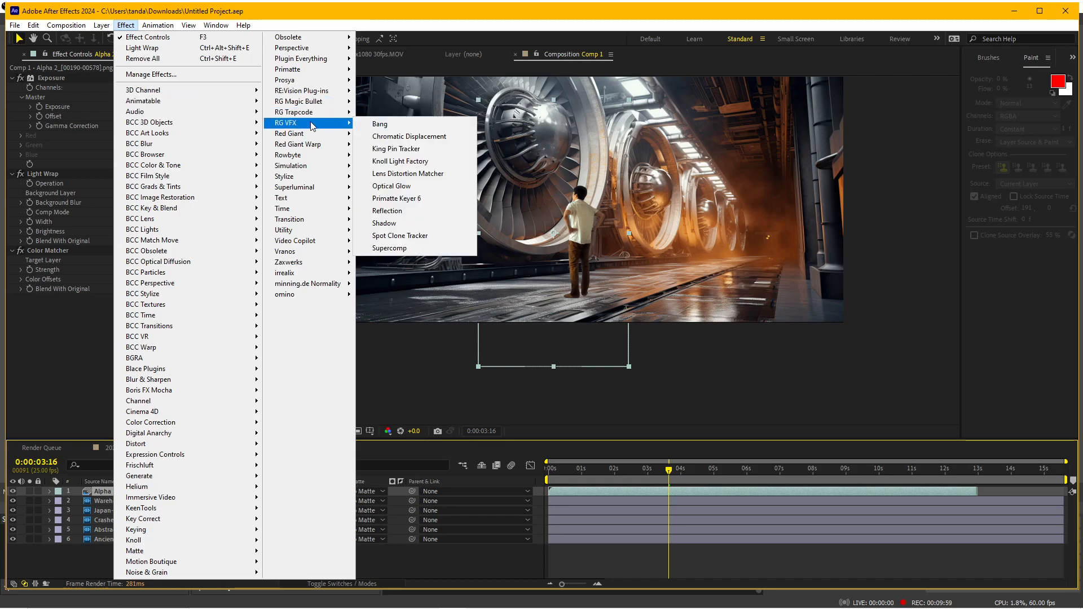
{"action": "left_click", "coordinate": [407, 223]}
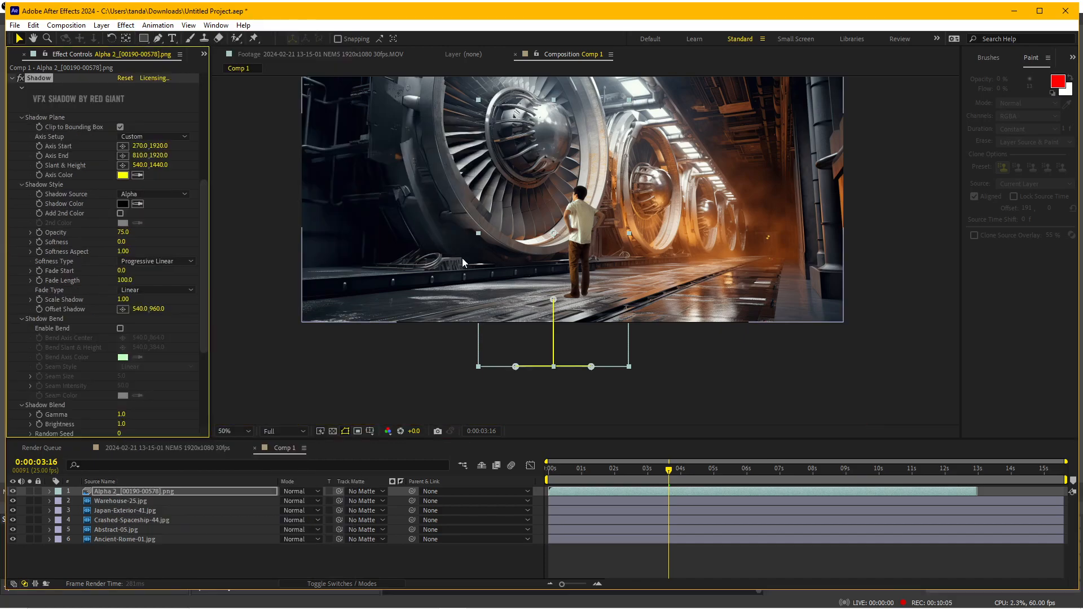
Align the Shadow's axis with the person's feet from about 627, 1415 to 778, 1405, with Slant & Height at about 814, 1523
{"action": "scroll", "coordinate": [555, 343], "scroll_direction": "up", "scroll_amount": 1}
{"action": "left_click_drag", "start_coordinate": [556, 343], "coordinate": [522, 256]}
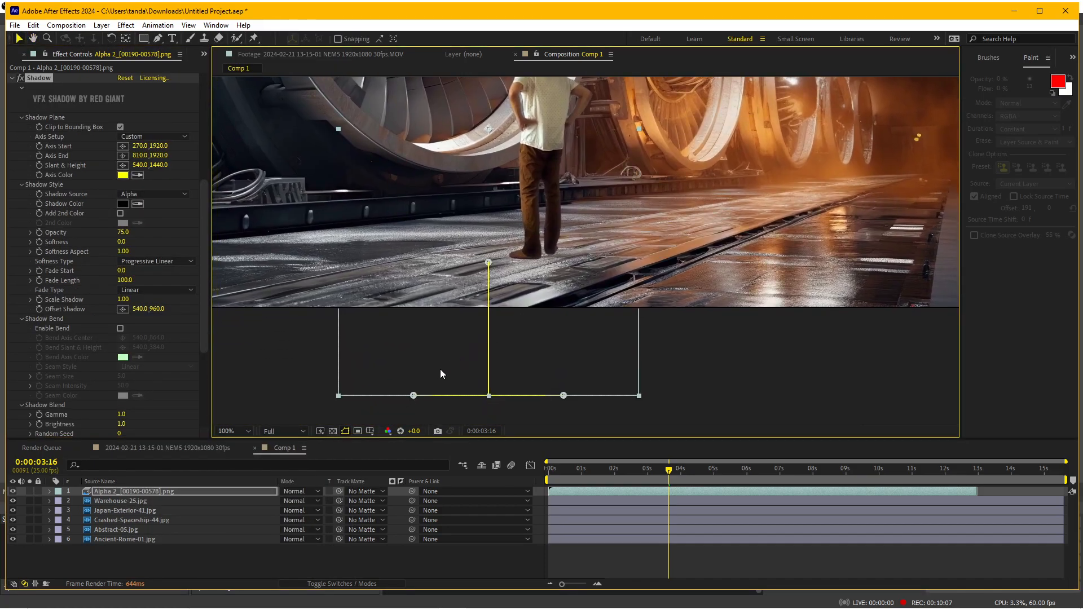
{"action": "left_click_drag", "start_coordinate": [414, 395], "coordinate": [514, 256]}
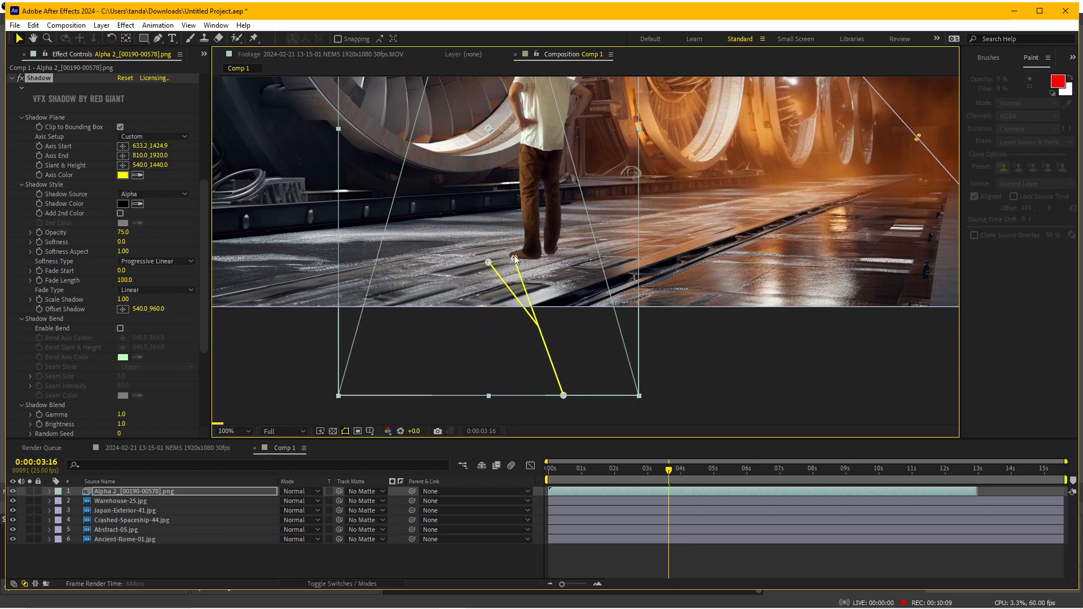
{"action": "left_click_drag", "start_coordinate": [554, 296], "coordinate": [554, 257]}
{"action": "left_click_drag", "start_coordinate": [489, 263], "coordinate": [590, 286]}
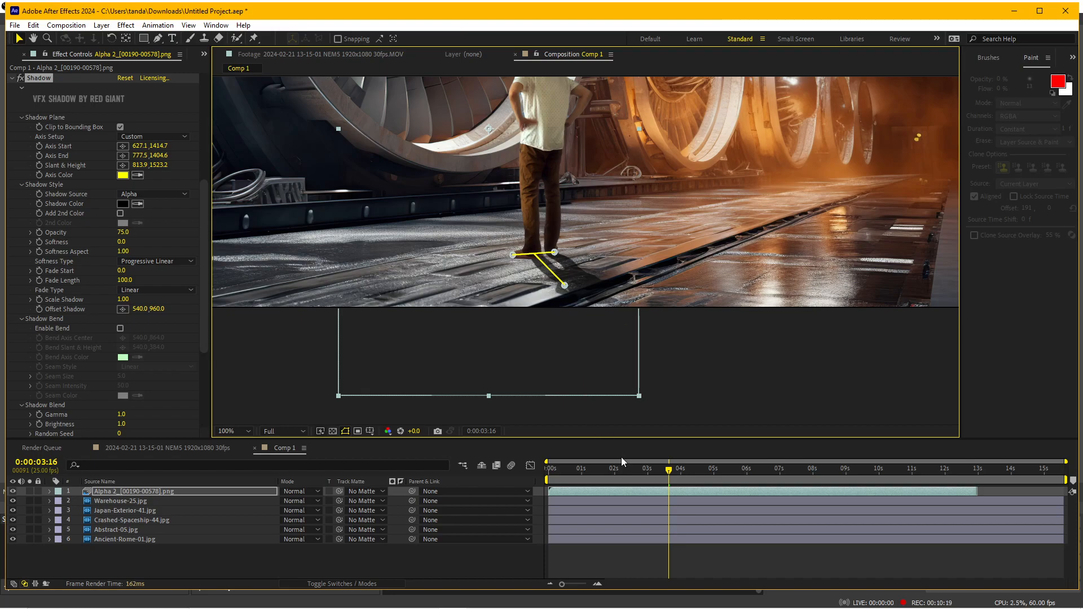
Deselect the layer and enlarge the composition viewer to examine the person's shadow on the floor
{"action": "left_click", "coordinate": [621, 553]}
{"action": "scroll", "coordinate": [604, 243], "scroll_direction": "down", "scroll_amount": 1}
{"action": "mouse_move", "coordinate": [606, 230]}
{"action": "left_mouse_down"}
{"action": "mouse_move", "coordinate": [617, 311]}
{"action": "mouse_move", "coordinate": [705, 327]}
{"action": "mouse_move", "coordinate": [619, 235]}
{"action": "left_mouse_up"}
{"action": "scroll", "coordinate": [617, 311], "scroll_direction": "up", "scroll_amount": 1}
{"action": "scroll", "coordinate": [617, 311], "scroll_direction": "down", "scroll_amount": 1}
{"action": "scroll", "coordinate": [705, 327], "scroll_direction": "up", "scroll_amount": 1}
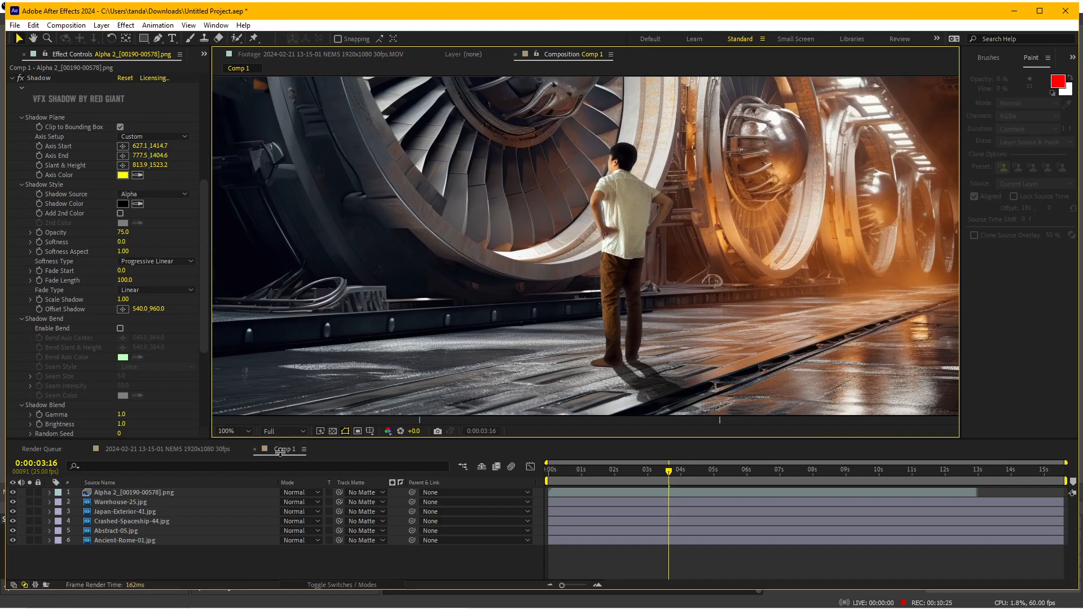
{"action": "left_click_drag", "start_coordinate": [279, 440], "coordinate": [275, 494]}
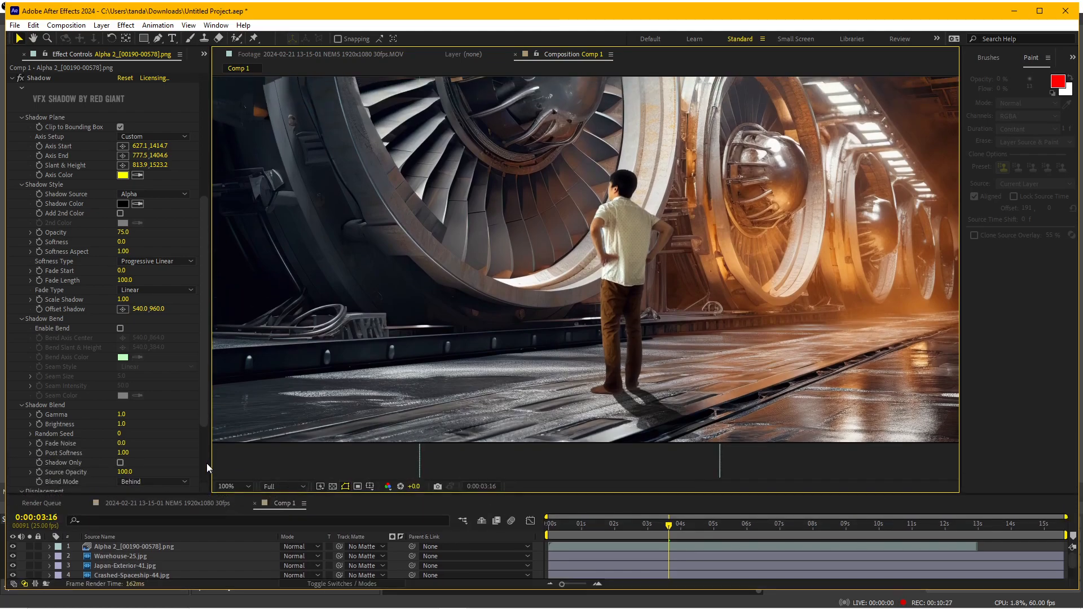
{"action": "left_click_drag", "start_coordinate": [210, 463], "coordinate": [141, 463]}
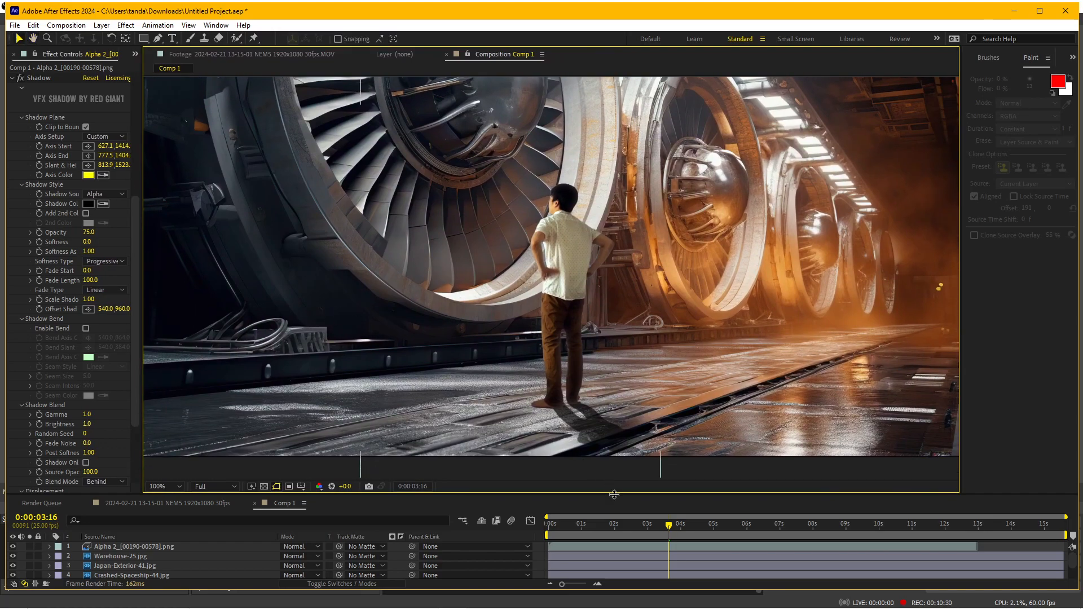
Preview the composite with its shadow between about 3 and 5 seconds
{"action": "left_click", "coordinate": [641, 525]}
{"action": "left_click", "coordinate": [697, 526]}
{"action": "key", "text": "space"}
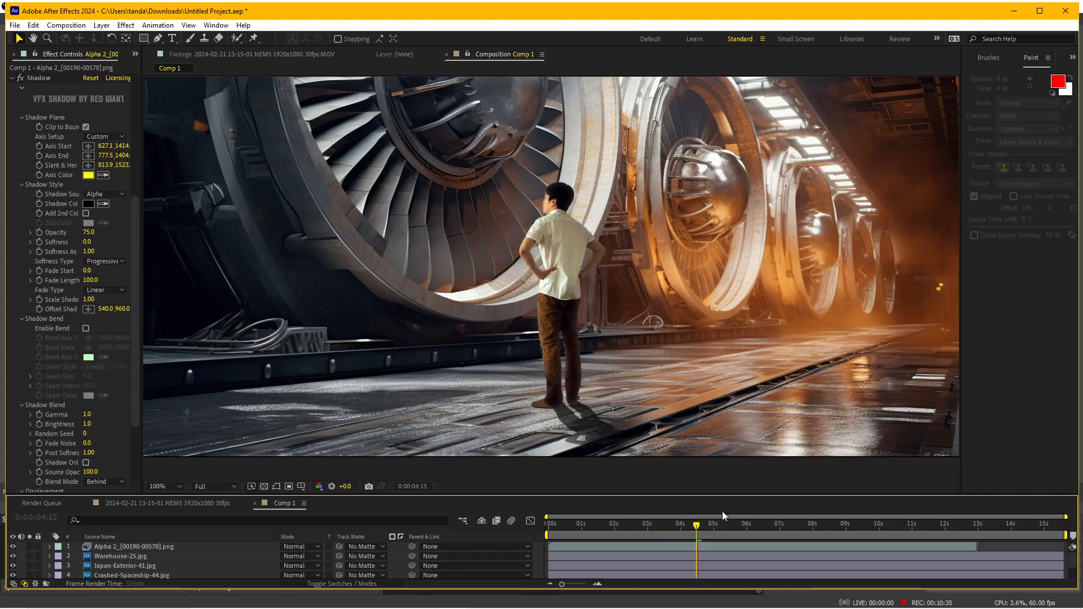
{"action": "key", "text": "space"}
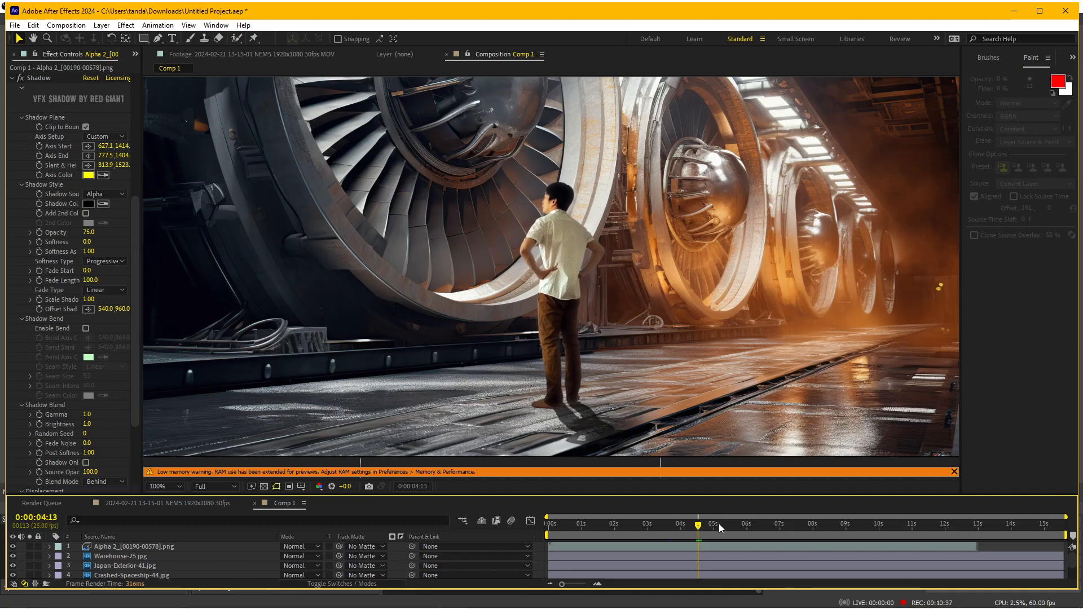
{"action": "left_click", "coordinate": [712, 525]}
{"action": "key", "text": "space"}
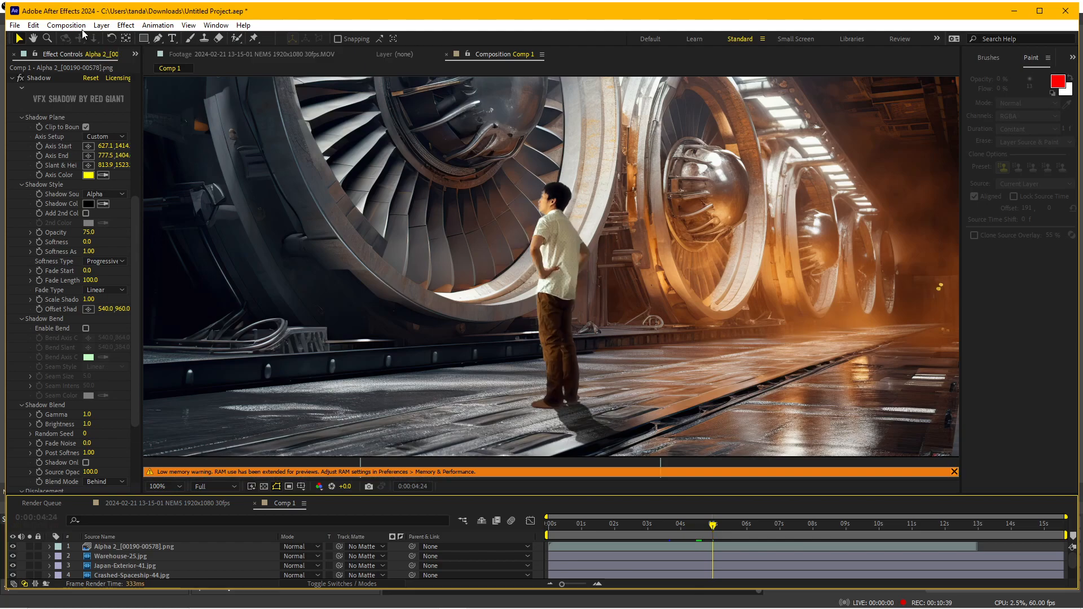
Purge all cache and confirm the deletion
{"action": "left_click", "coordinate": [35, 25]}
{"action": "mouse_move", "coordinate": [169, 278]}
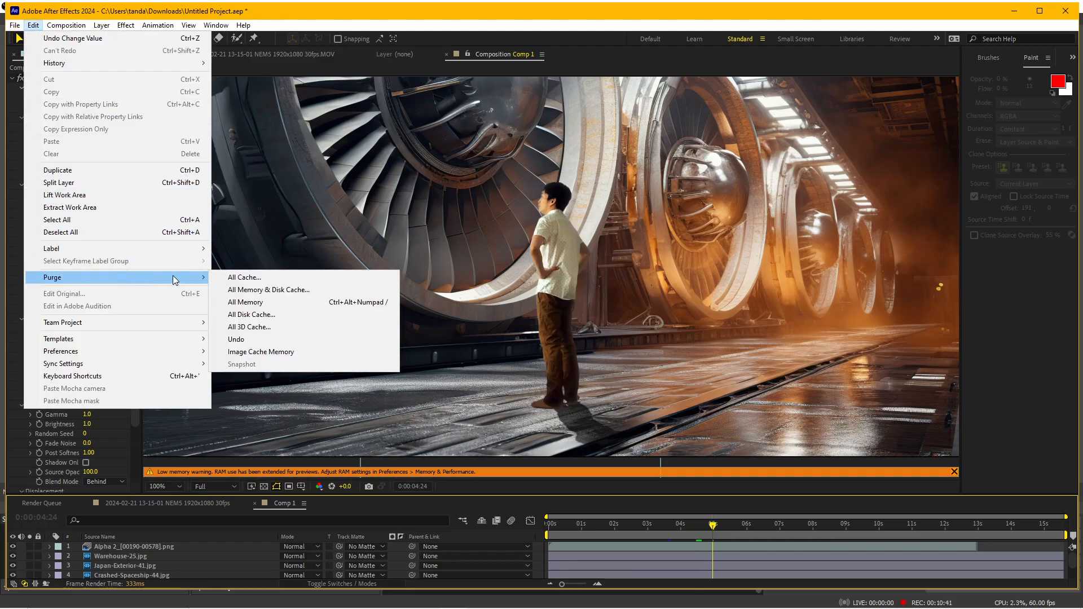
{"action": "left_click", "coordinate": [229, 280]}
{"action": "left_click", "coordinate": [564, 330]}
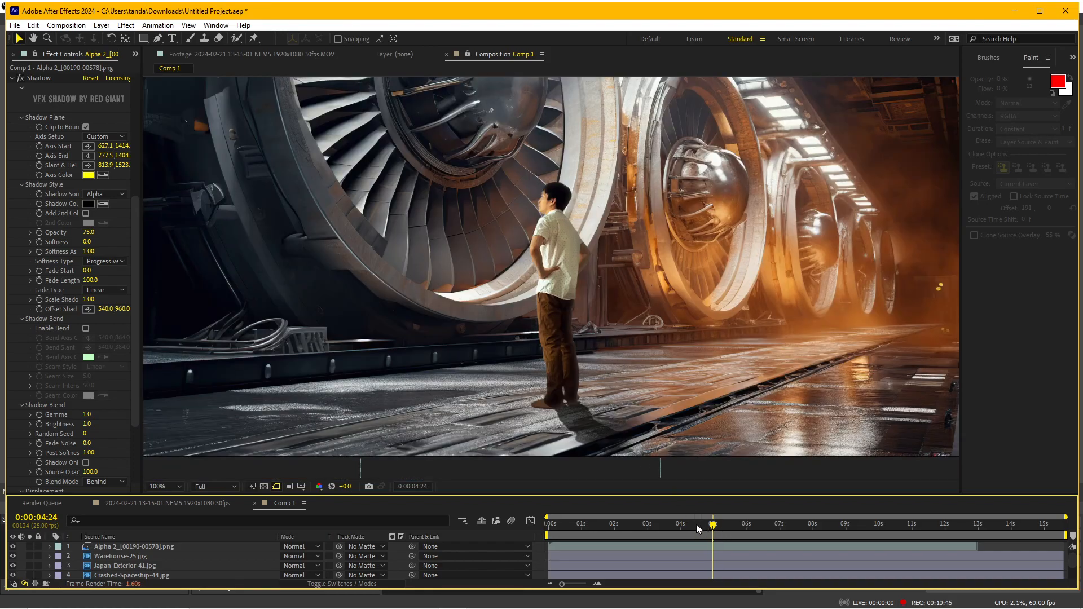
Check the person and shadow at several frames between about 5 and 13 seconds, ending at 0:00:07:14
{"action": "left_click", "coordinate": [709, 525]}
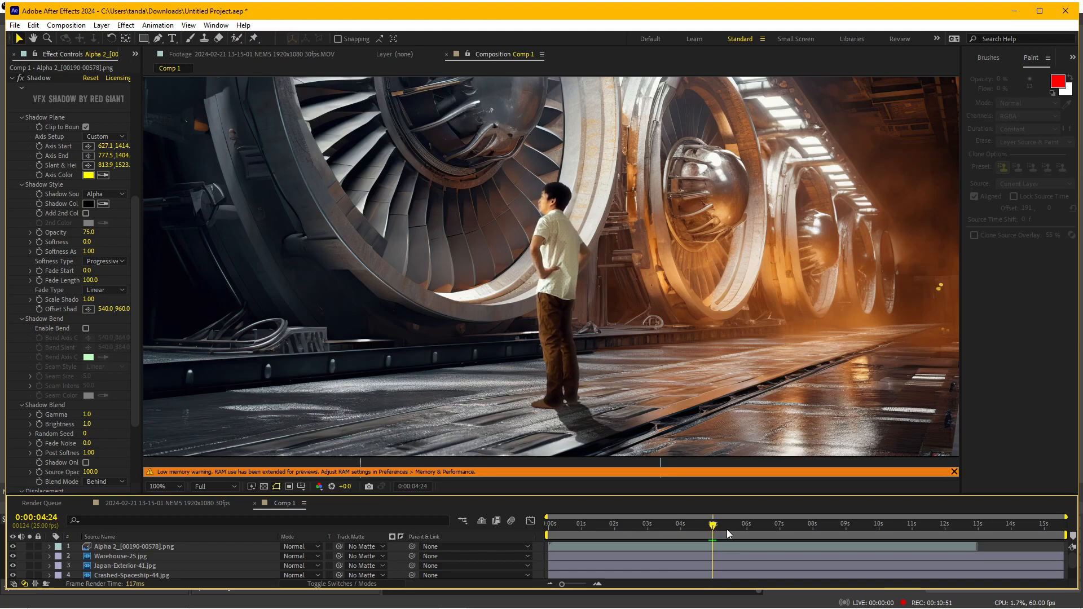
{"action": "left_click", "coordinate": [781, 525]}
{"action": "left_click", "coordinate": [817, 526]}
{"action": "left_click", "coordinate": [859, 530]}
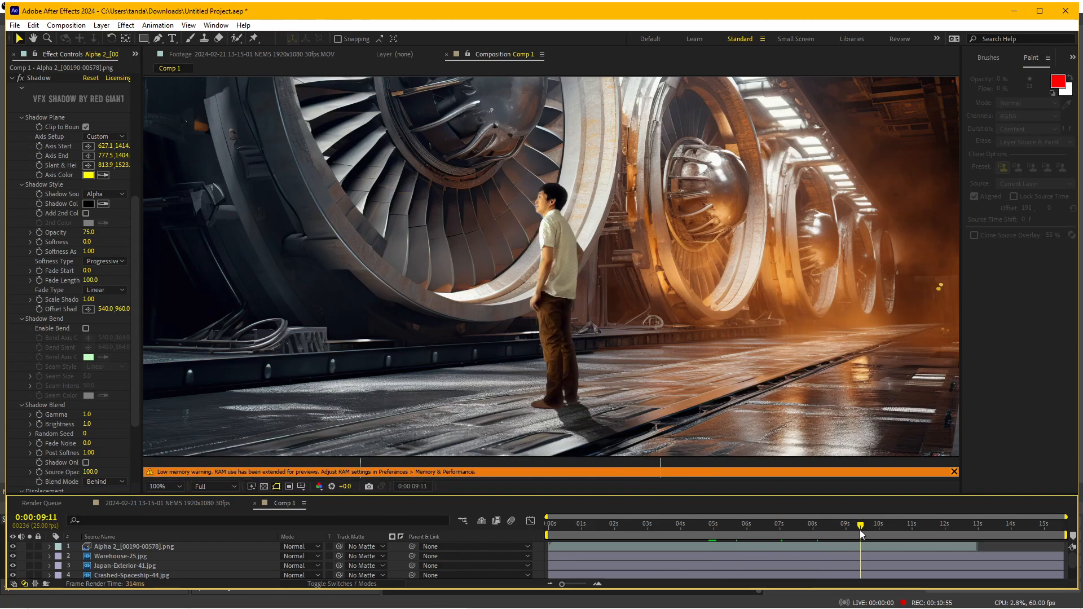
{"action": "left_click", "coordinate": [892, 526]}
{"action": "left_click_drag", "start_coordinate": [892, 526], "coordinate": [993, 529]}
{"action": "left_click", "coordinate": [857, 526]}
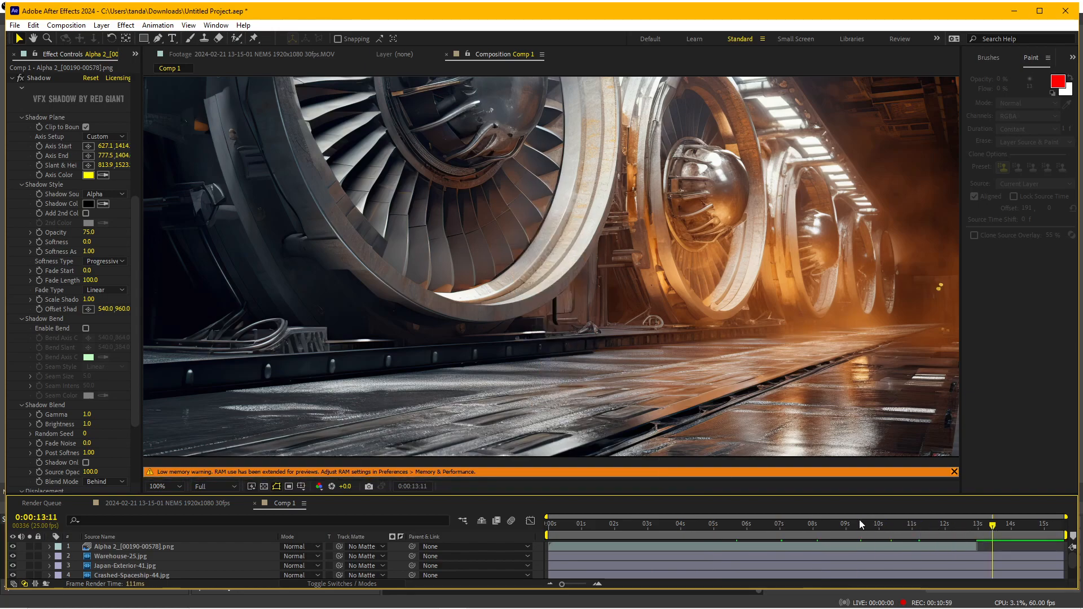
{"action": "left_click", "coordinate": [798, 528]}
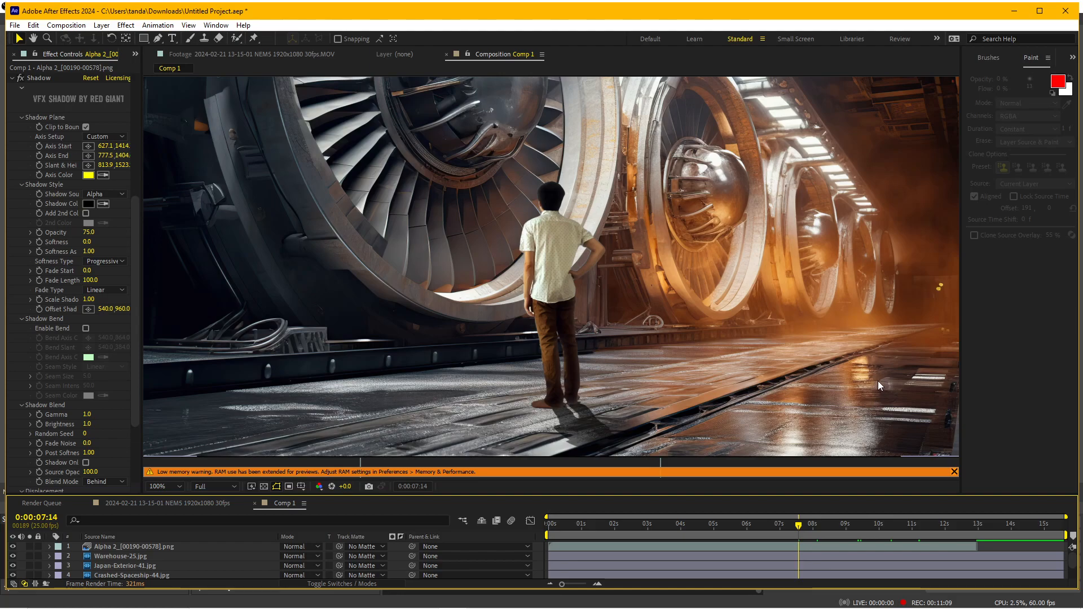
Purge all cache once more, confirming the deletion
{"action": "left_click", "coordinate": [766, 367]}
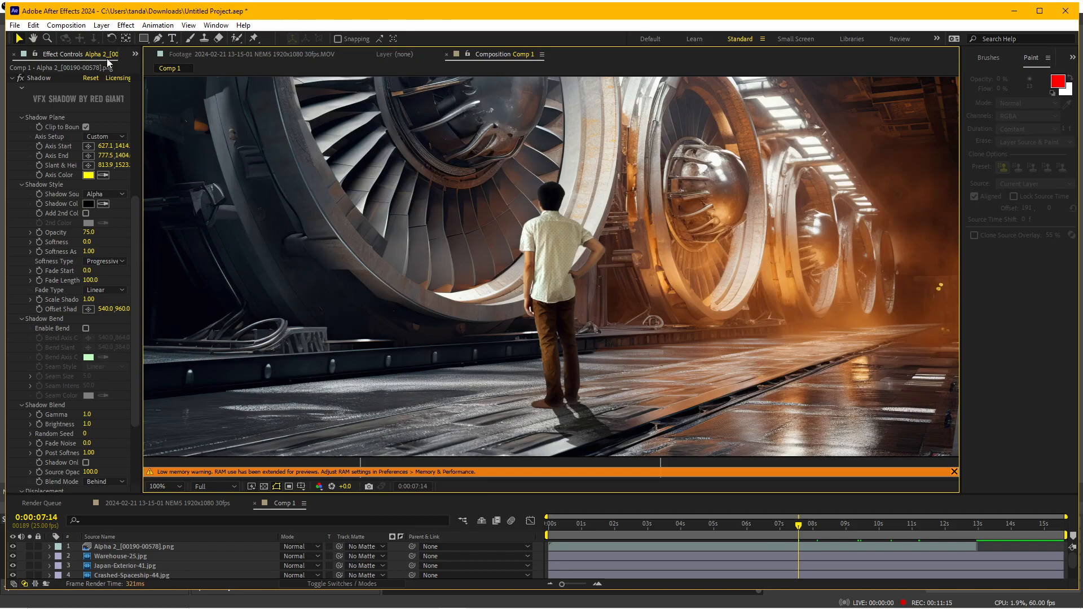
{"action": "left_click", "coordinate": [32, 27]}
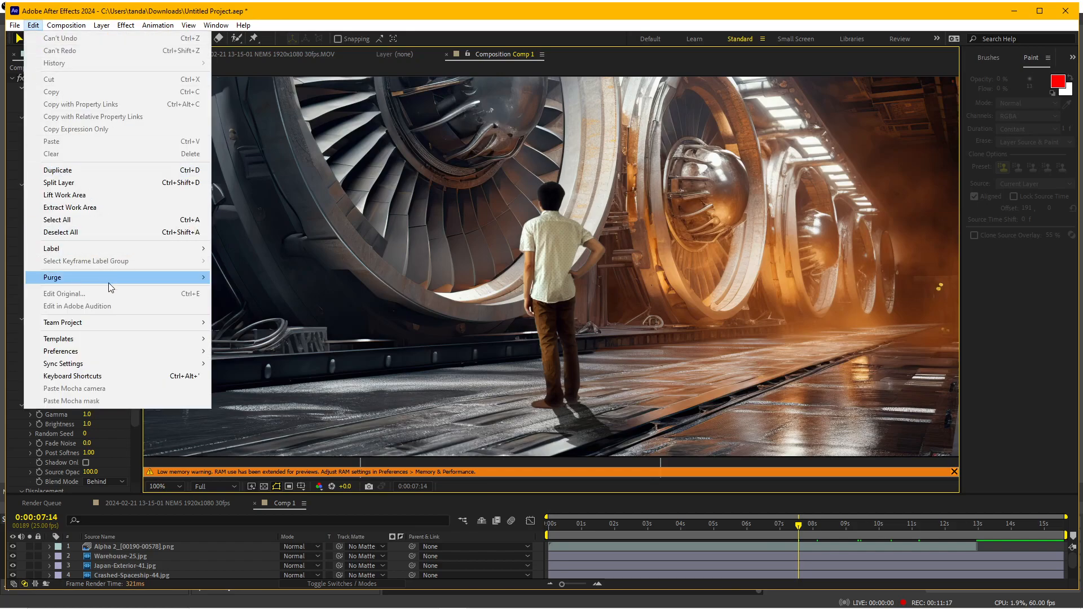
{"action": "left_click", "coordinate": [238, 271]}
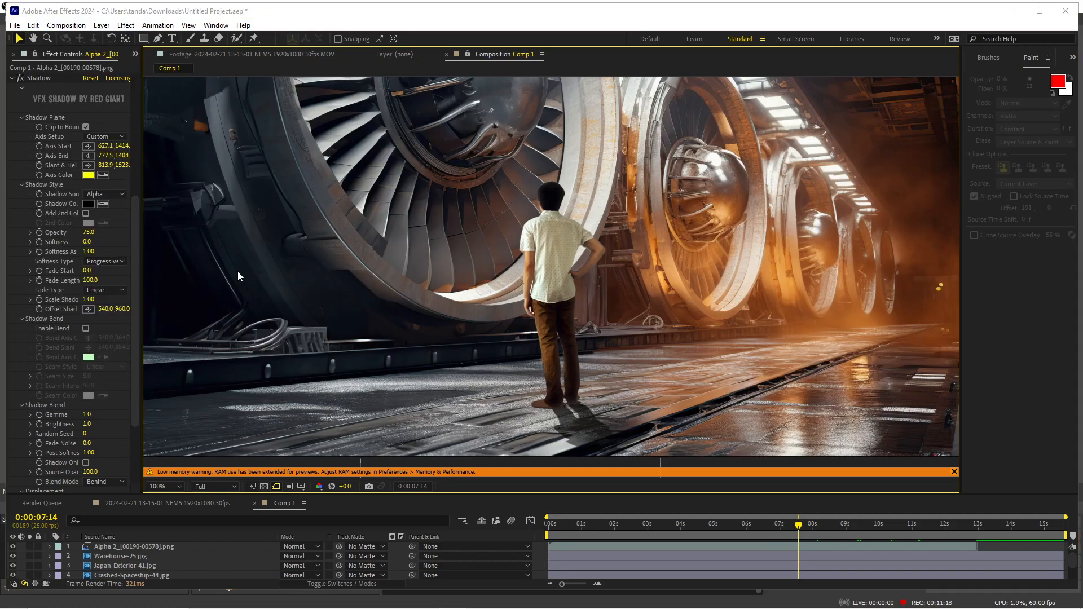
{"action": "left_click", "coordinate": [562, 329]}
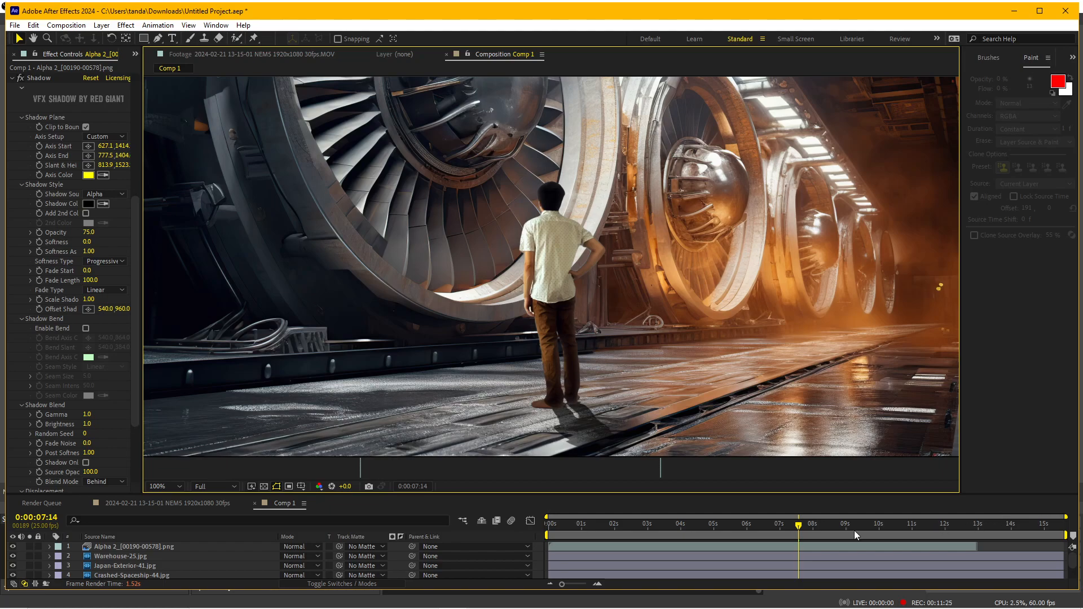
Play Environment pack test.mp4 from the Environment pack test folder in VLC media player and leave full screen
{"action": "mouse_move", "coordinate": [405, 600]}
{"action": "left_click", "coordinate": [269, 603]}
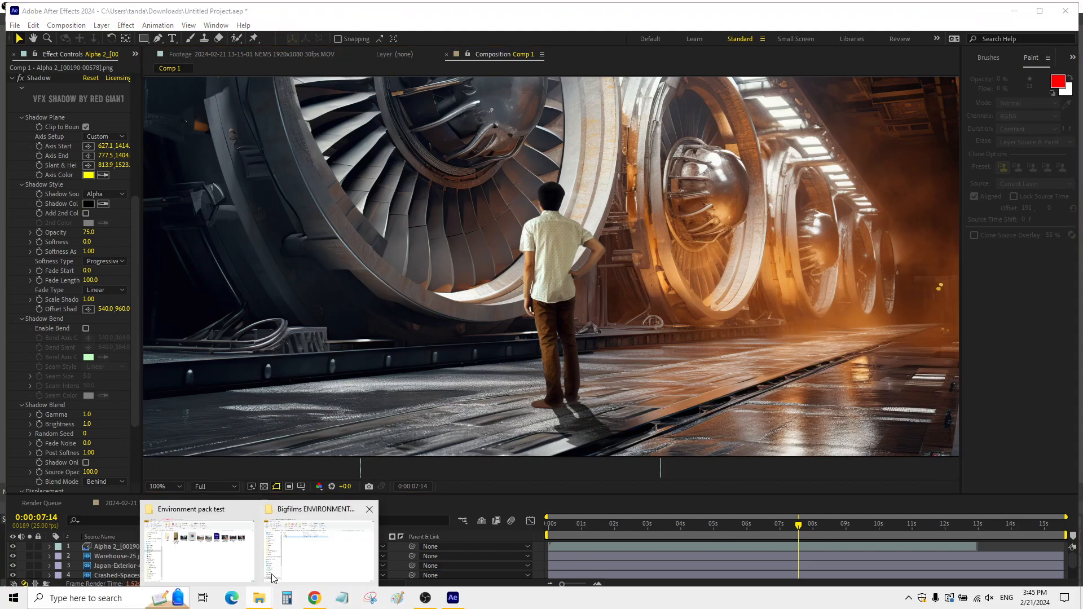
{"action": "left_click", "coordinate": [194, 553]}
{"action": "double_click", "coordinate": [742, 189]}
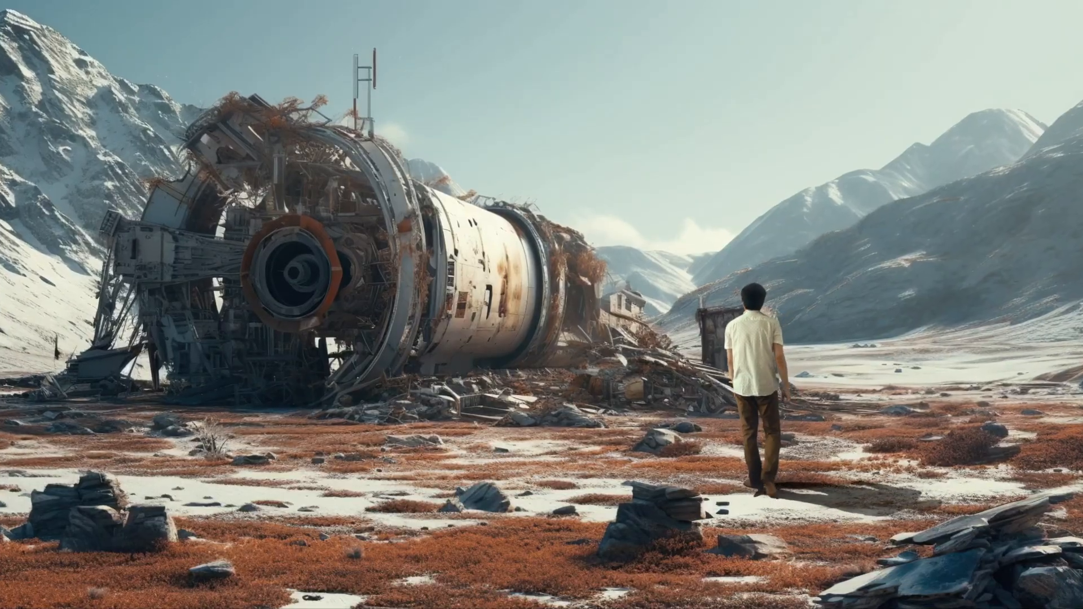
{"action": "key", "text": "Escape"}
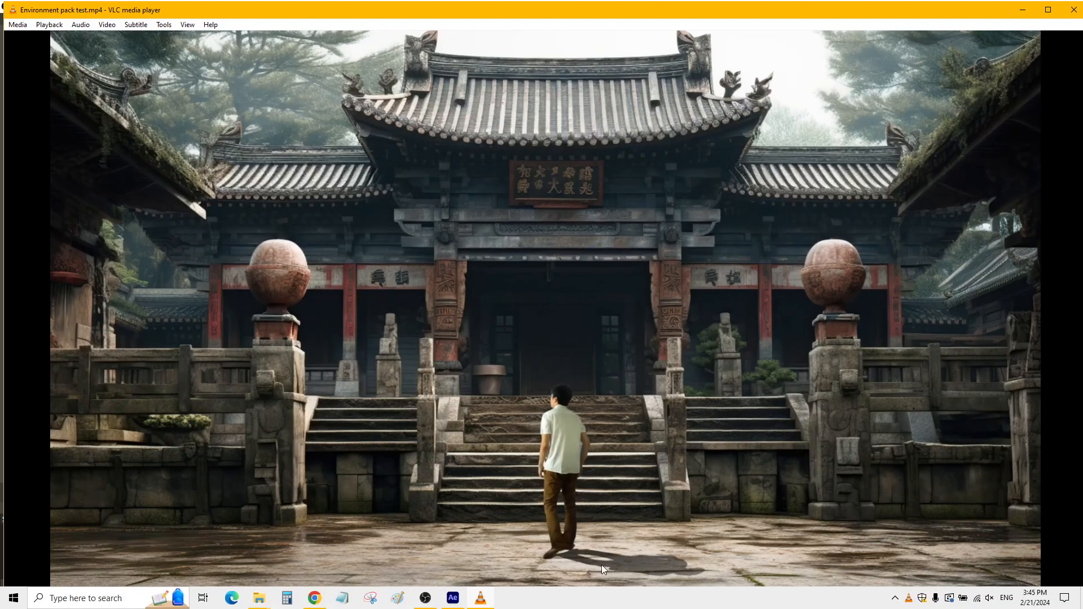